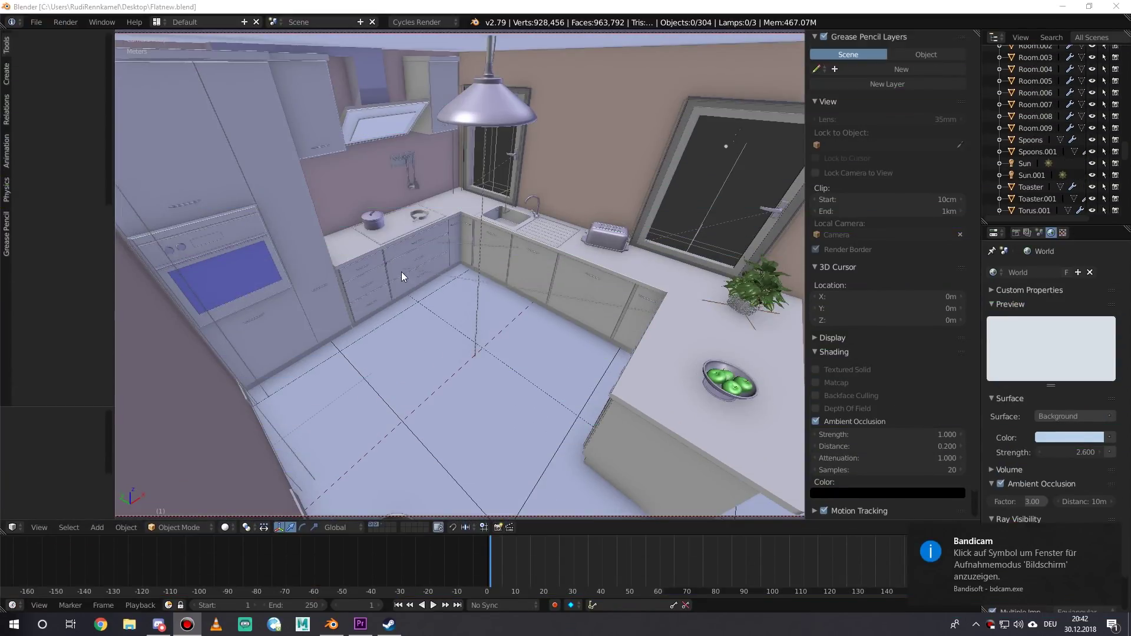
Look over the flat from outside, return to the camera view, and hide the 3D view's properties sidebar
left_click(420, 326)
middle_click_drag(492, 347, 532, 332)
scroll(496, 342, "down", 2)
scroll(496, 343, "down", 13)
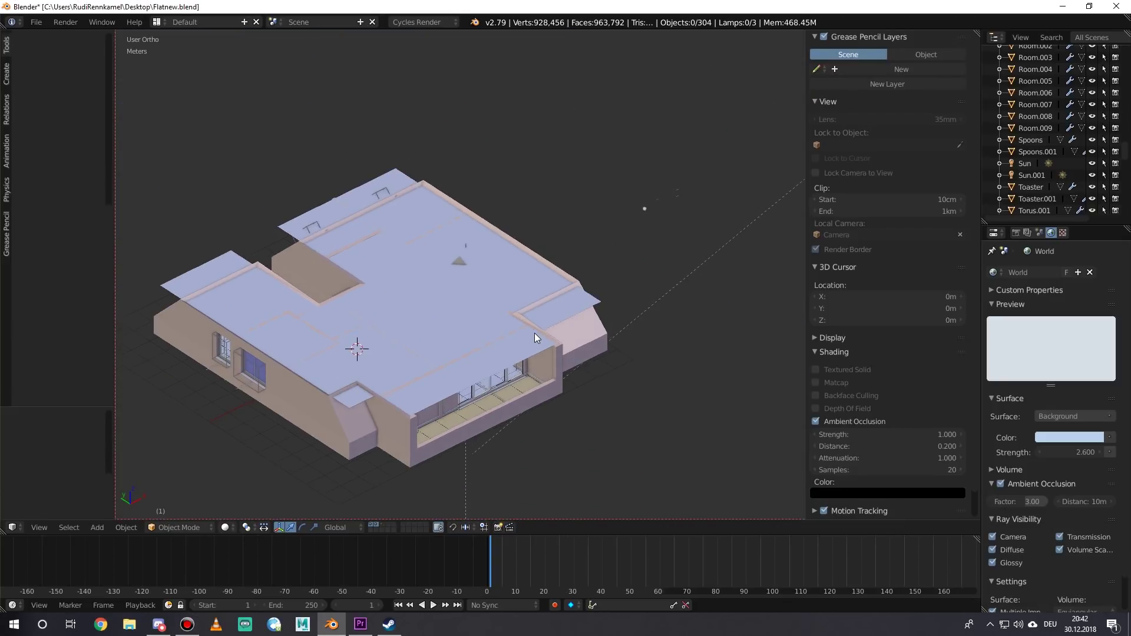
key("KP_5")
scroll(535, 338, "up", 3)
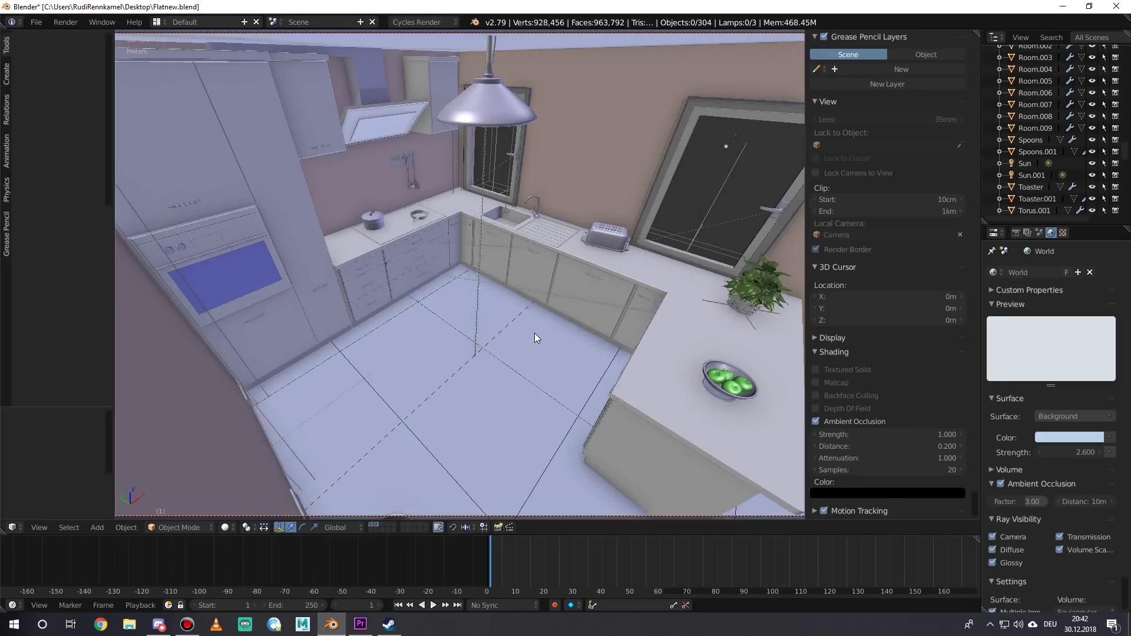
key("n")
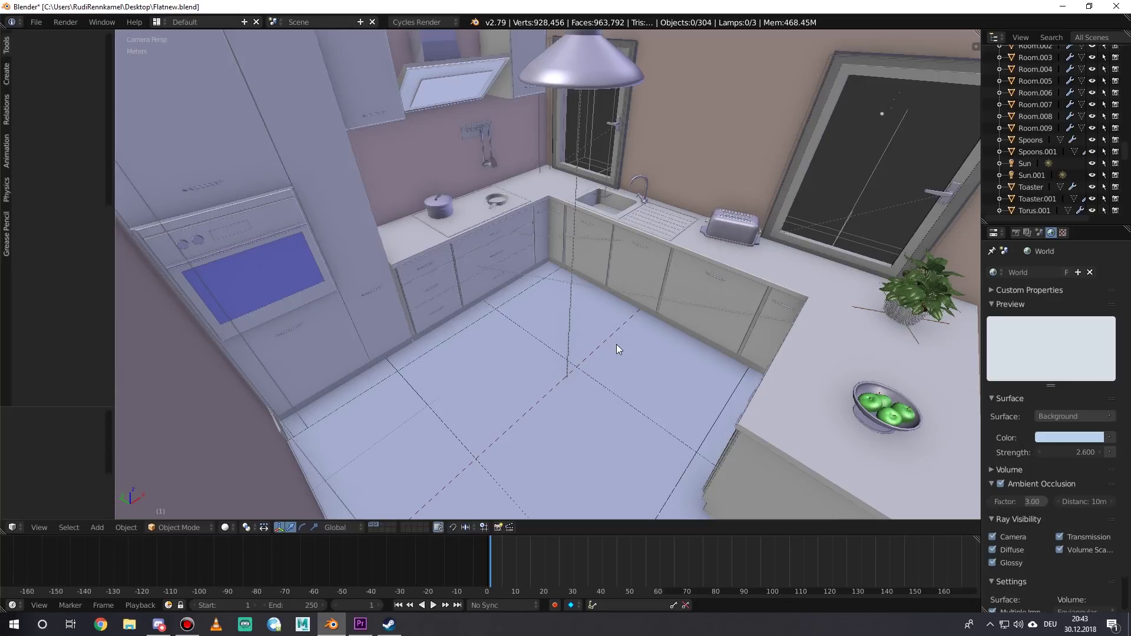
Display only the first layer to hide the ceiling, and keep the viewport shading set to Solid
left_click(376, 526)
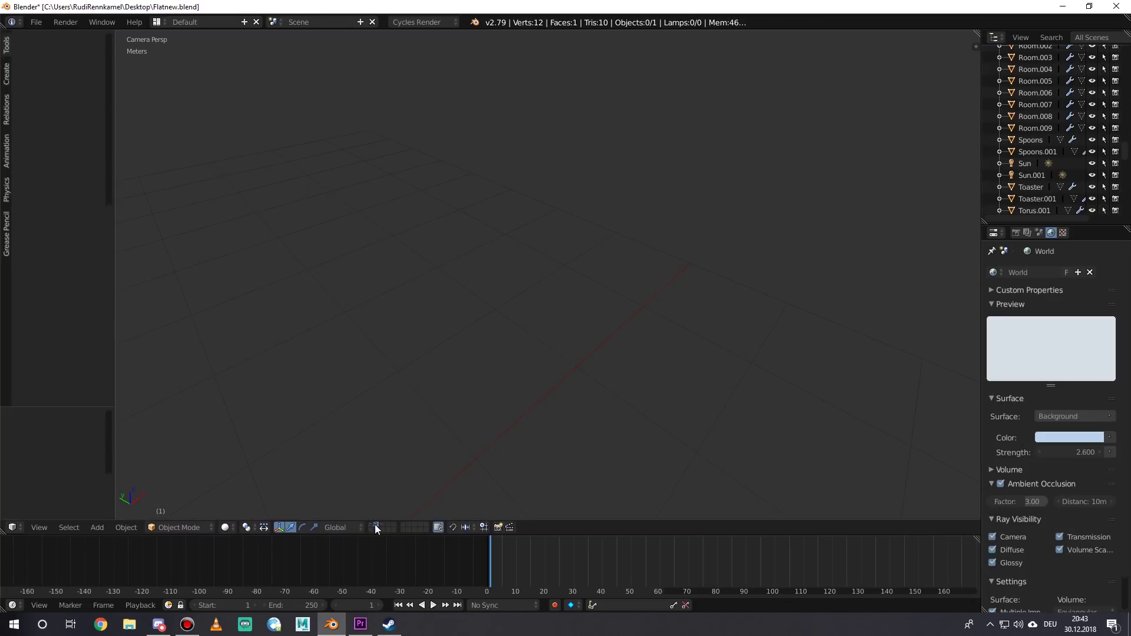
left_click(372, 523)
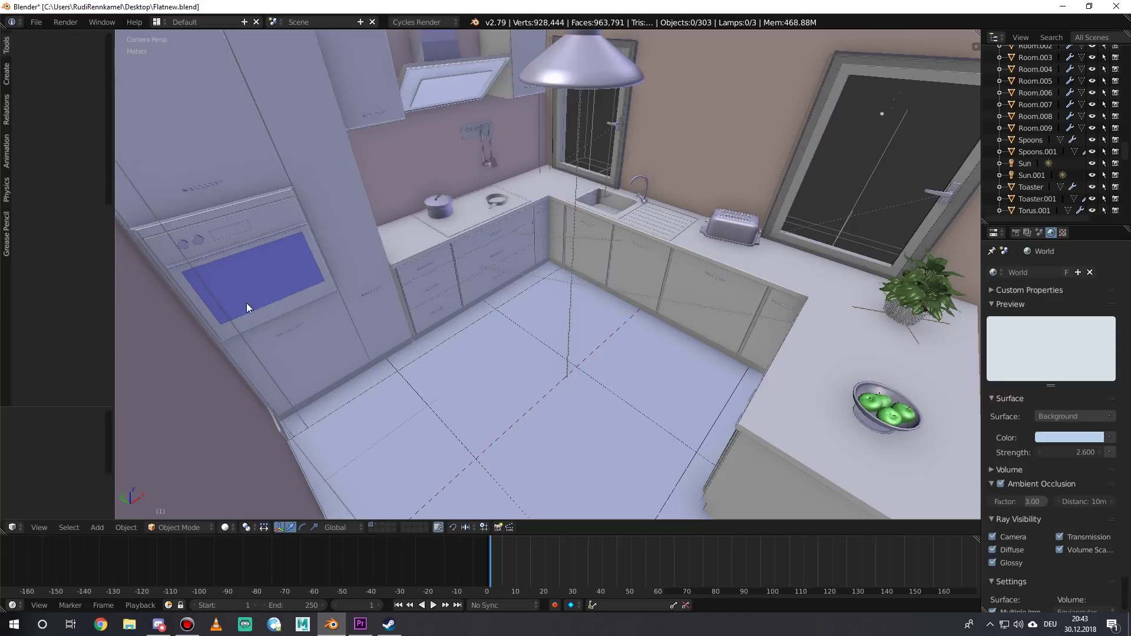
left_click(225, 527)
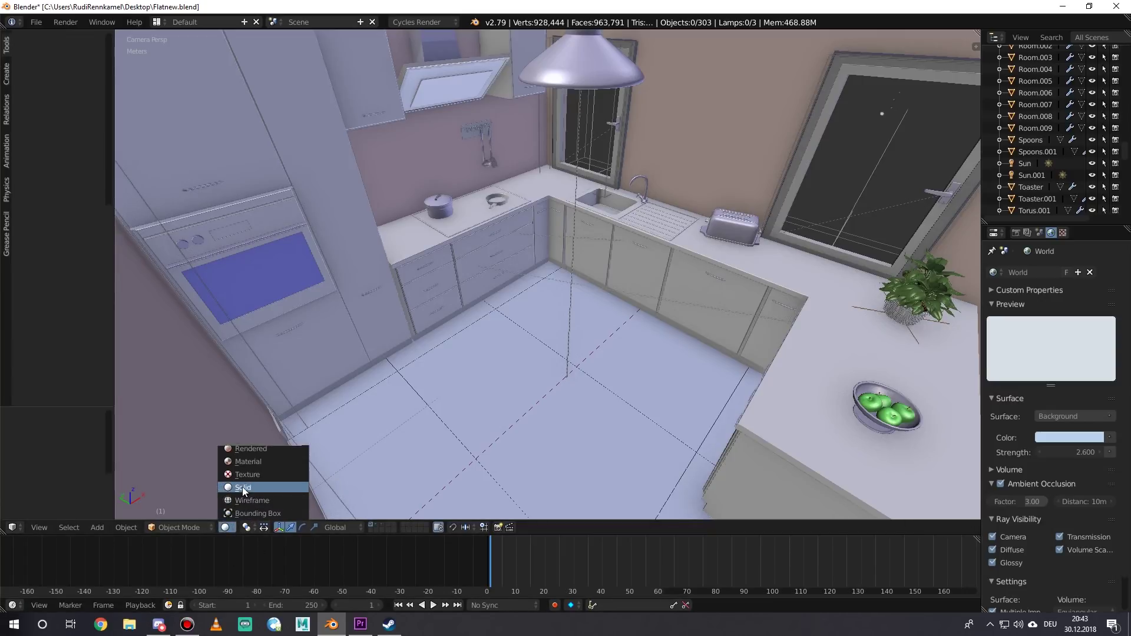
left_click(243, 487)
Delete the row of black-fronted boxes standing on the living room floor
key("KP_0")
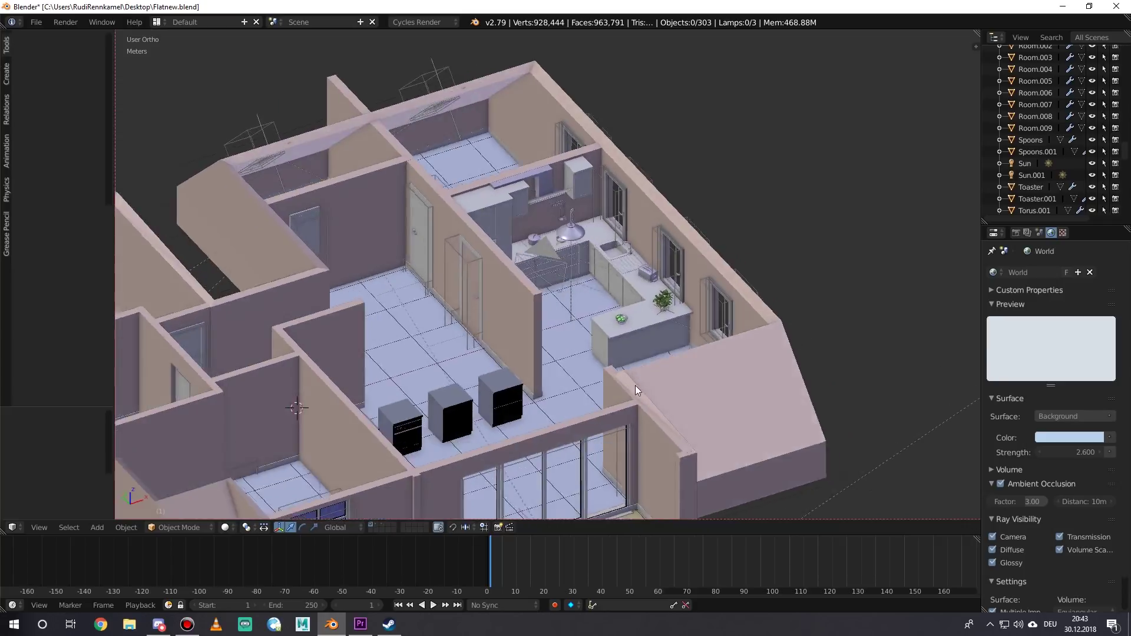
middle_click_drag(635, 385, 600, 387)
scroll(600, 387, "down", 2)
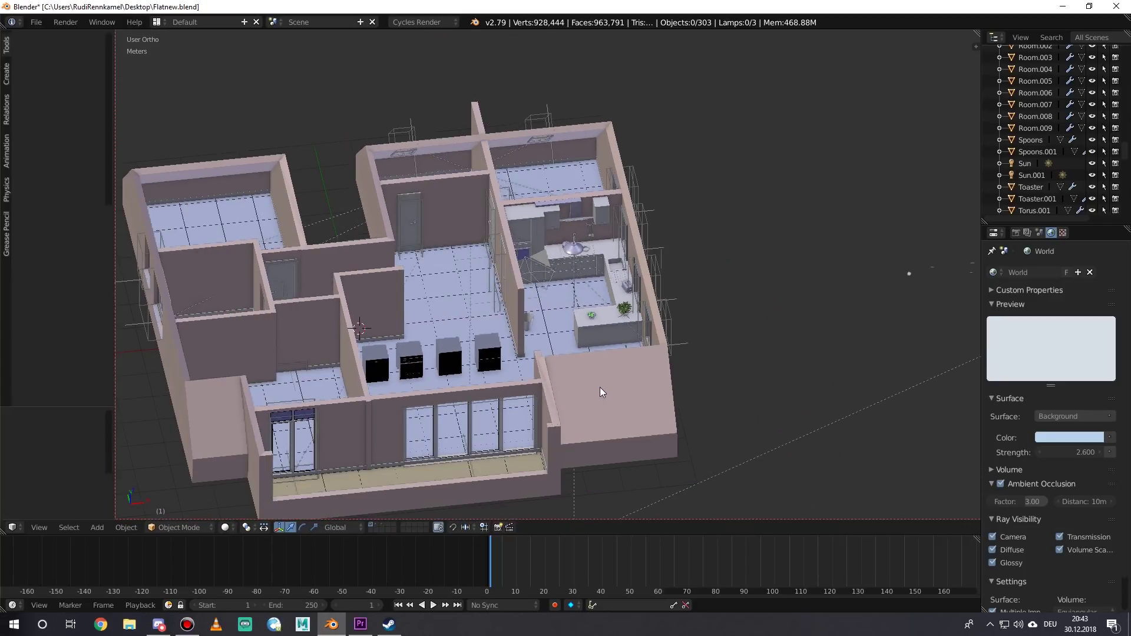
right_click(450, 356)
key("x")
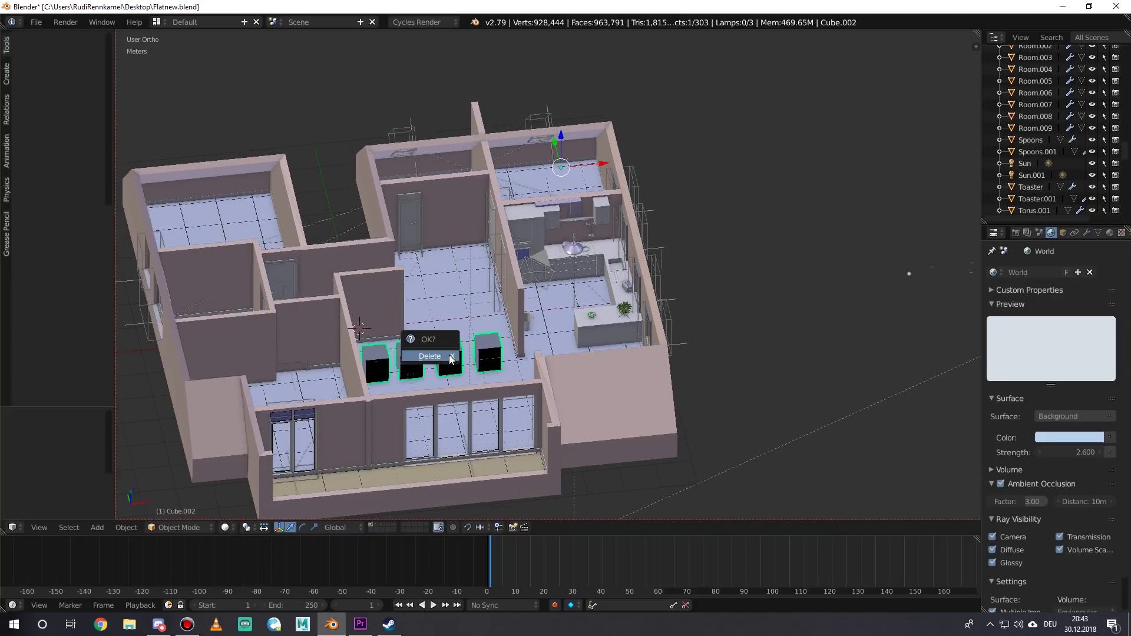
left_click(449, 355)
Move the camera out of the kitchen with walk navigation and bring it outside to the flat's entrance door
middle_click_drag(472, 355, 718, 338)
scroll(443, 362, "up", 3)
key("KP_0")
key("shift+f")
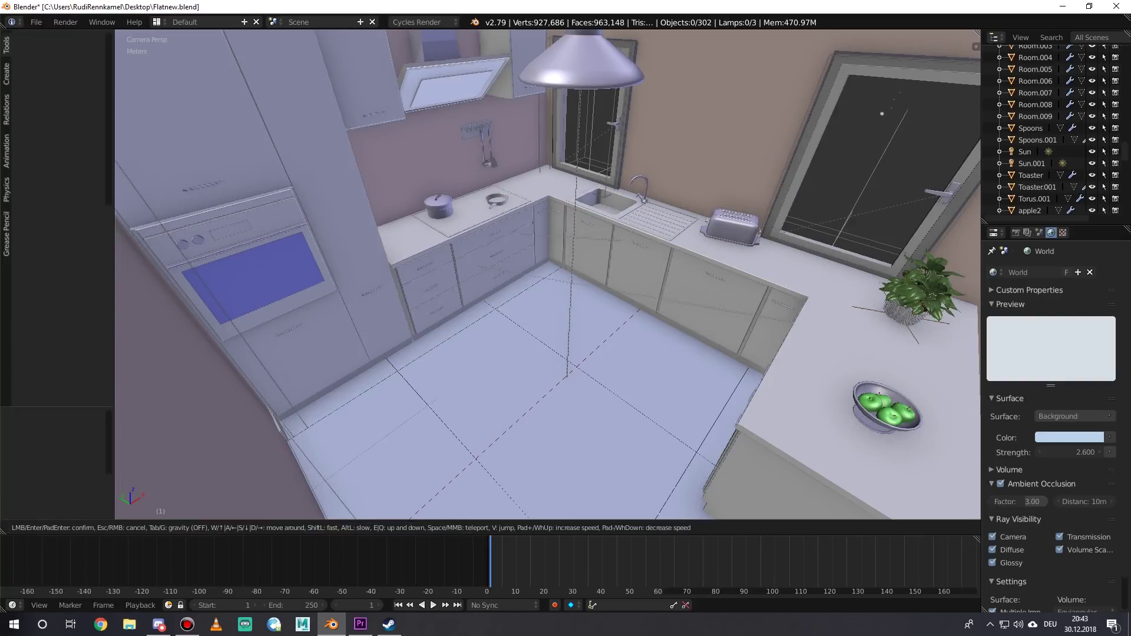
key("w")
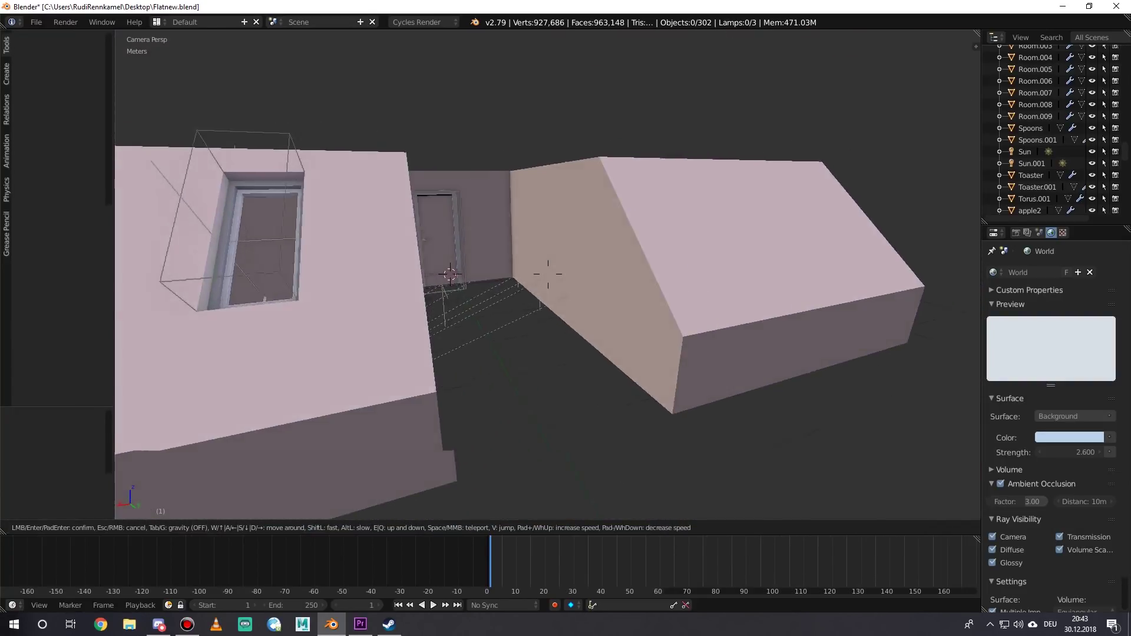
key("q")
key("e")
key("s")
key("q")
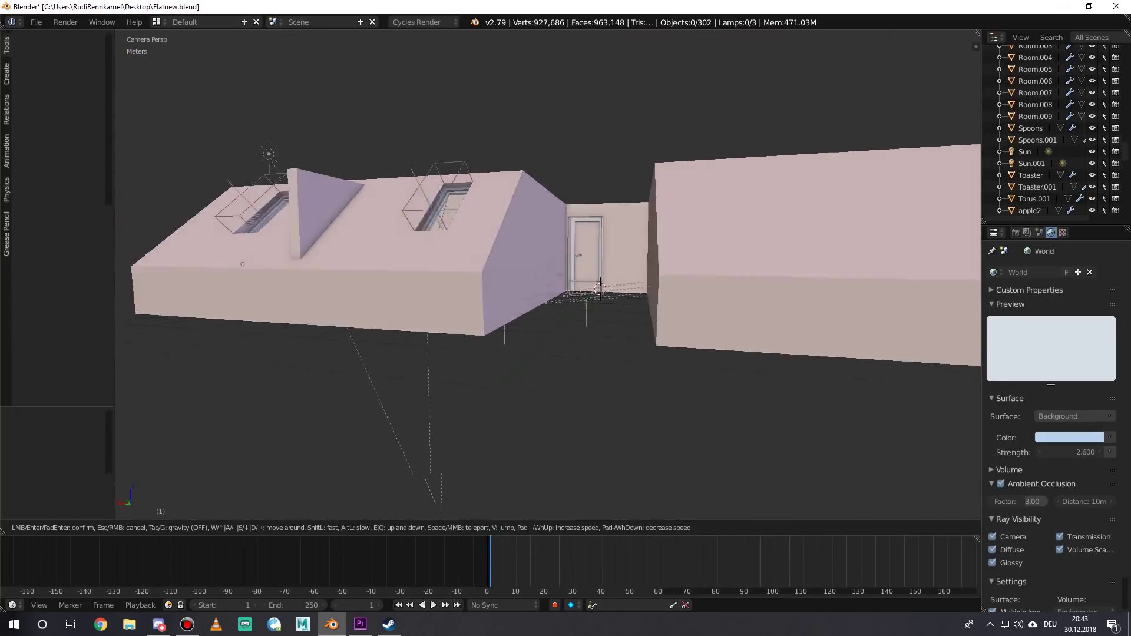
key("q")
key("w")
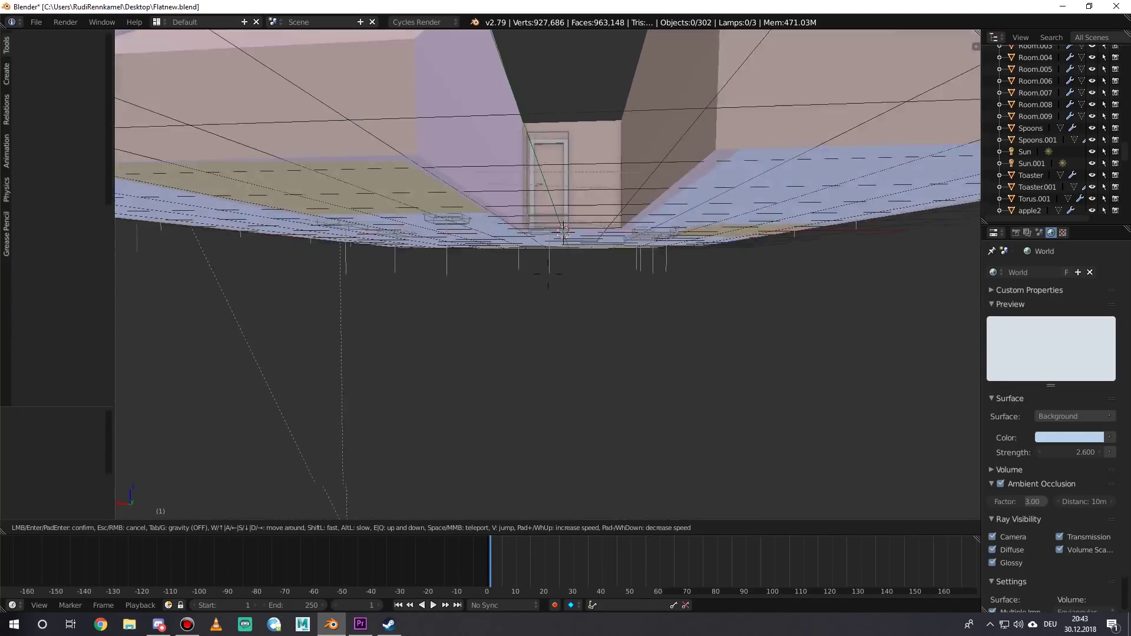
key("w")
key("e")
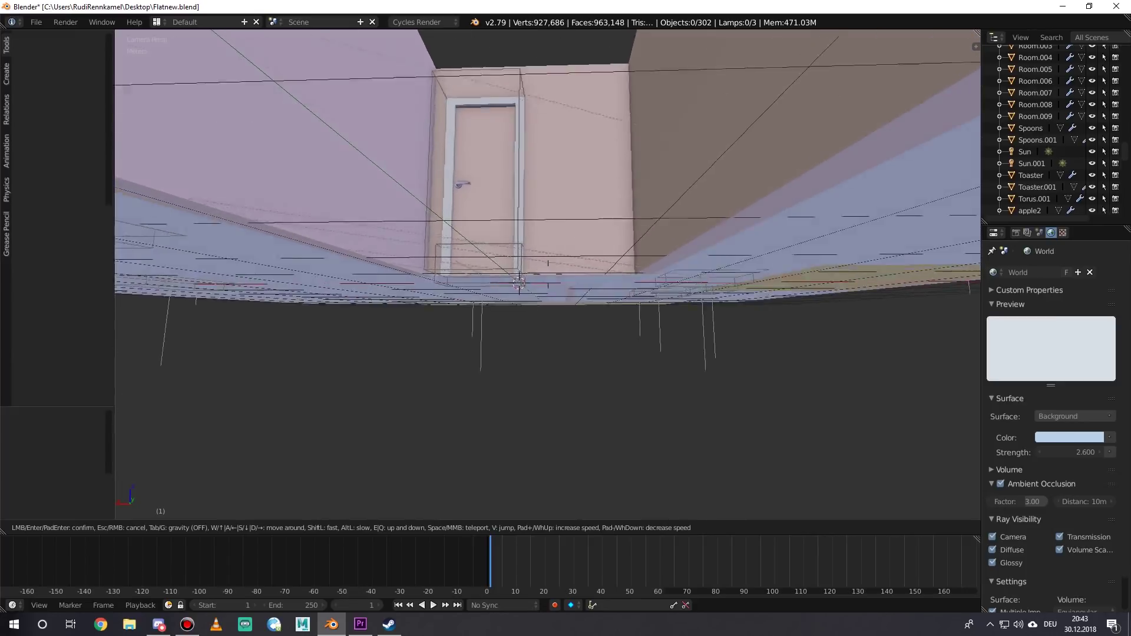
key("w")
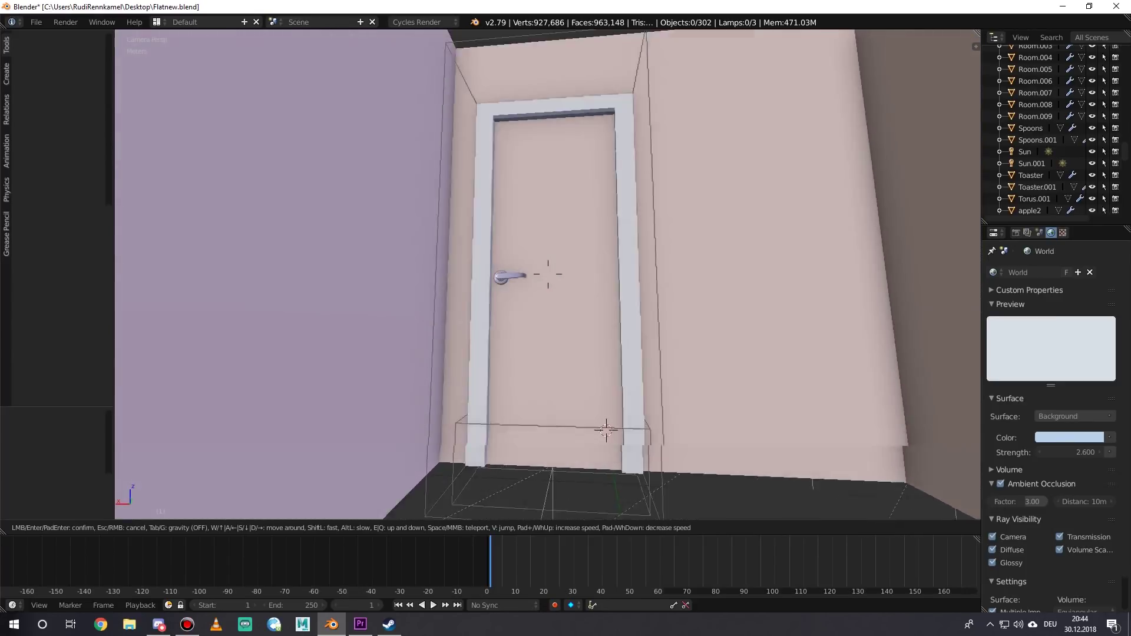
Walk the camera through the entrance, hallway and rooms to the living room's glass balcony doors, and keep that viewpoint
key("w")
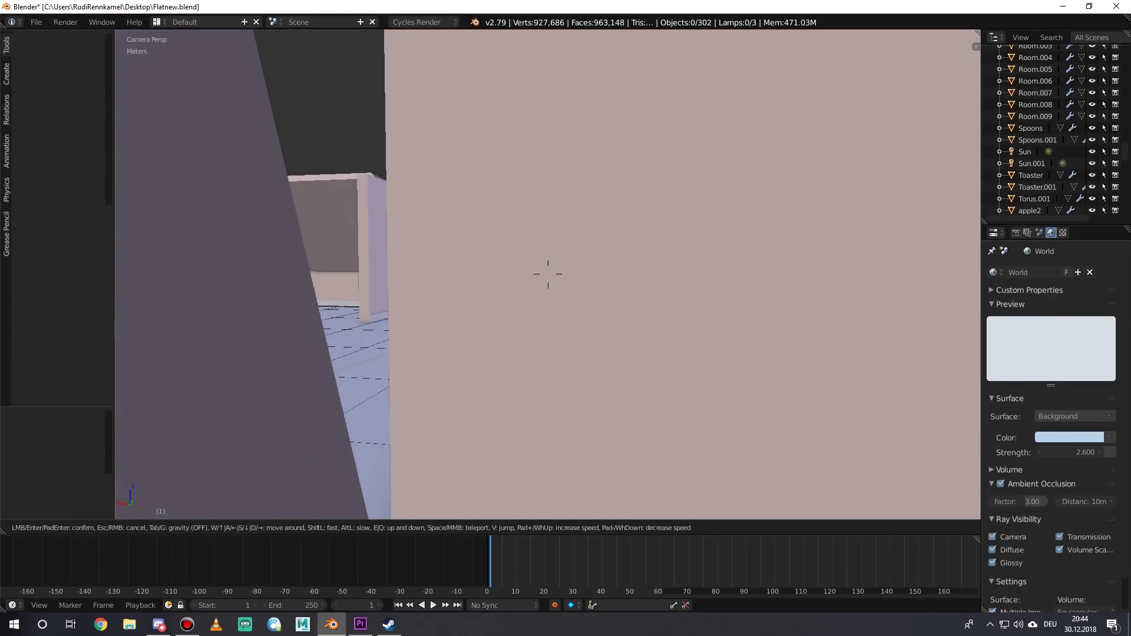
key("w")
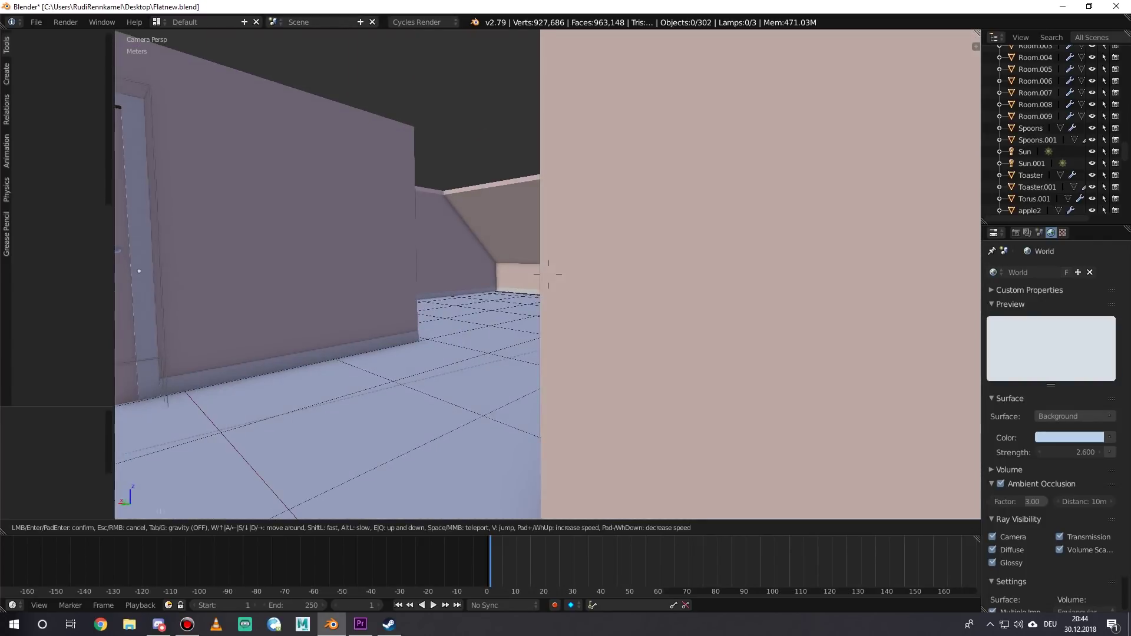
key("w")
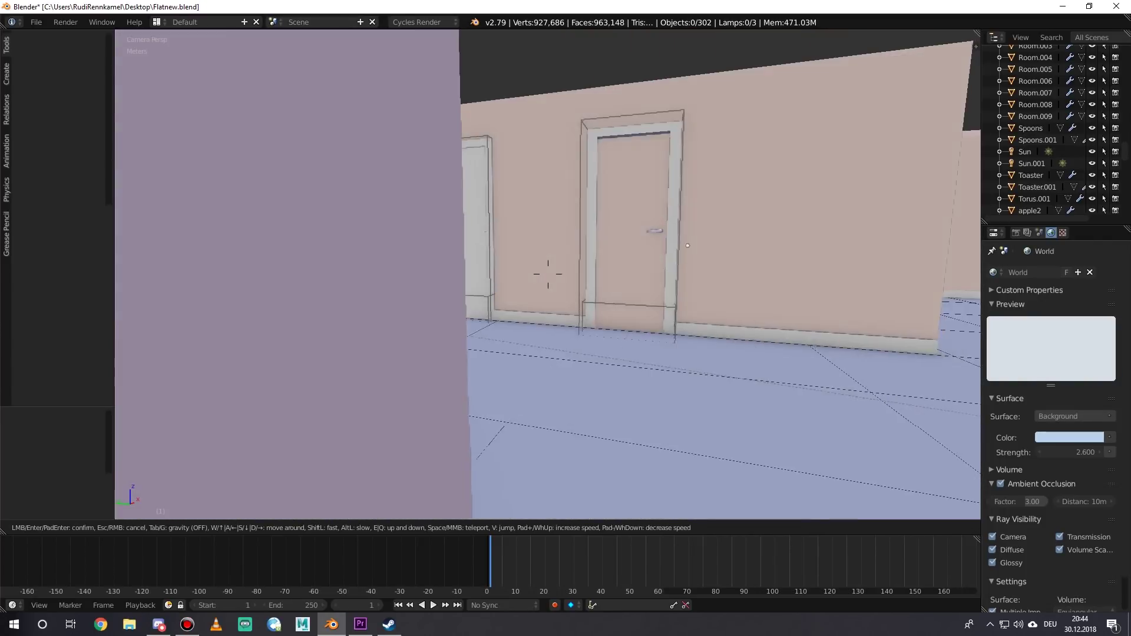
key("w")
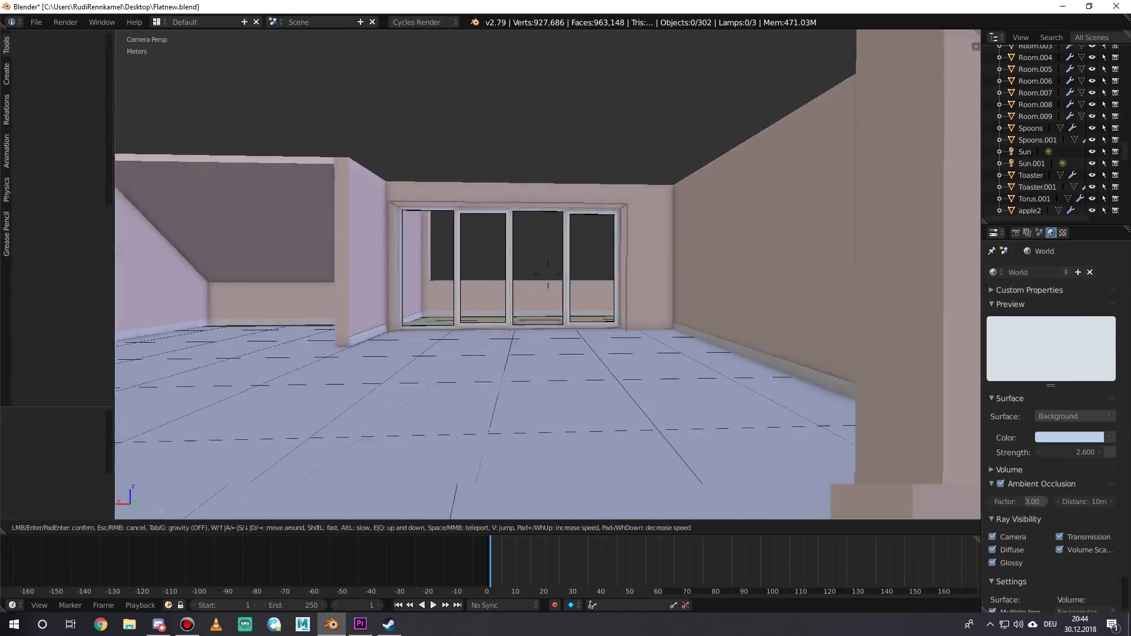
key("w")
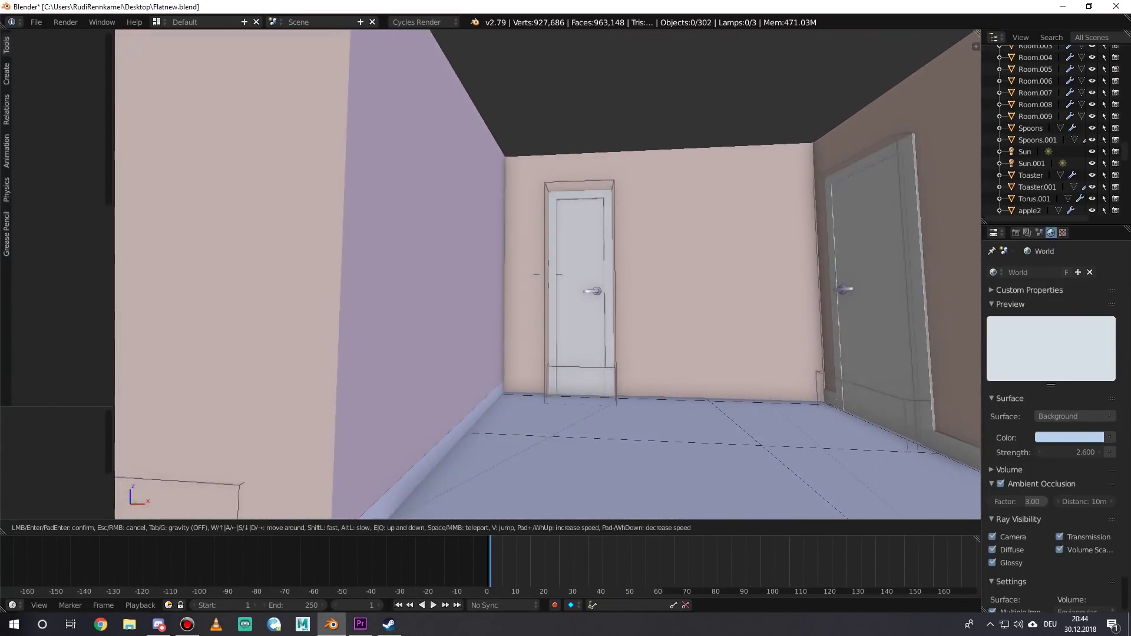
key("w")
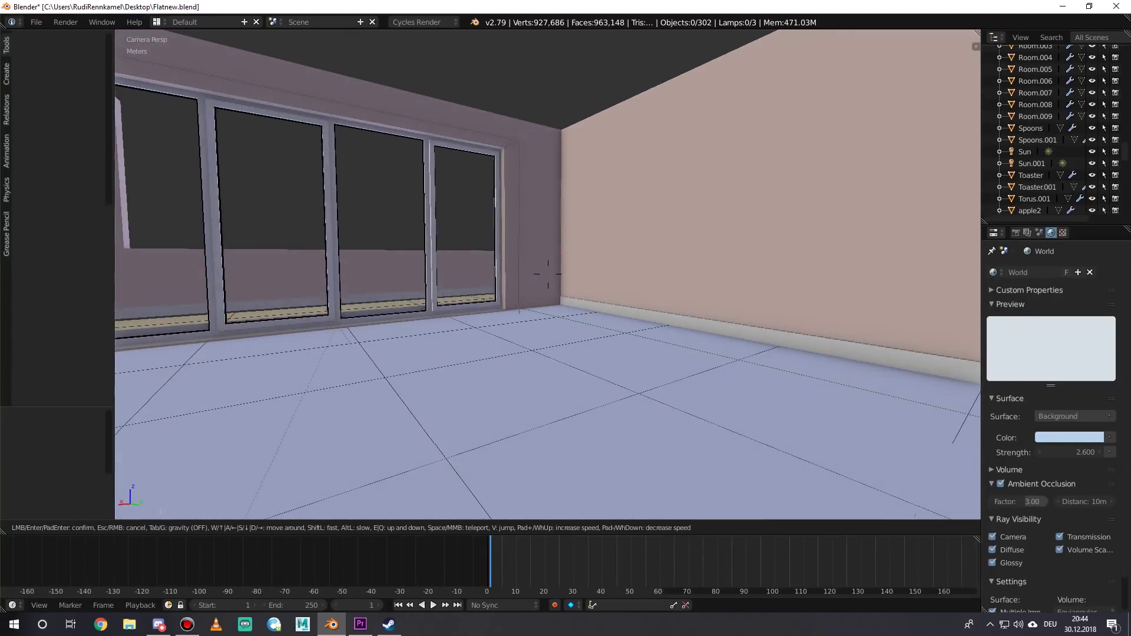
key("w")
key("w")
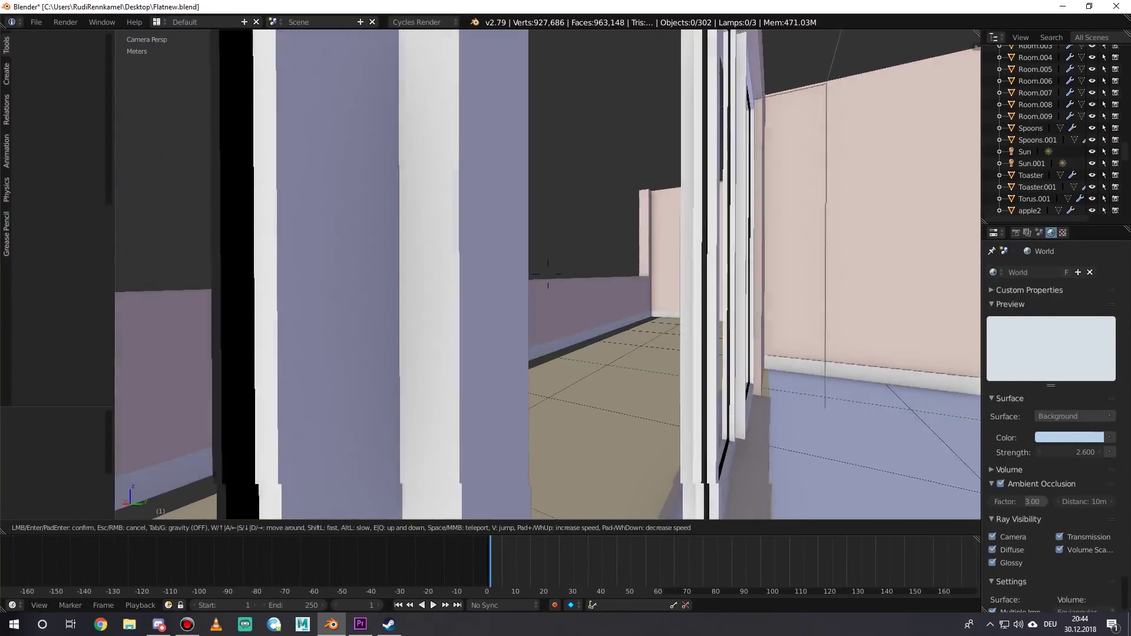
key("s")
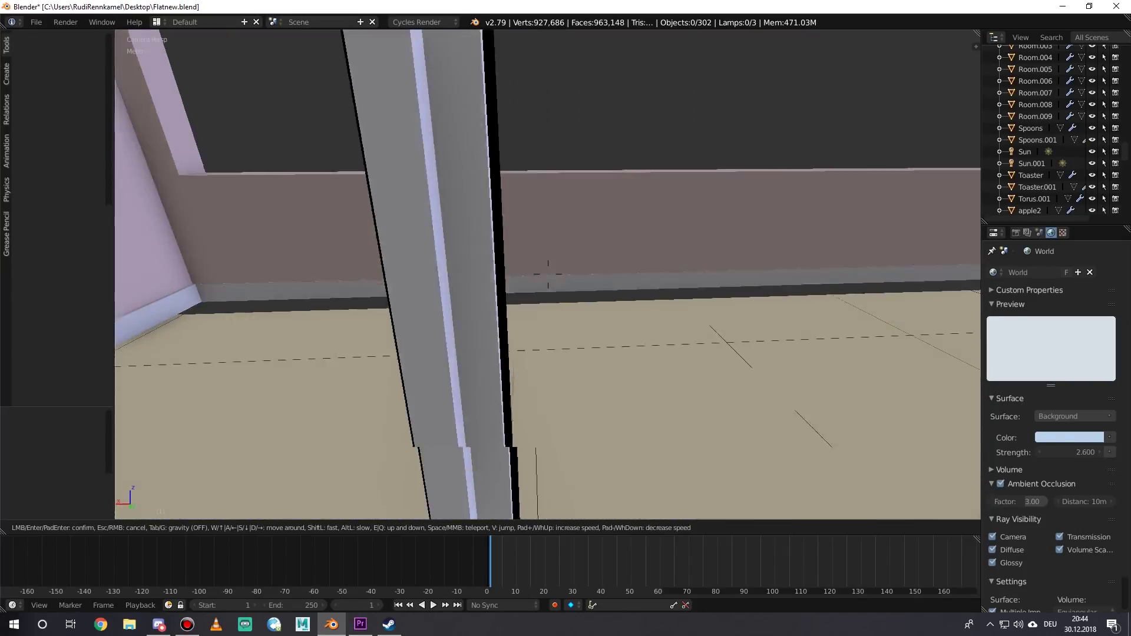
key("d")
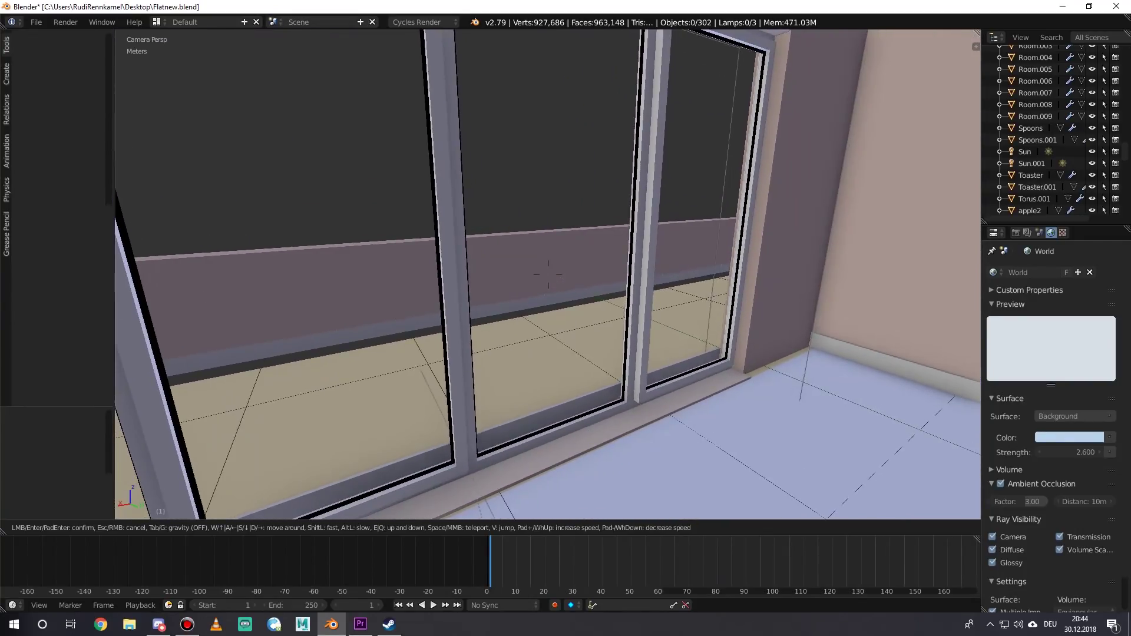
key("s")
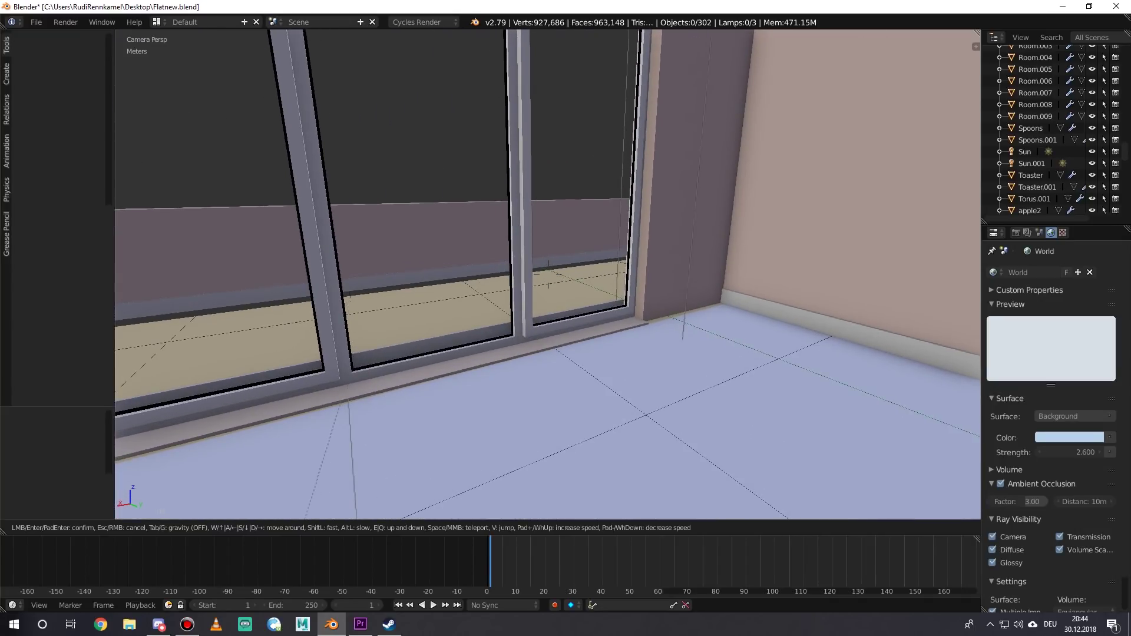
left_click(550, 274)
Examine the whole floor plan from above in top view and return to the camera view
key("KP_7")
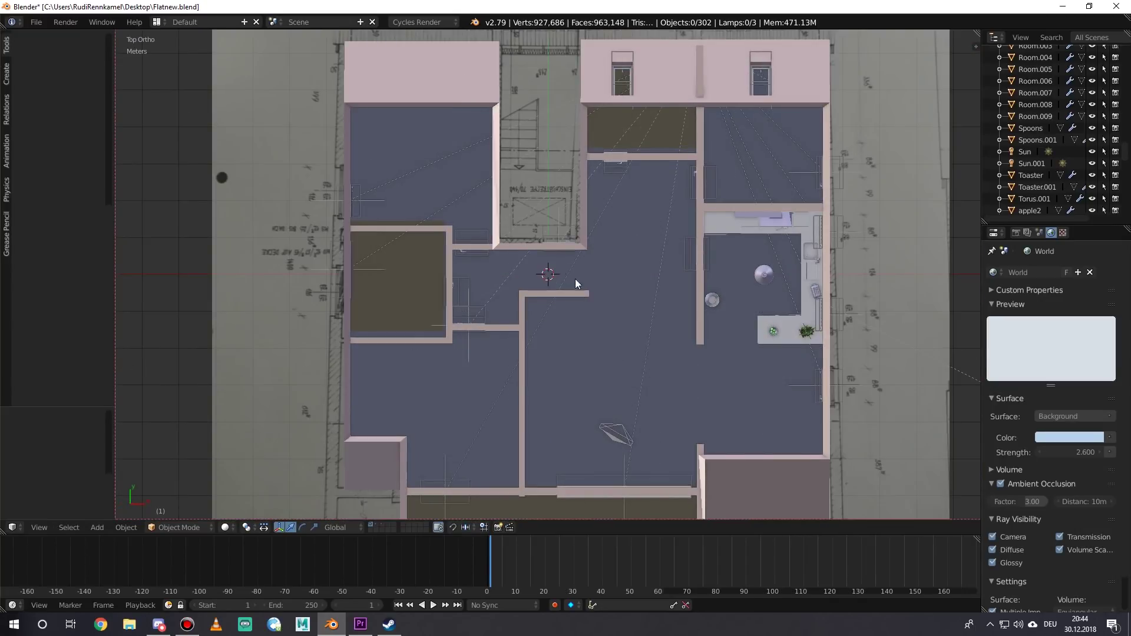
scroll(575, 279, "down", 2)
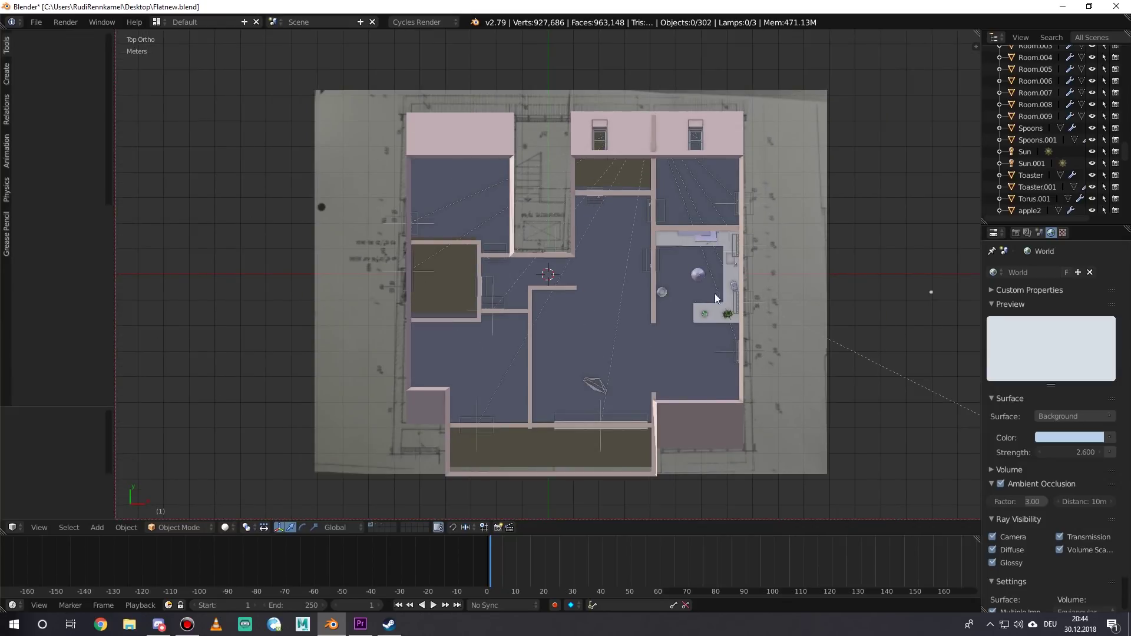
scroll(596, 306, "up", 1)
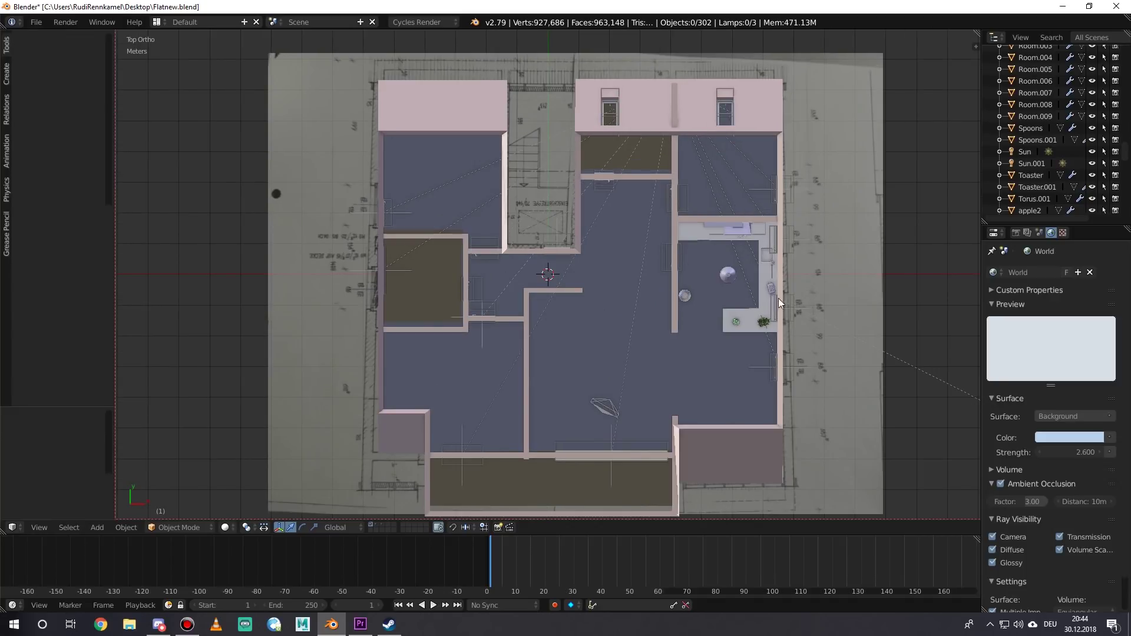
key("KP_0")
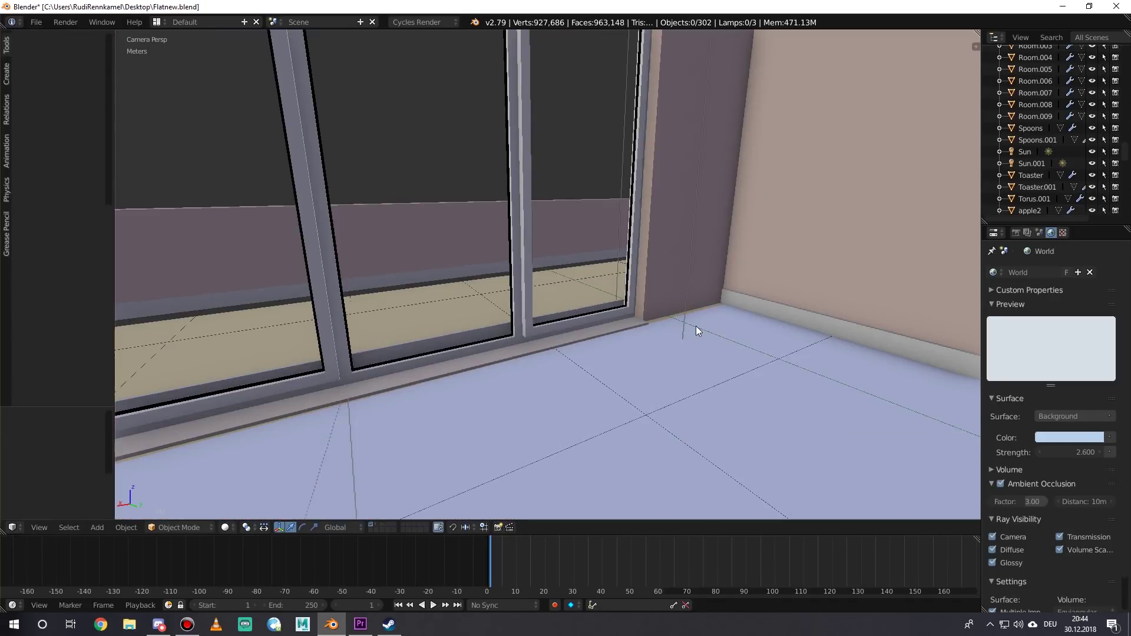
Walk the camera along the living room's glass doors and out onto the balcony to examine its parapet and end wall
key("shift+f")
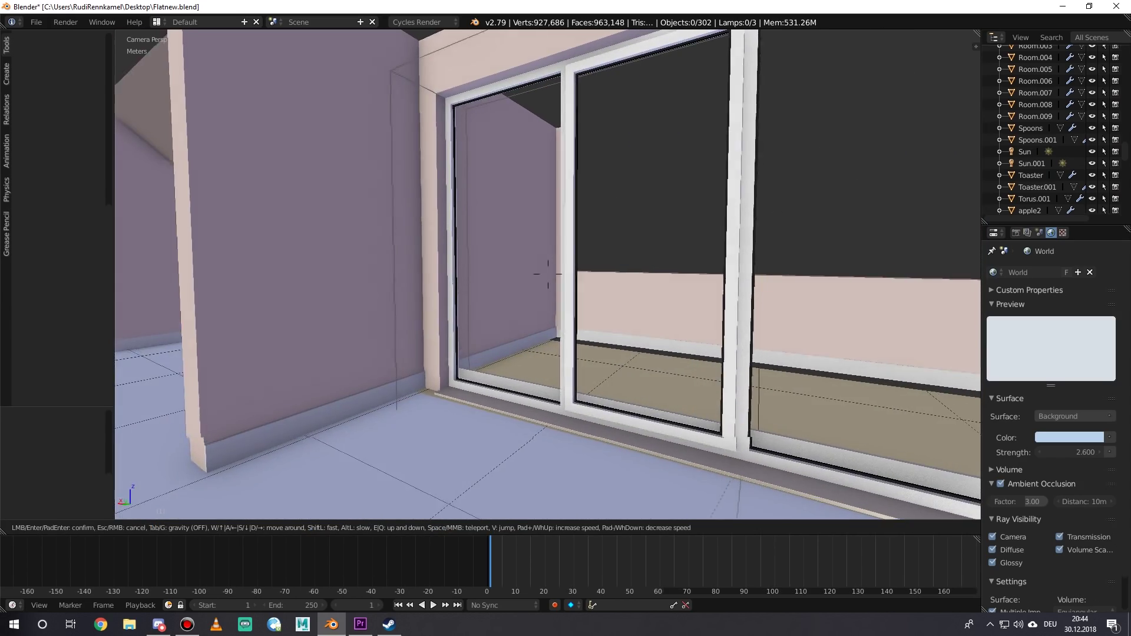
key("a")
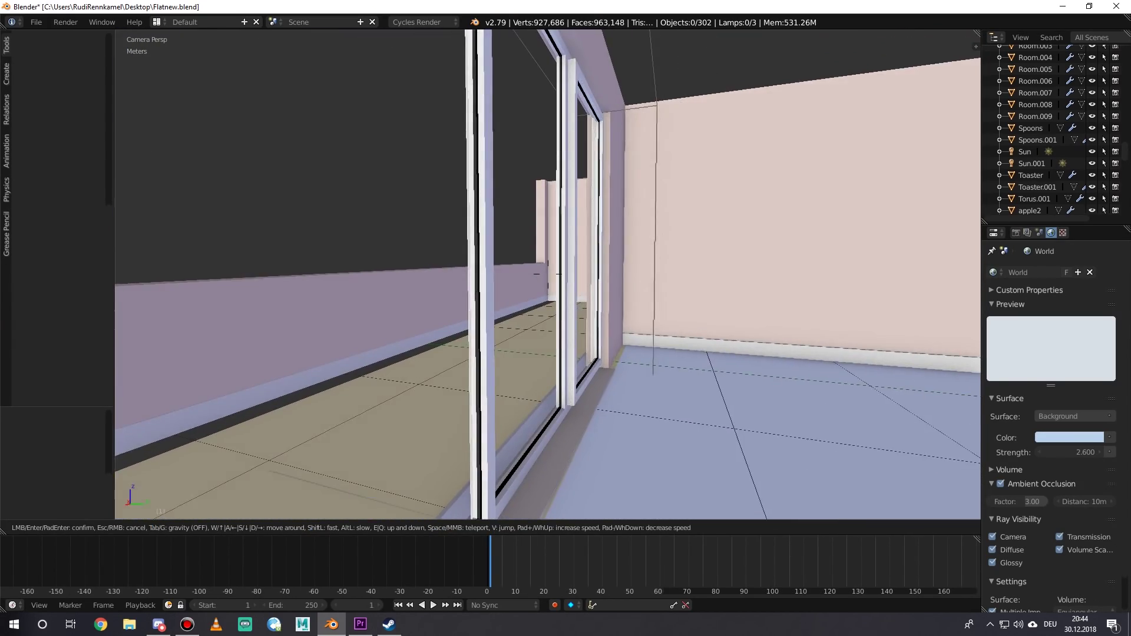
key("d")
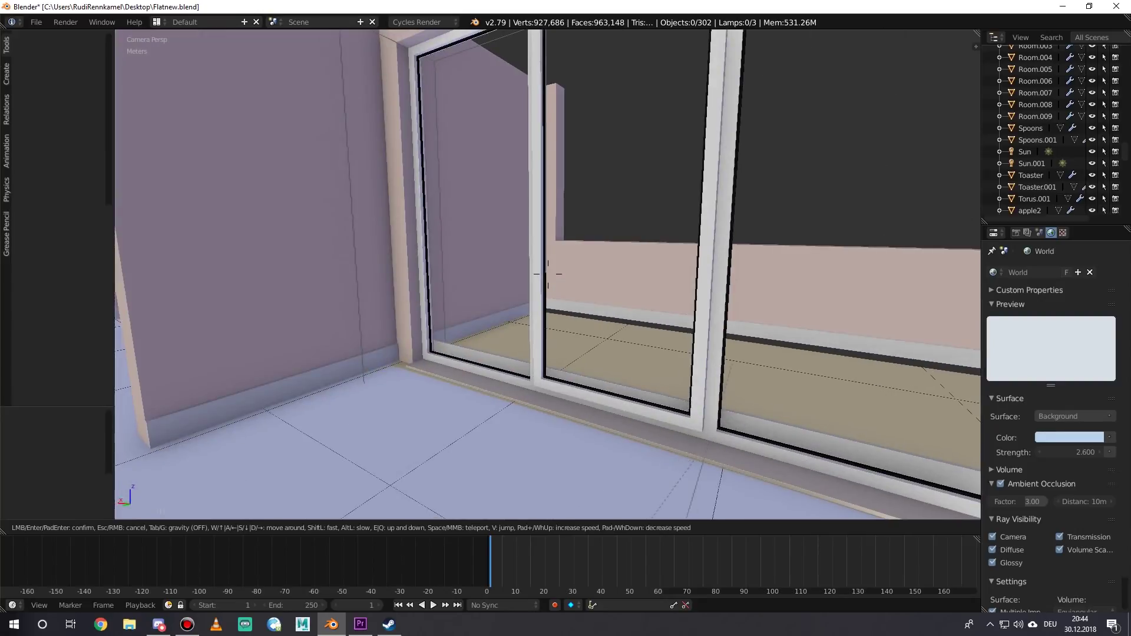
key("a")
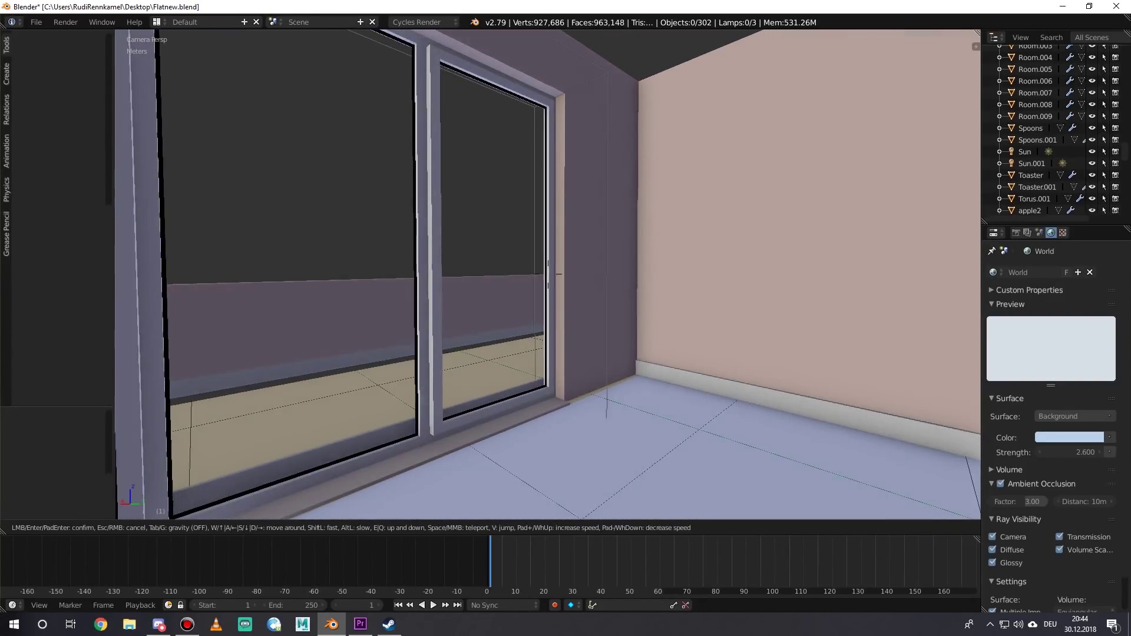
key("w")
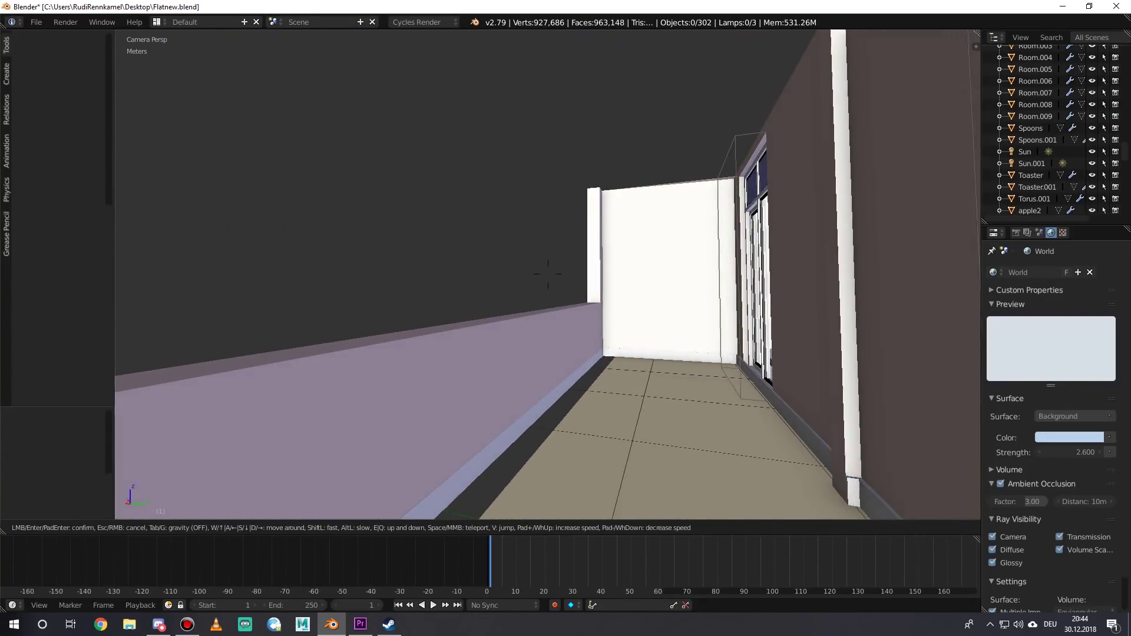
key("w")
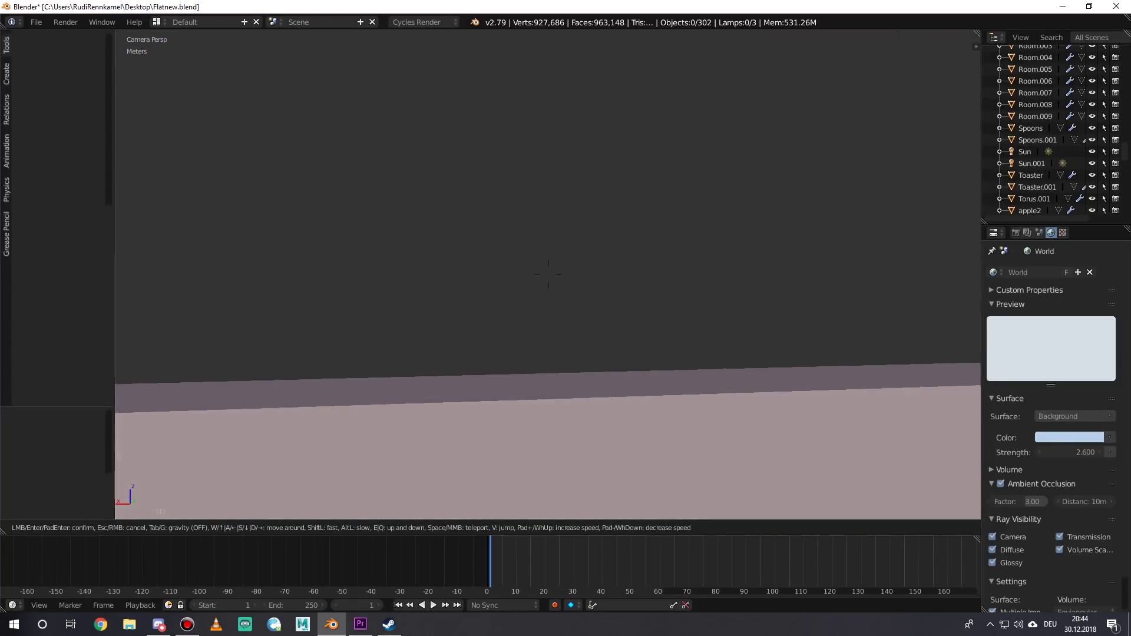
Walk the camera from the living room into the kitchen area to examine the island, windows and cabinet wall
key("w")
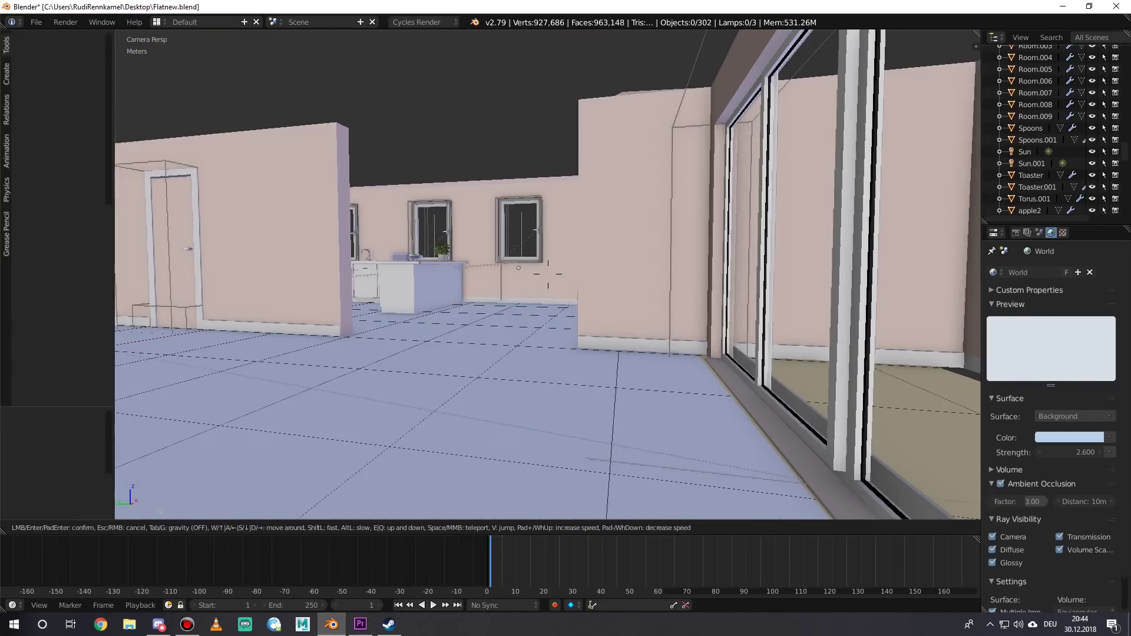
key("w")
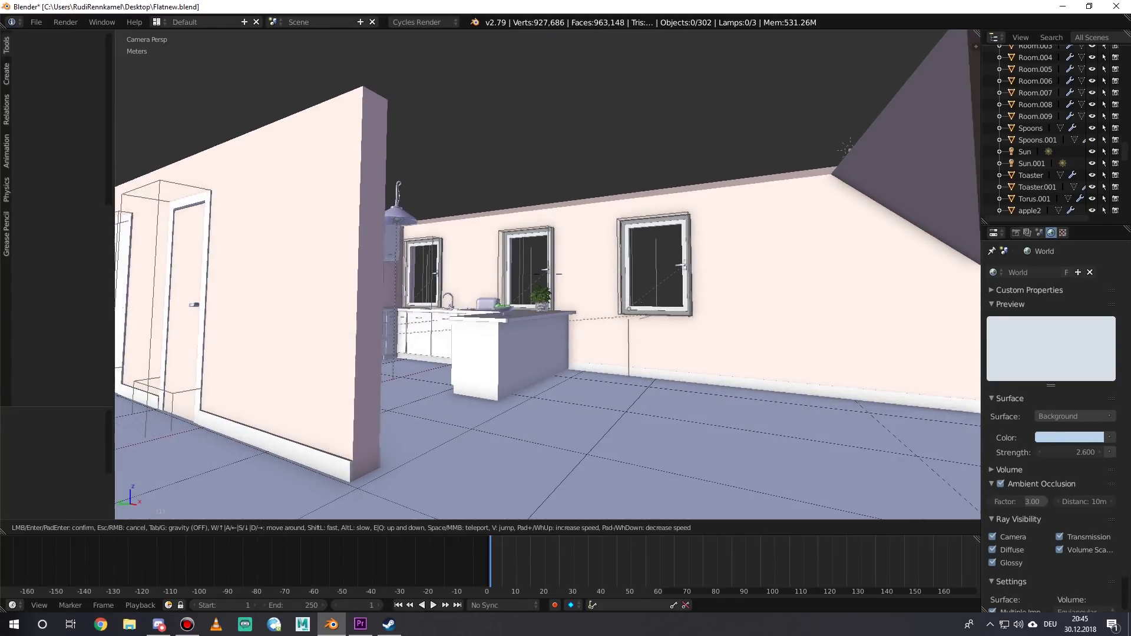
key("w")
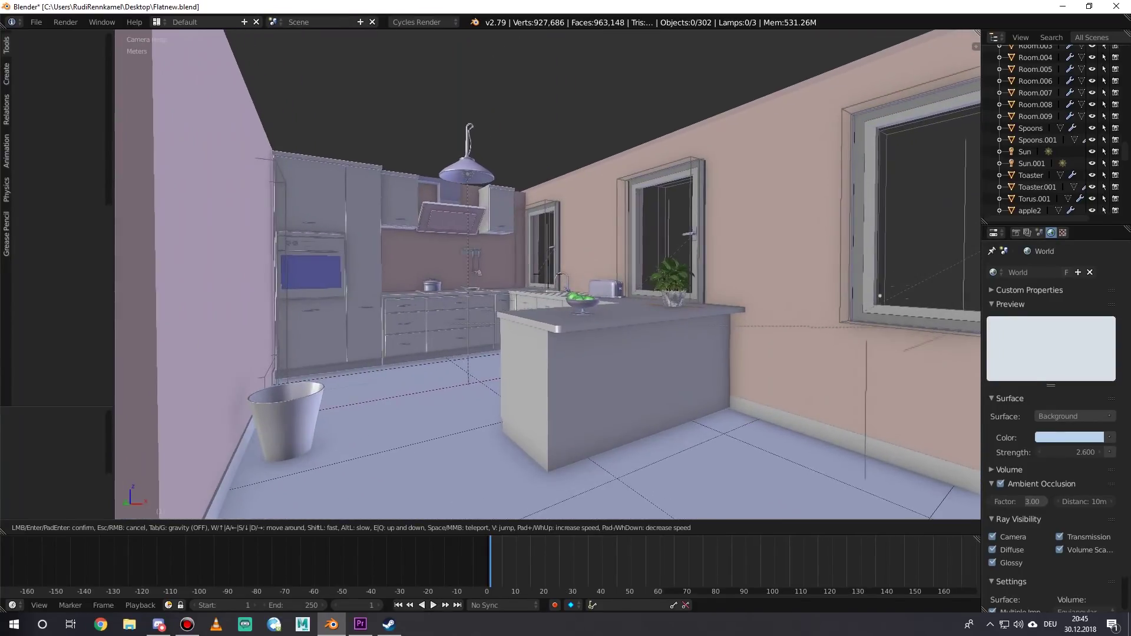
key("s")
key("d")
key("w")
key("a")
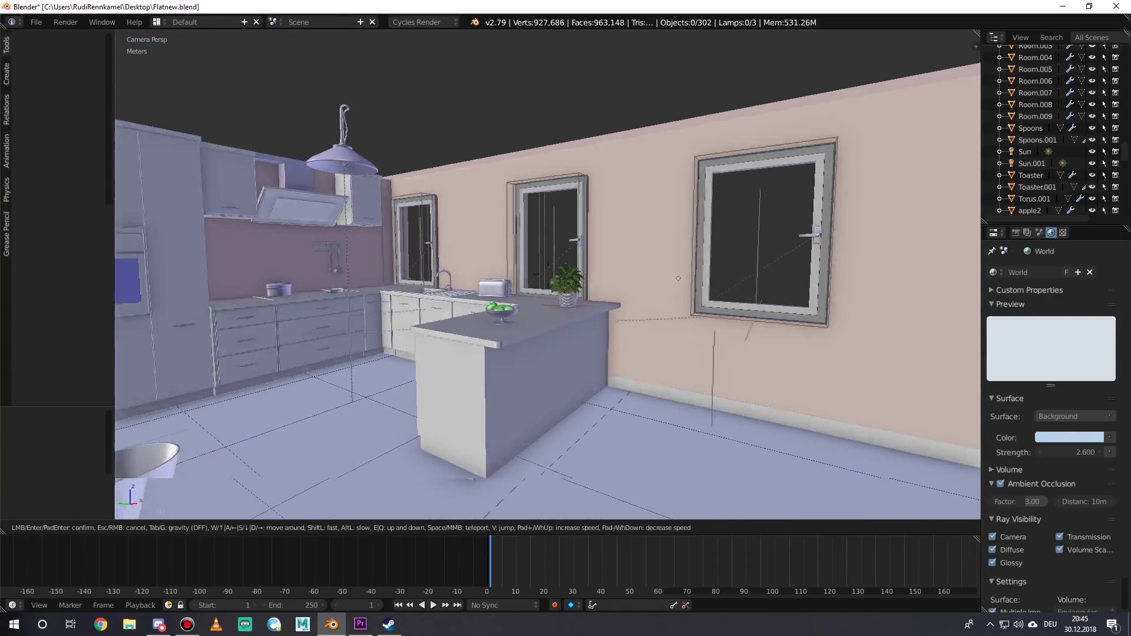
key("w")
key("d")
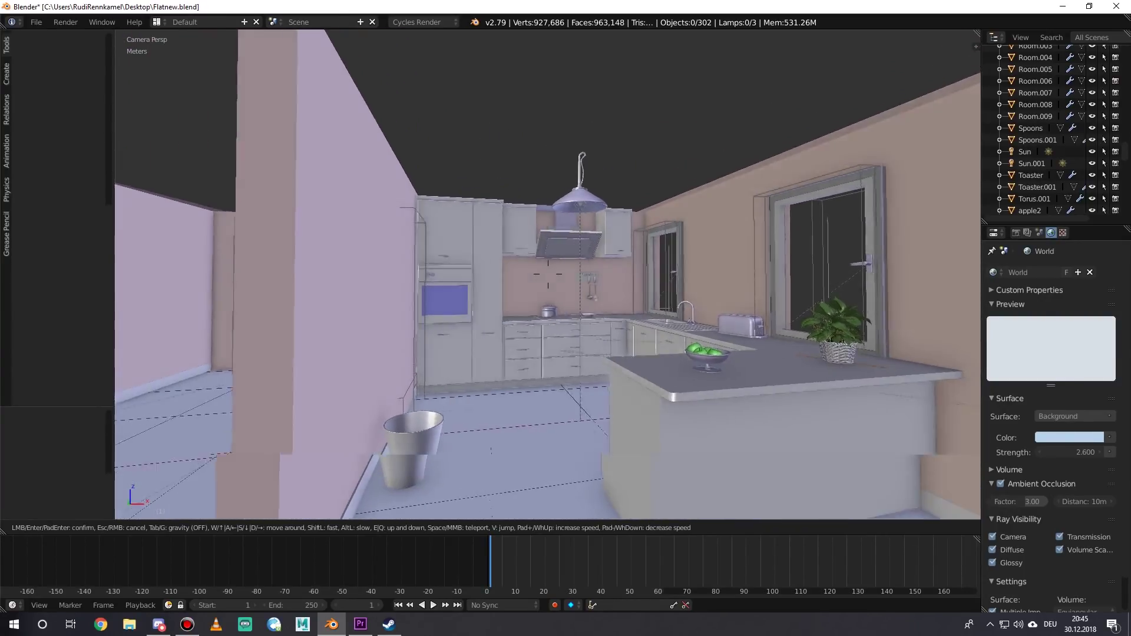
Examine the kitchen up close, from the fruit bowl and plant on the island to the oven, extractor hood, sink and toaster
key("a")
key("a")
key("w")
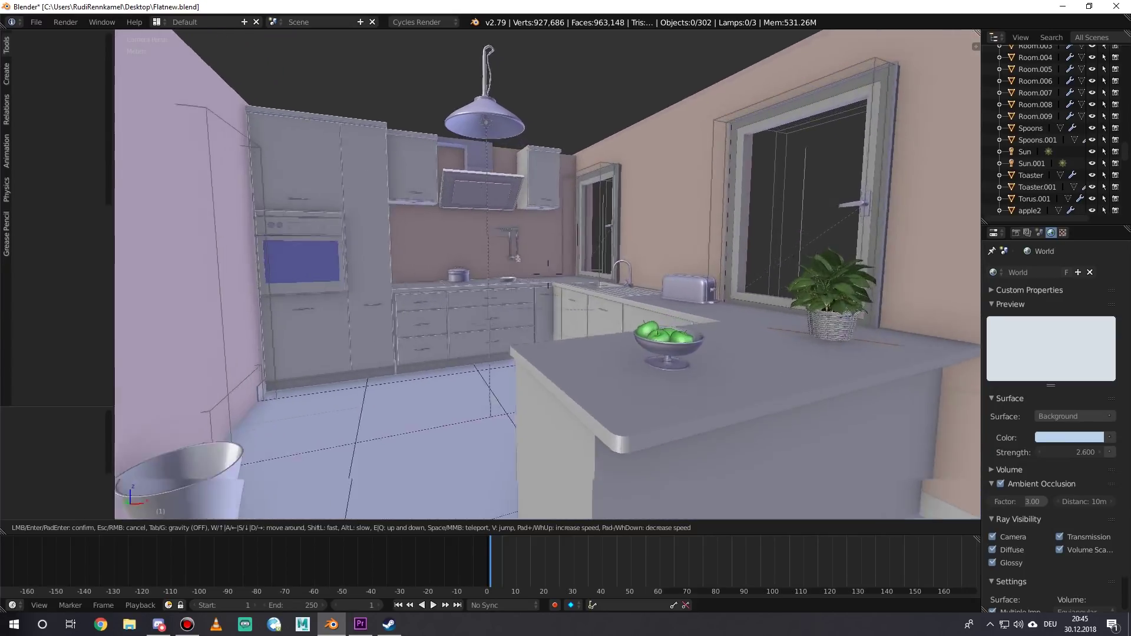
key("s")
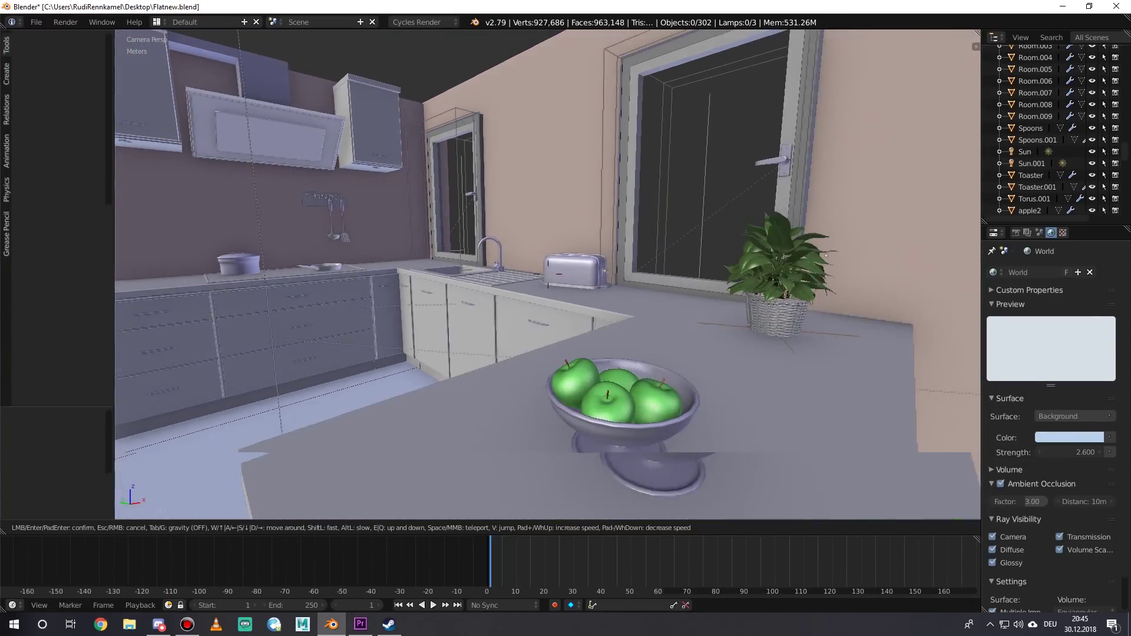
key("w")
key("a")
key("s")
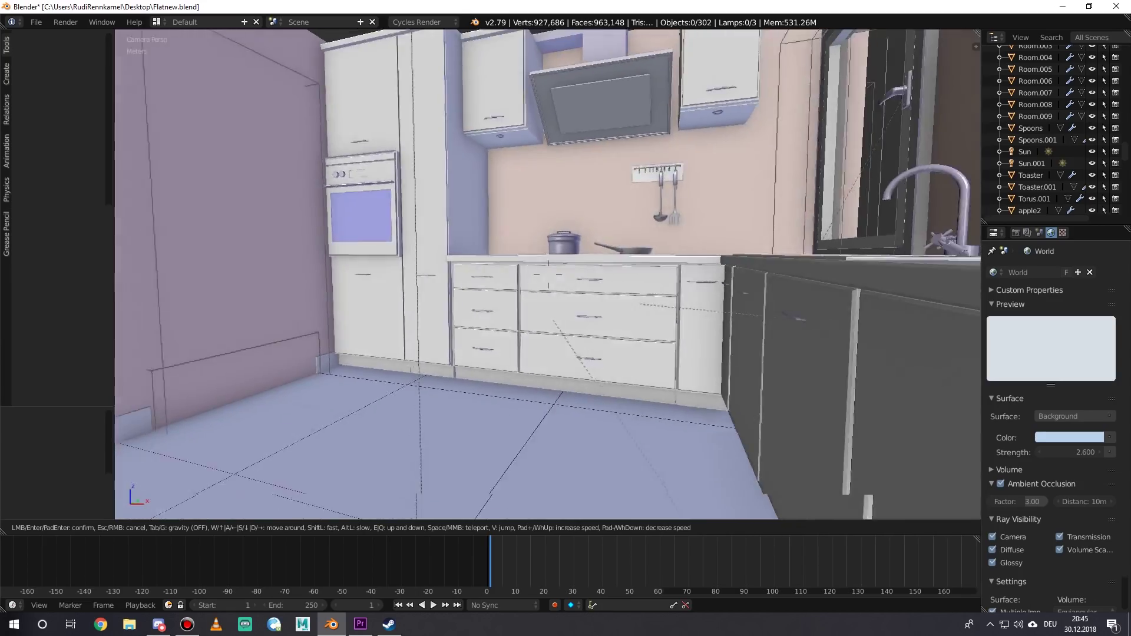
key("w")
key("s")
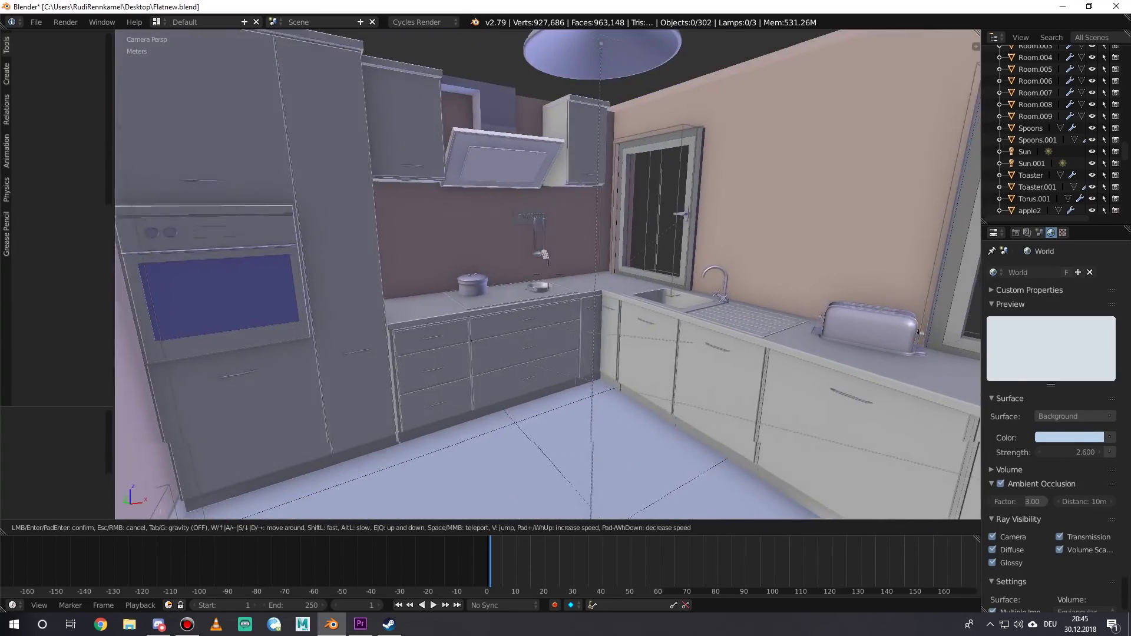
key("w")
key("s")
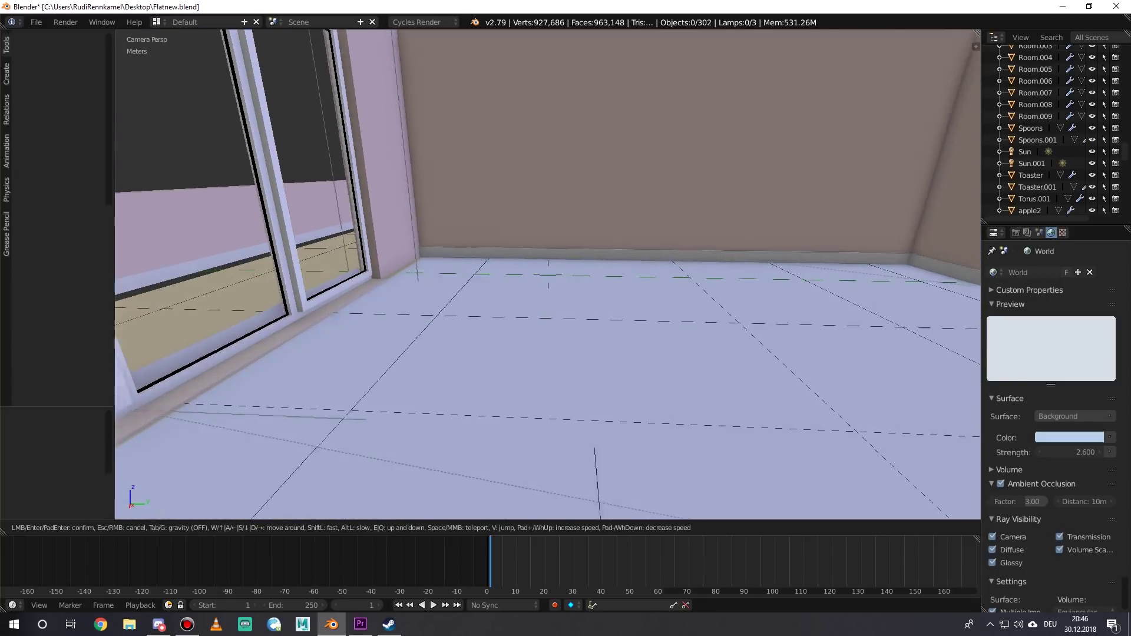
Walk the camera past the white interior doors and examine the sloped-ceiling room with the roof window
mouse_move(548, 274)
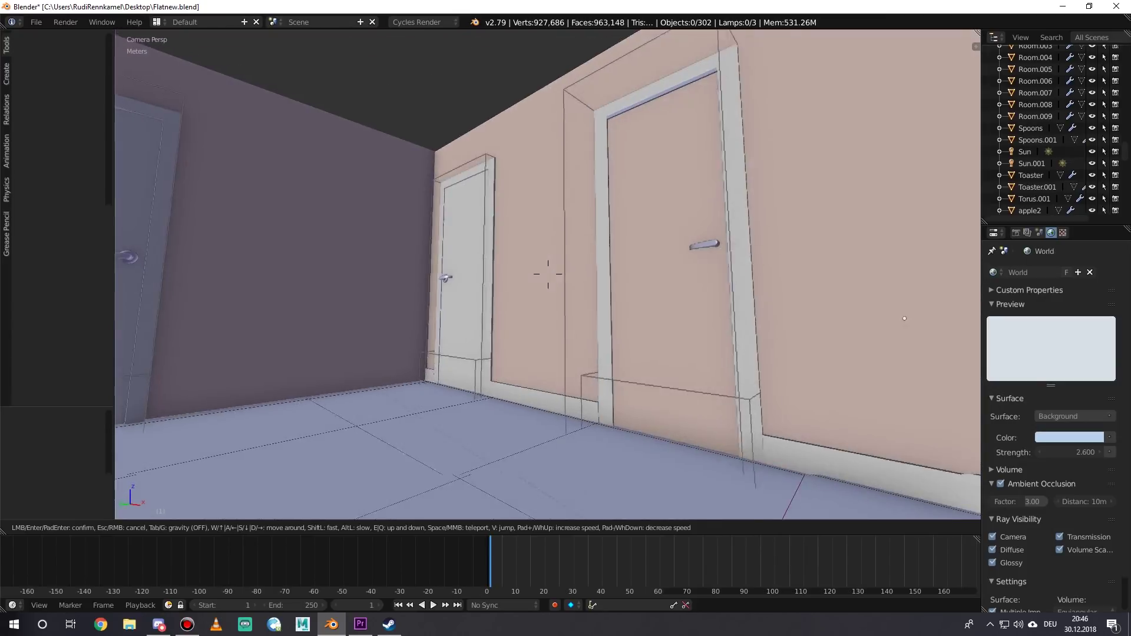
key("w")
key("w")
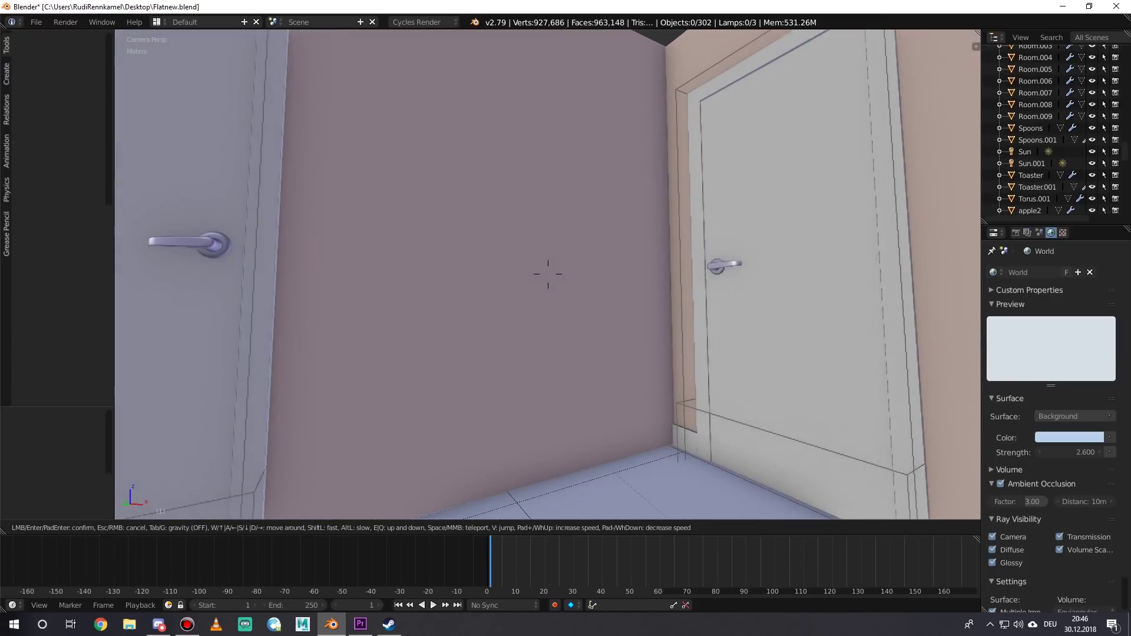
key("w")
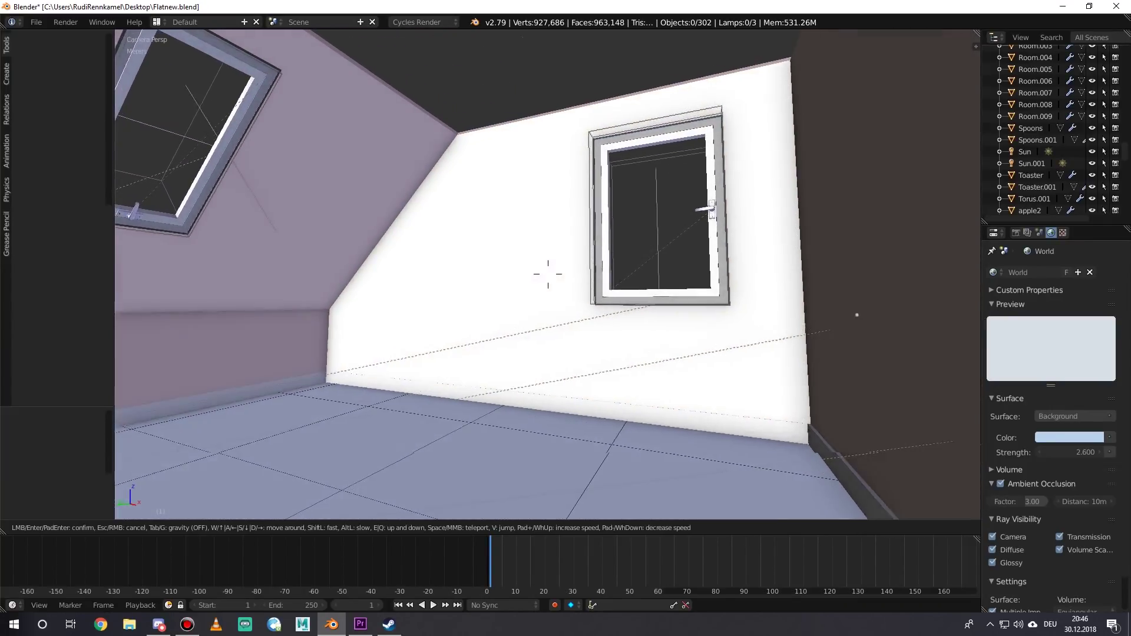
key("a")
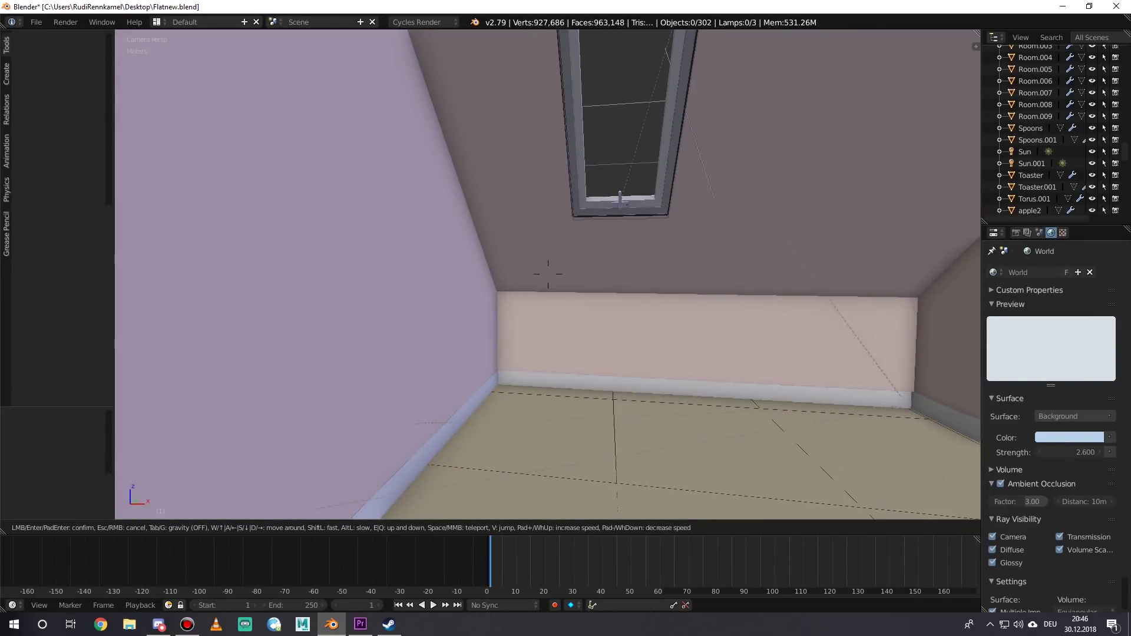
Walk the camera down the hallway and examine the doors leading off its far end
mouse_move(548, 274)
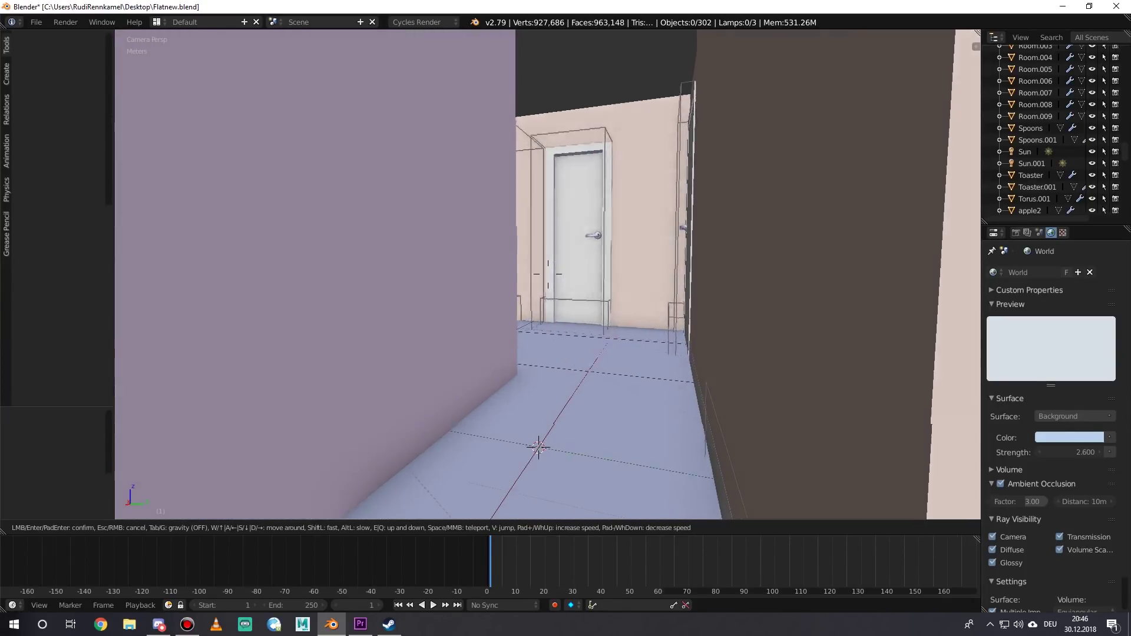
key("w")
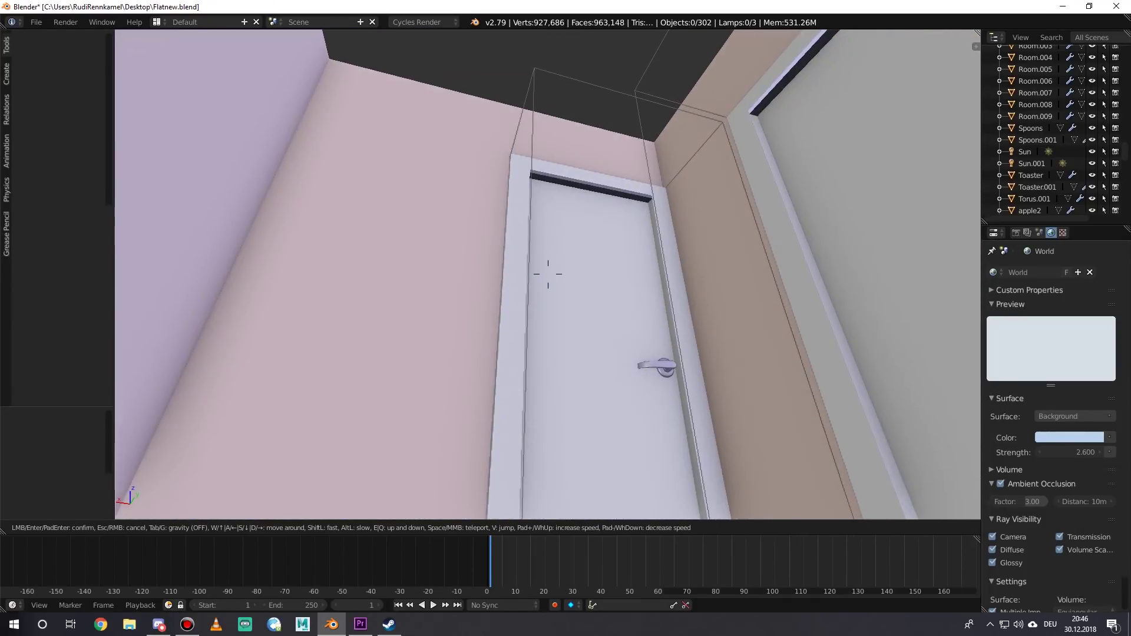
key("w")
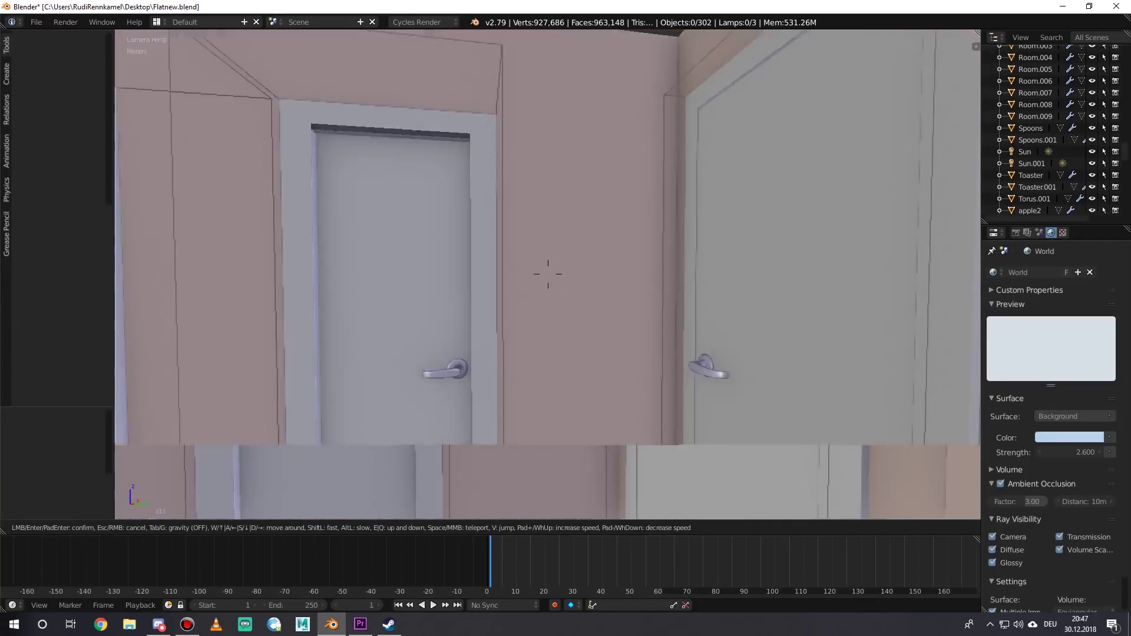
key("w")
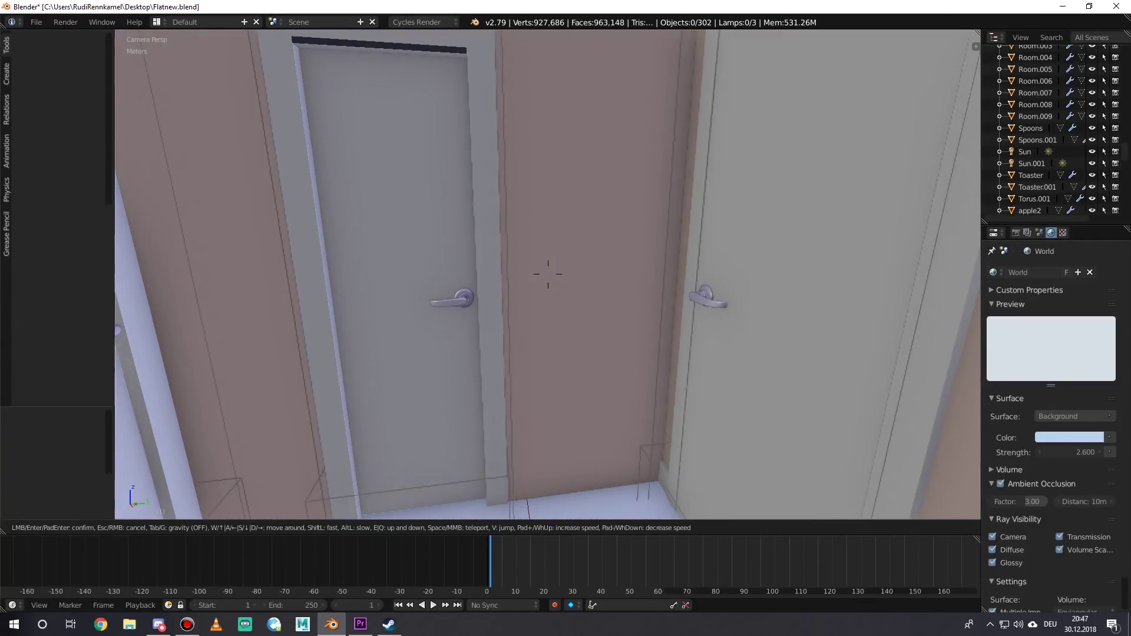
key("w")
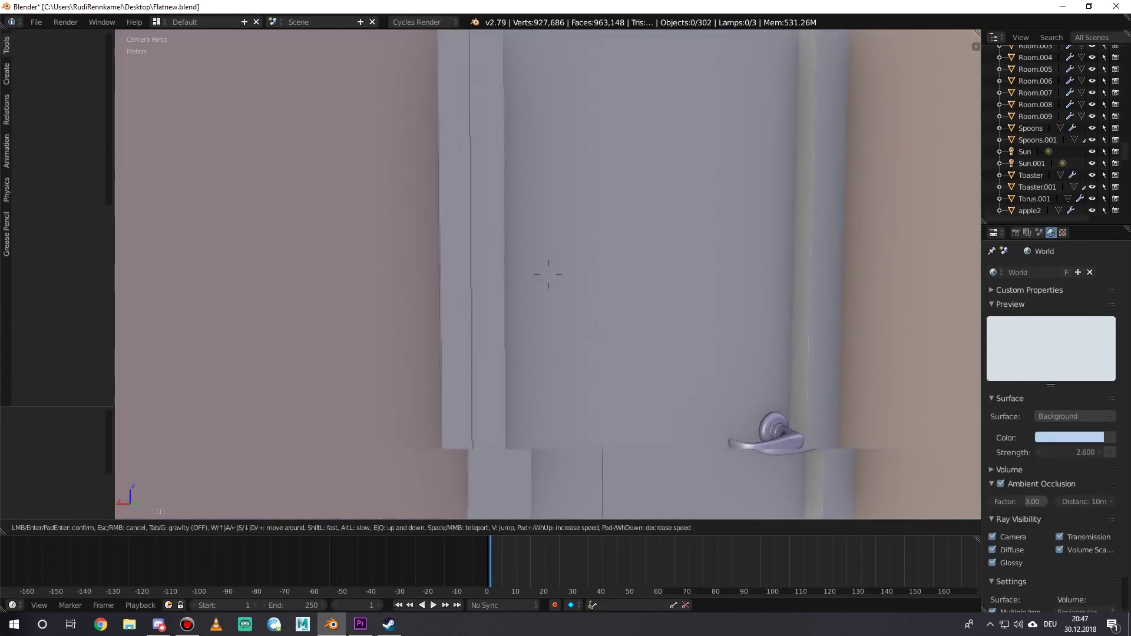
Walk the camera through the room with the blue-topped glass doors, looking at its adjoining balcony and sloped wall section
key("s")
key("w")
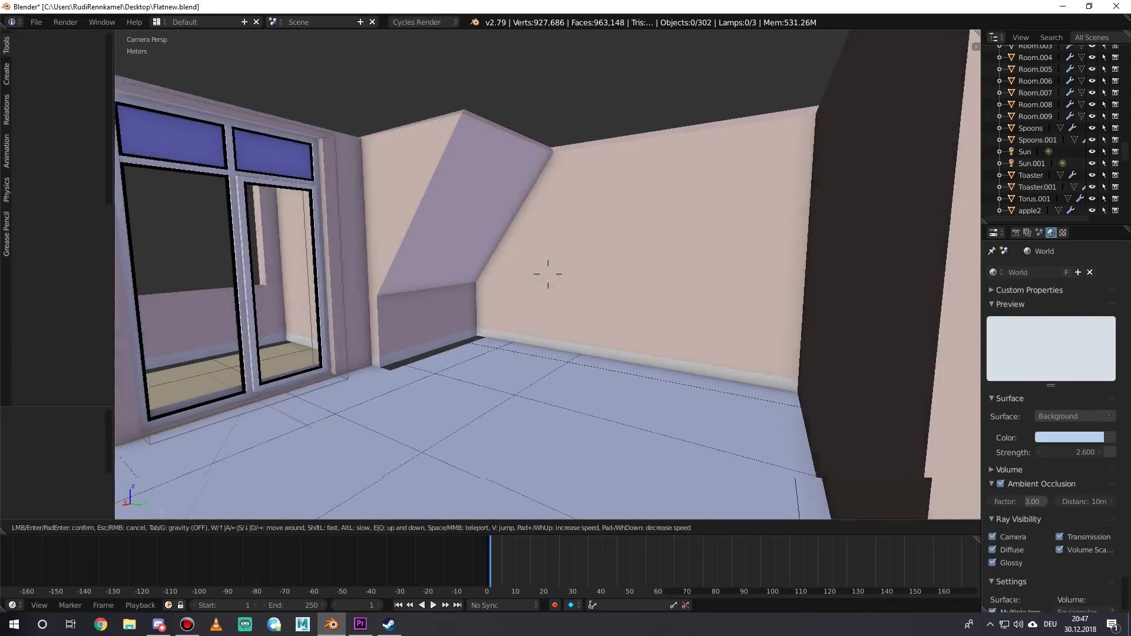
key("w")
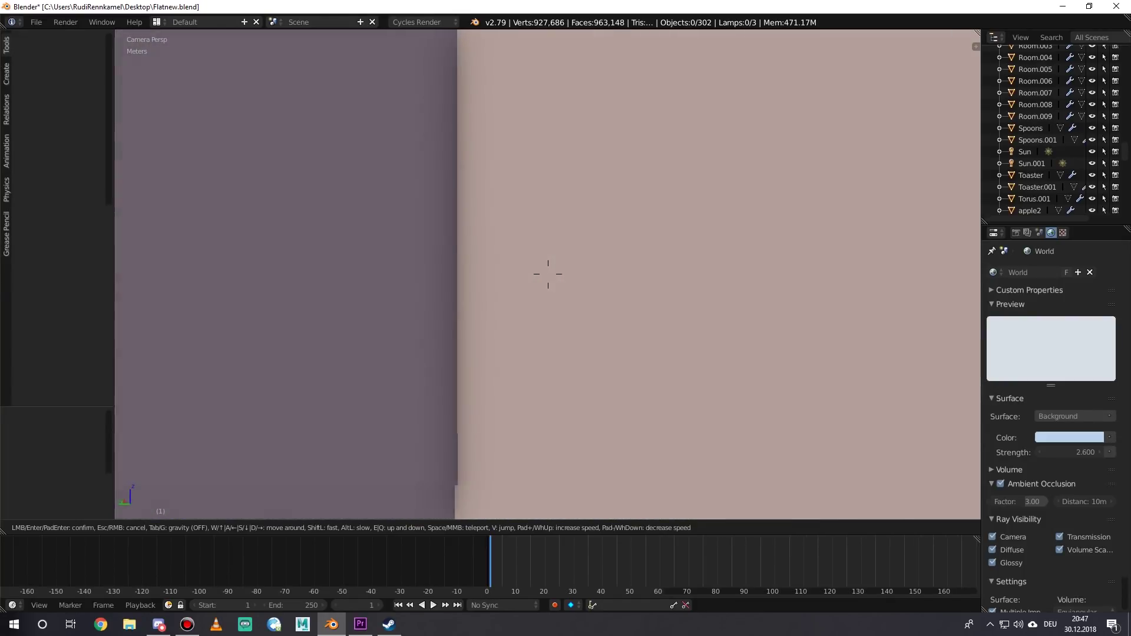
key("d")
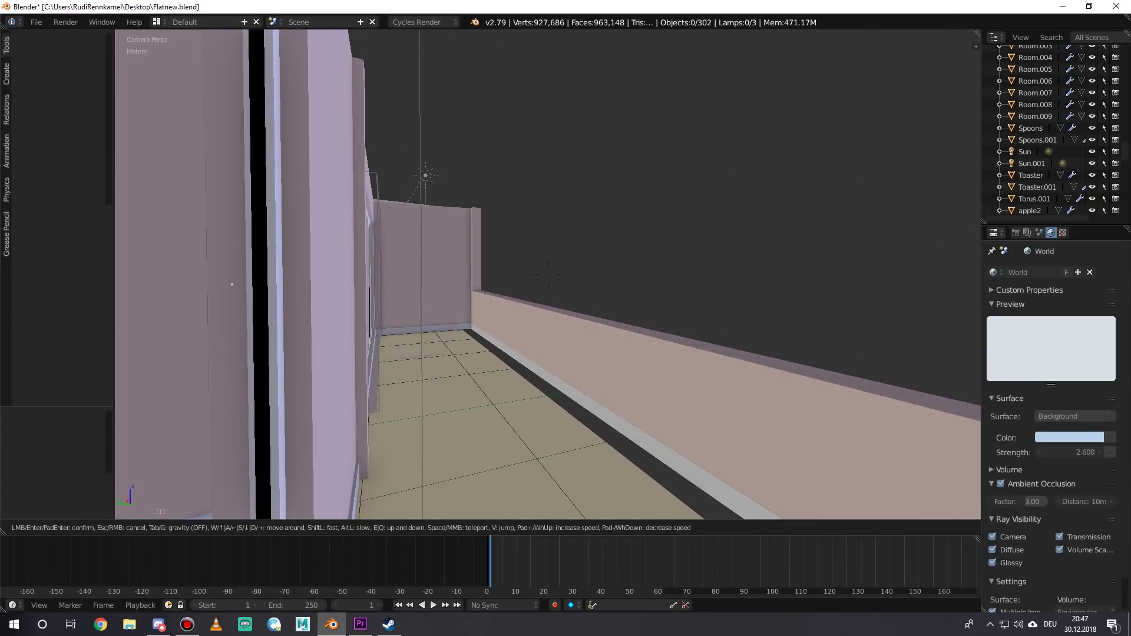
key("w")
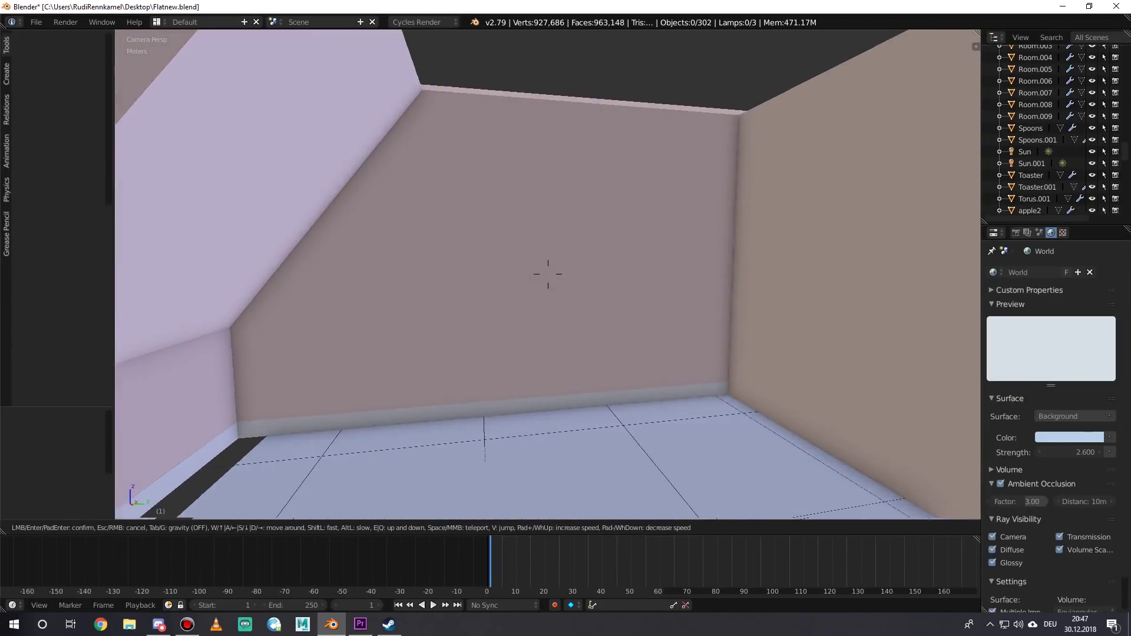
key("s")
key("w")
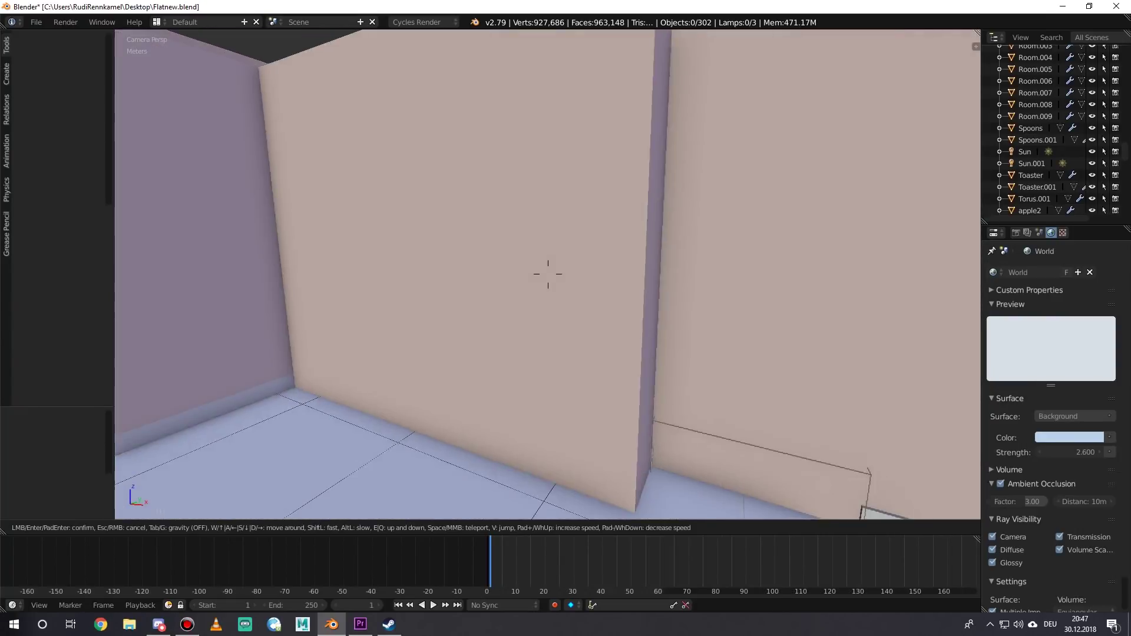
Walk the camera through the white door into the empty sloped-ceiling room and look at its low end wall and window
key("w")
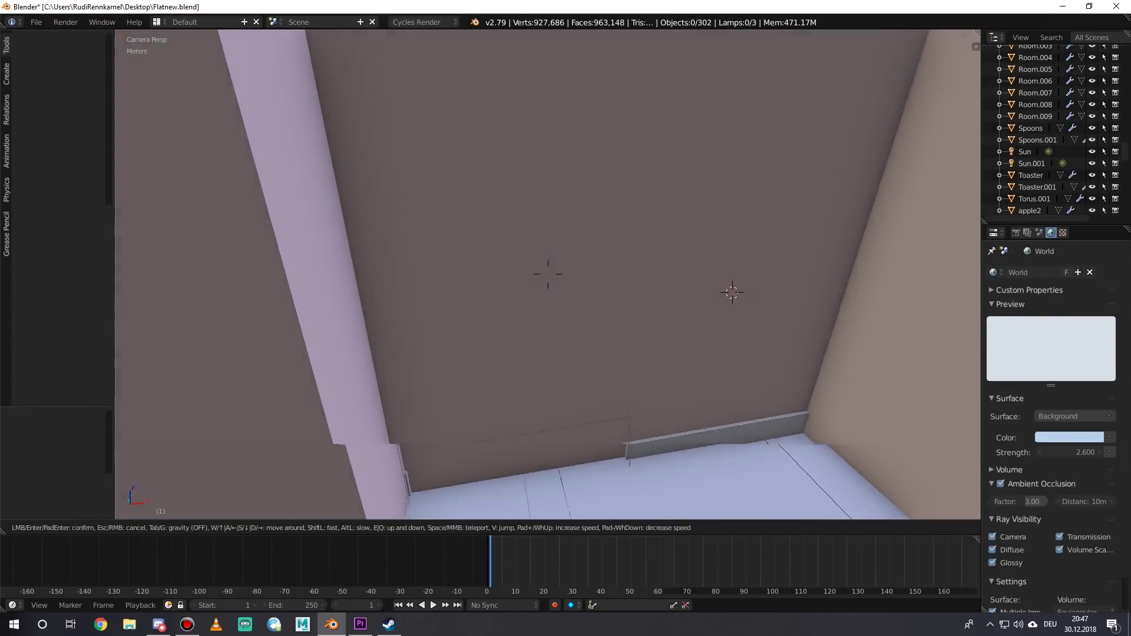
key("w")
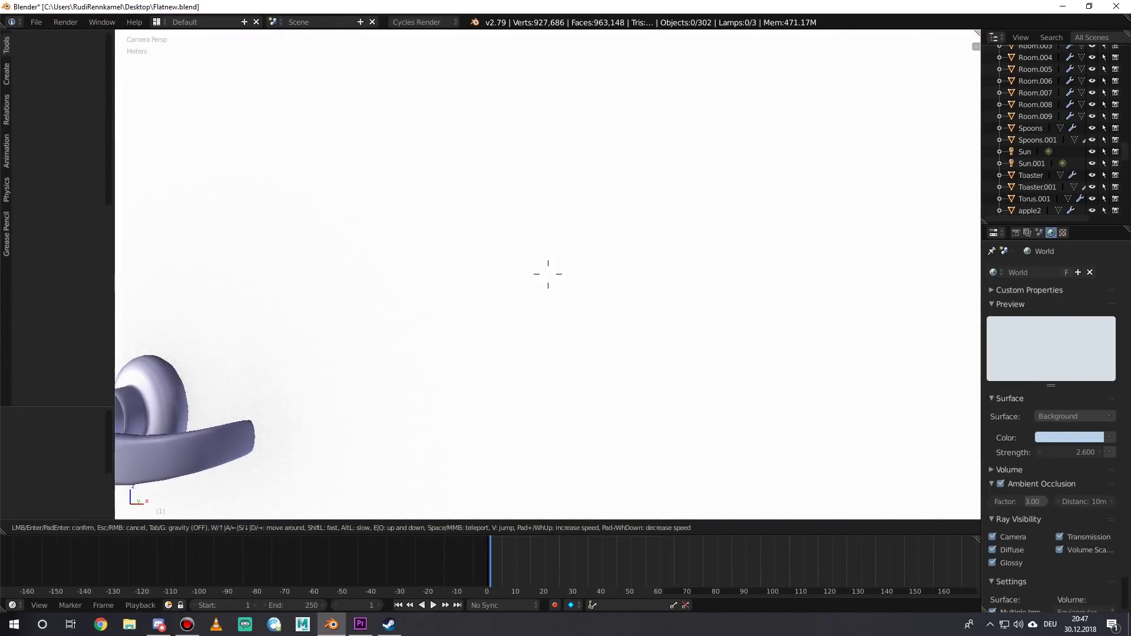
key("w")
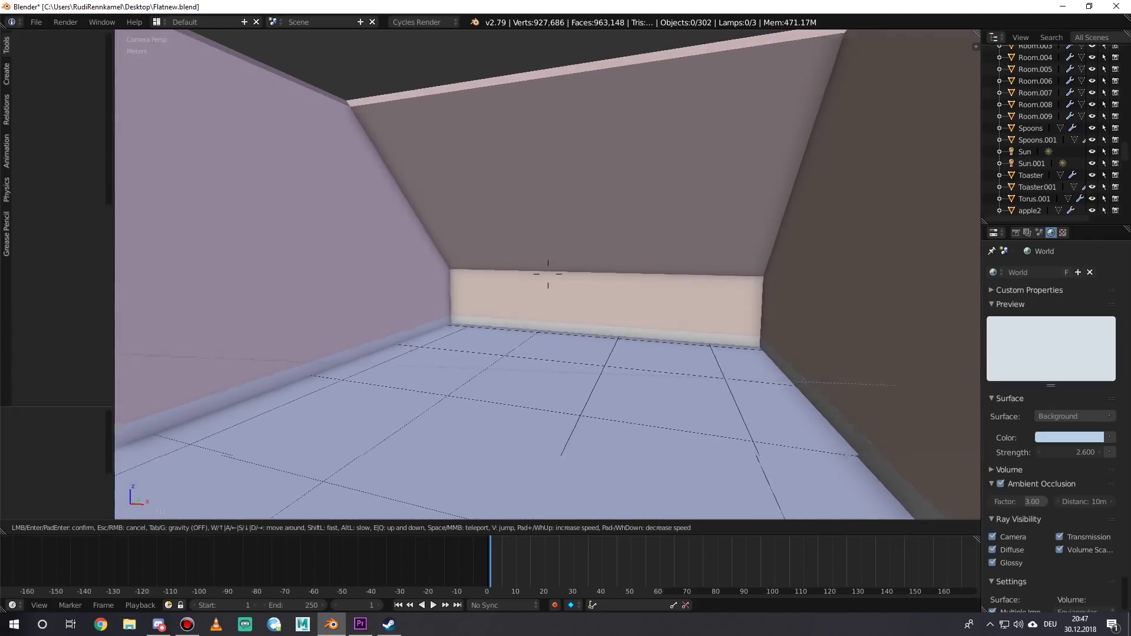
key("w")
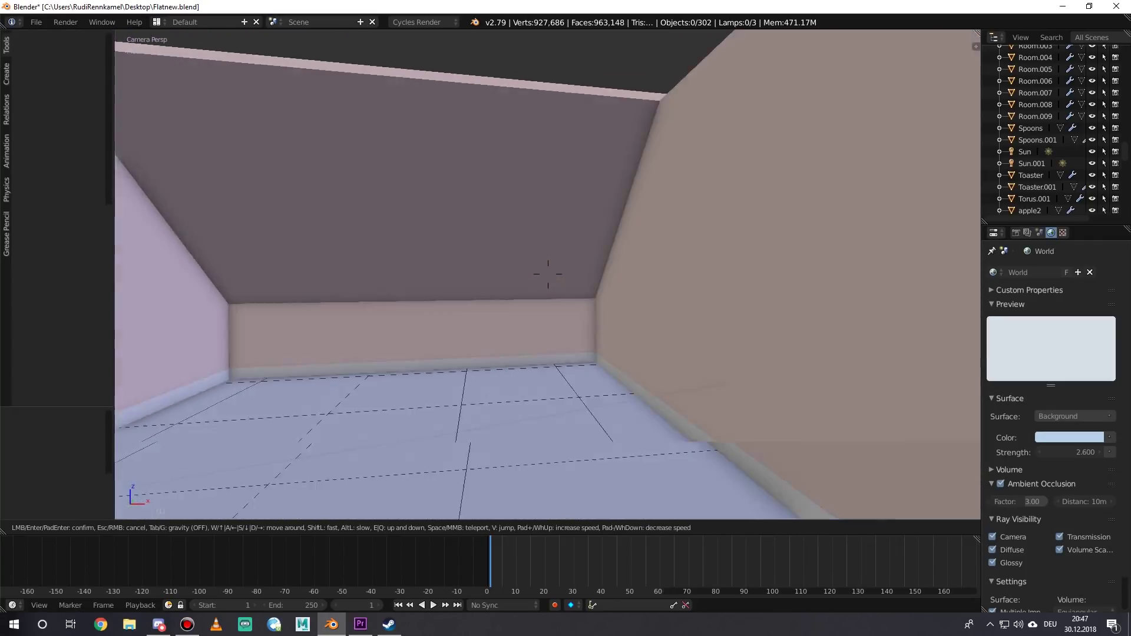
key("w")
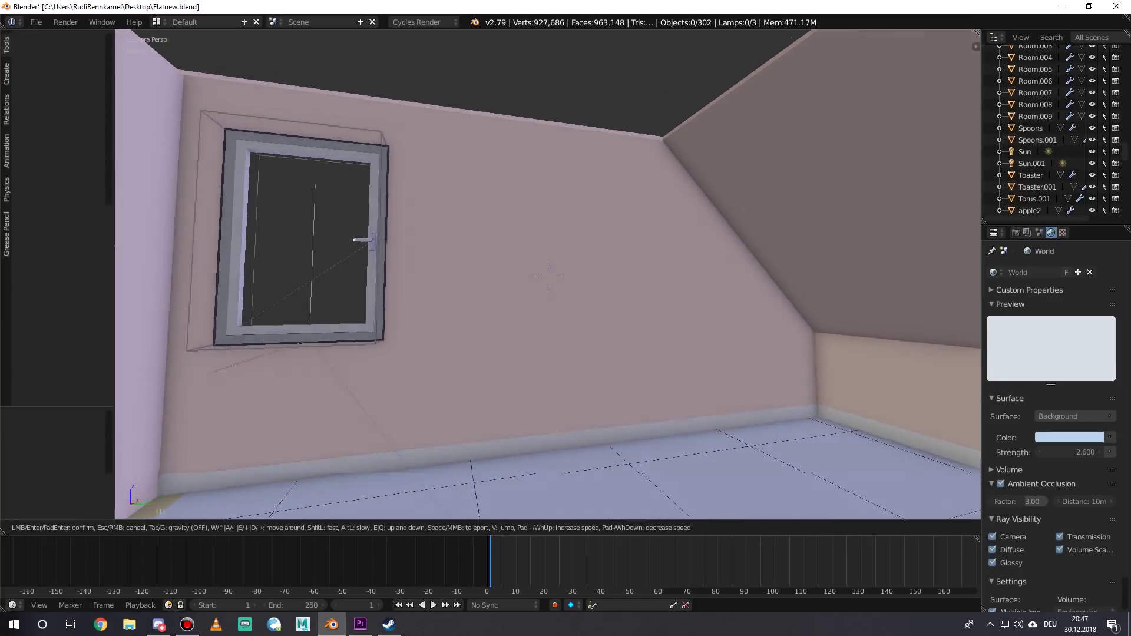
key("w")
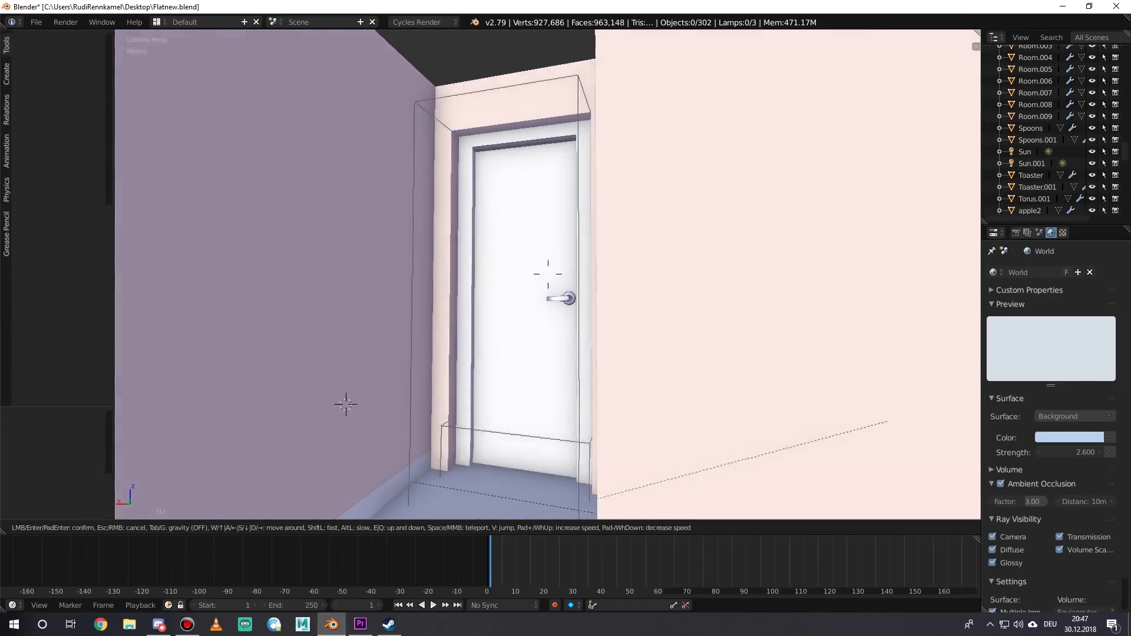
Walk the camera through the next white door, past the blue-paned window, and look around the small beige-floored room
key("w")
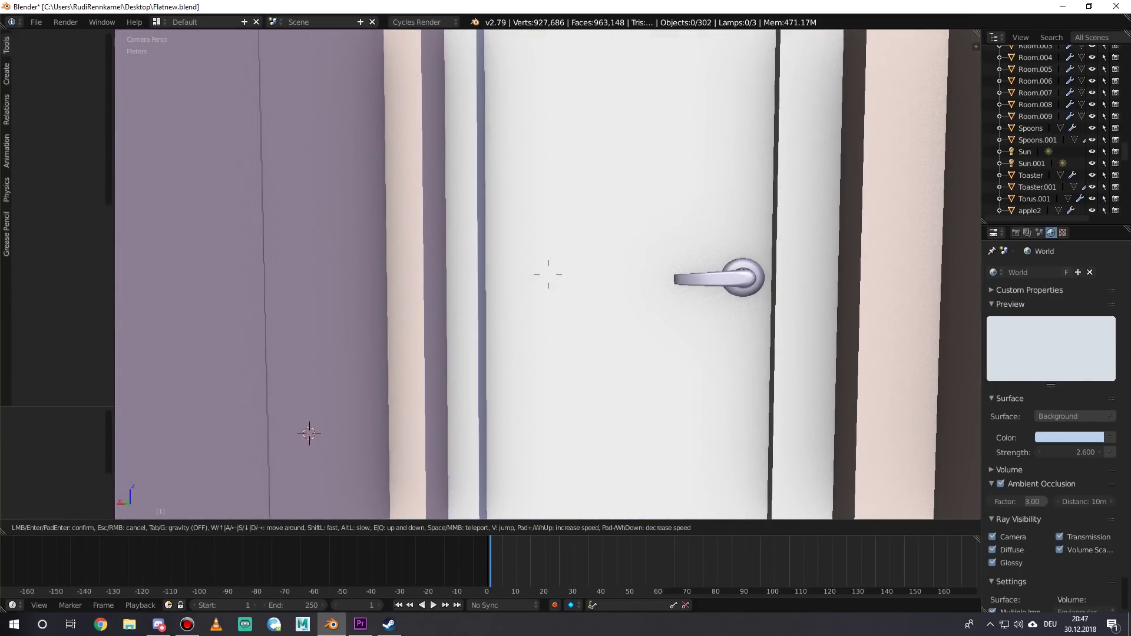
key("w")
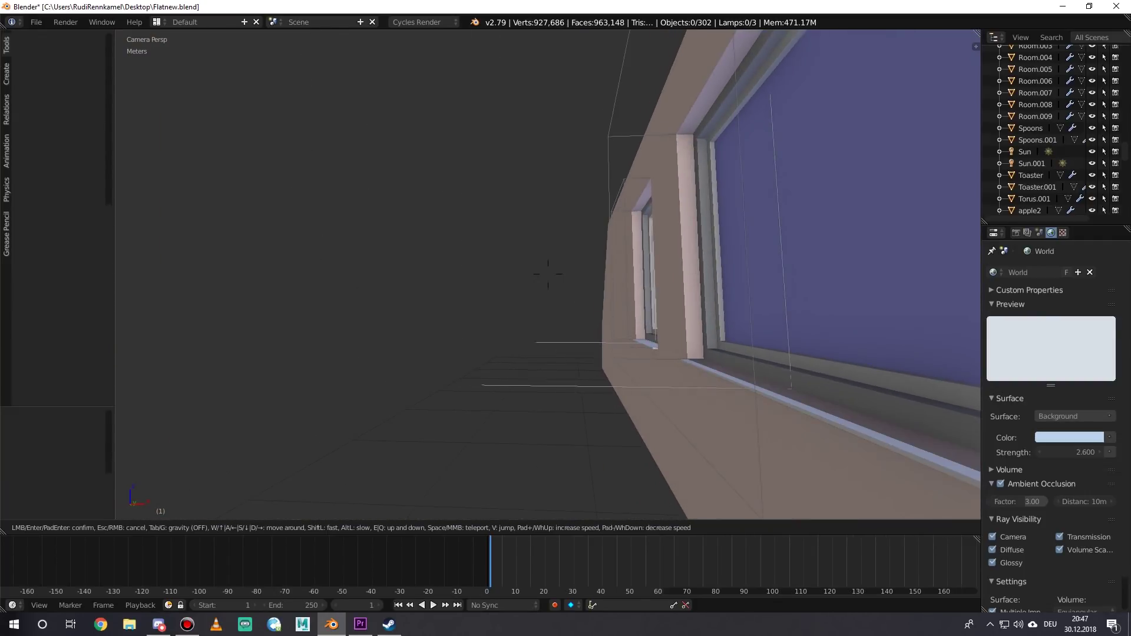
key("s")
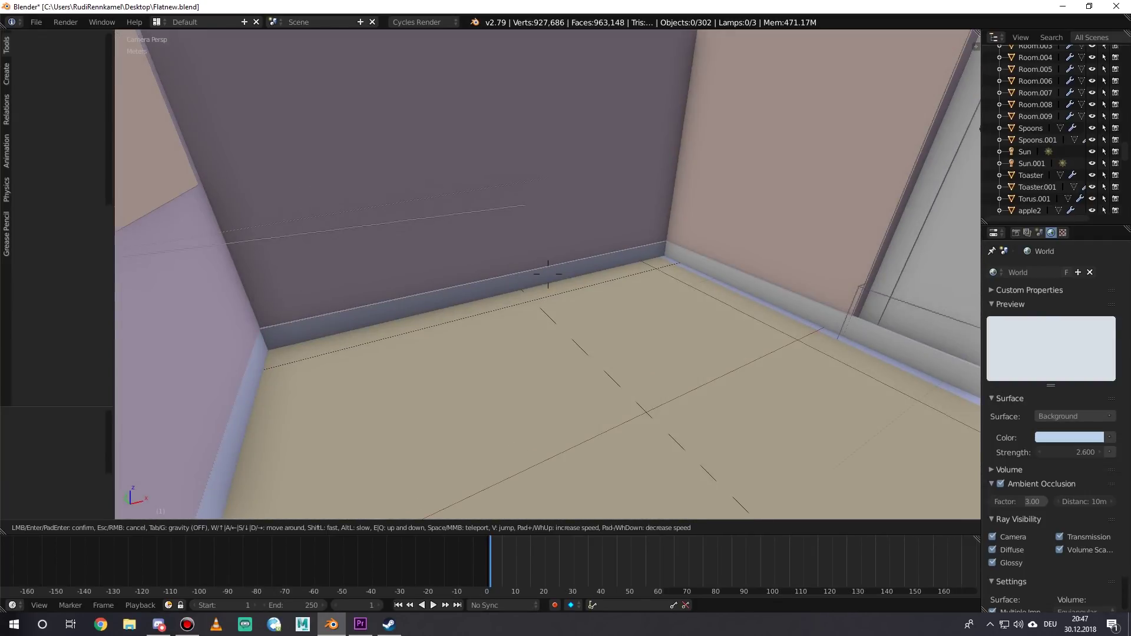
key("w")
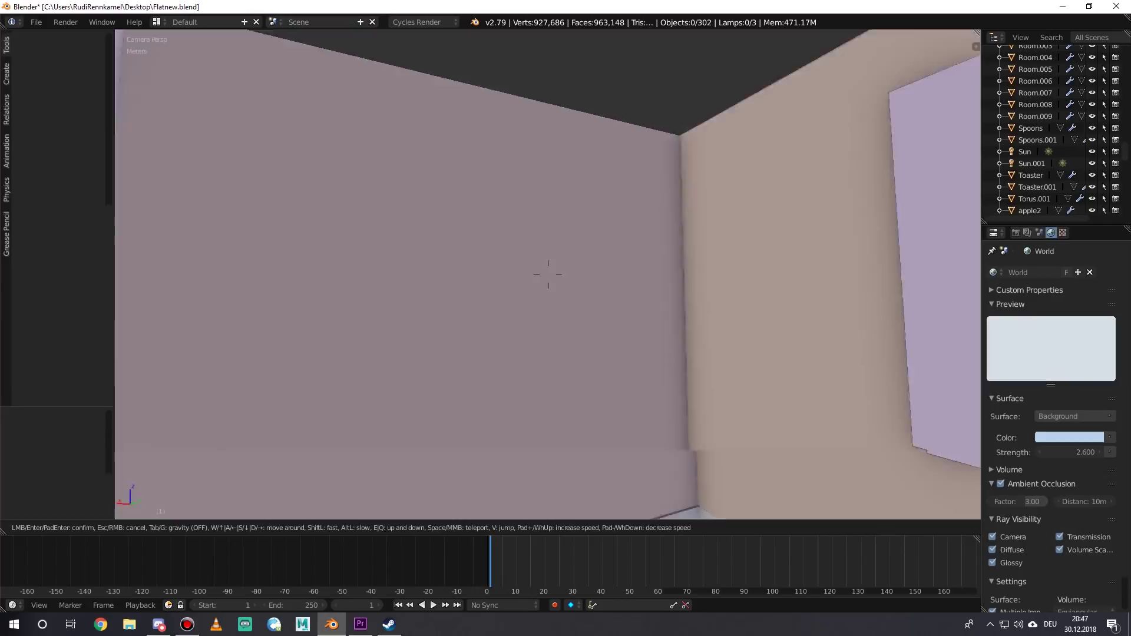
key("s")
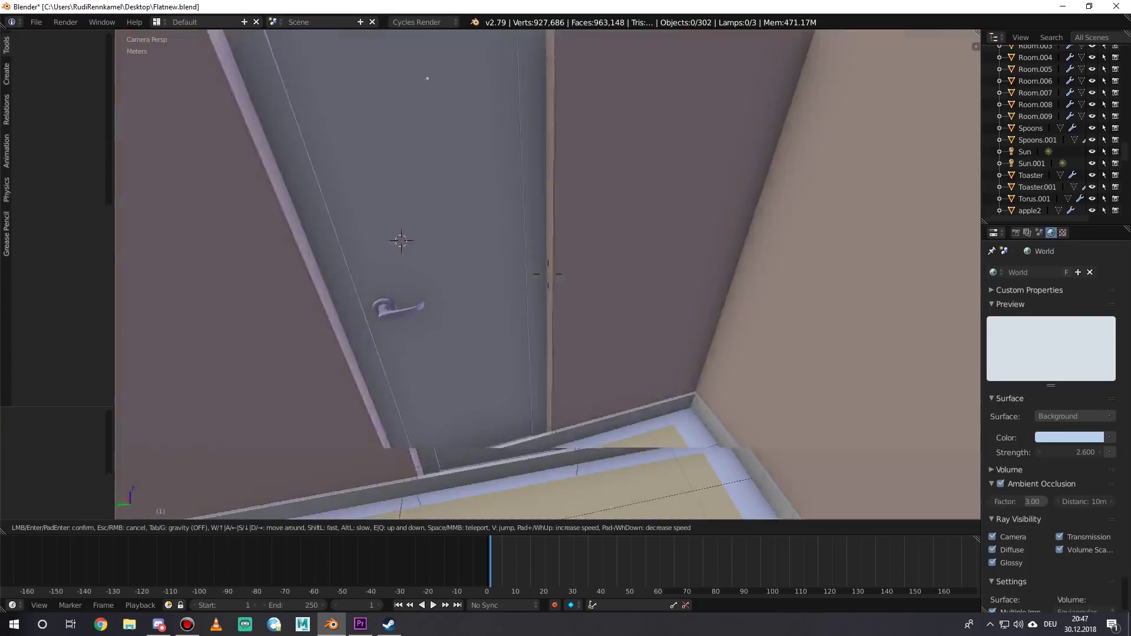
key("w")
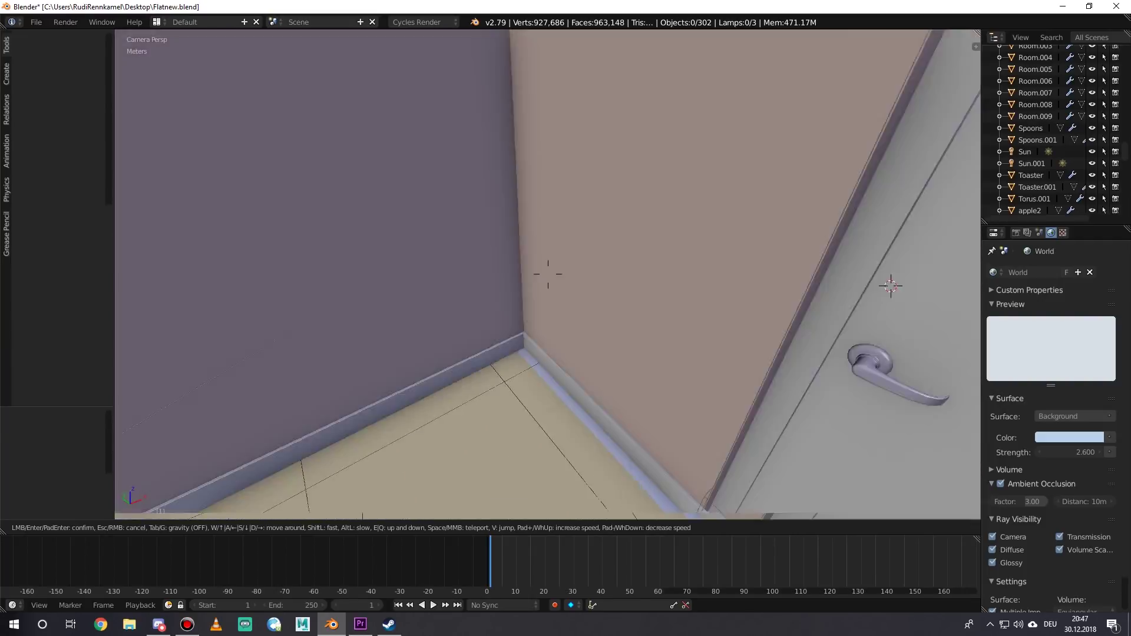
Walk the camera back into the hallway and look at the doors and corners around it
key("w")
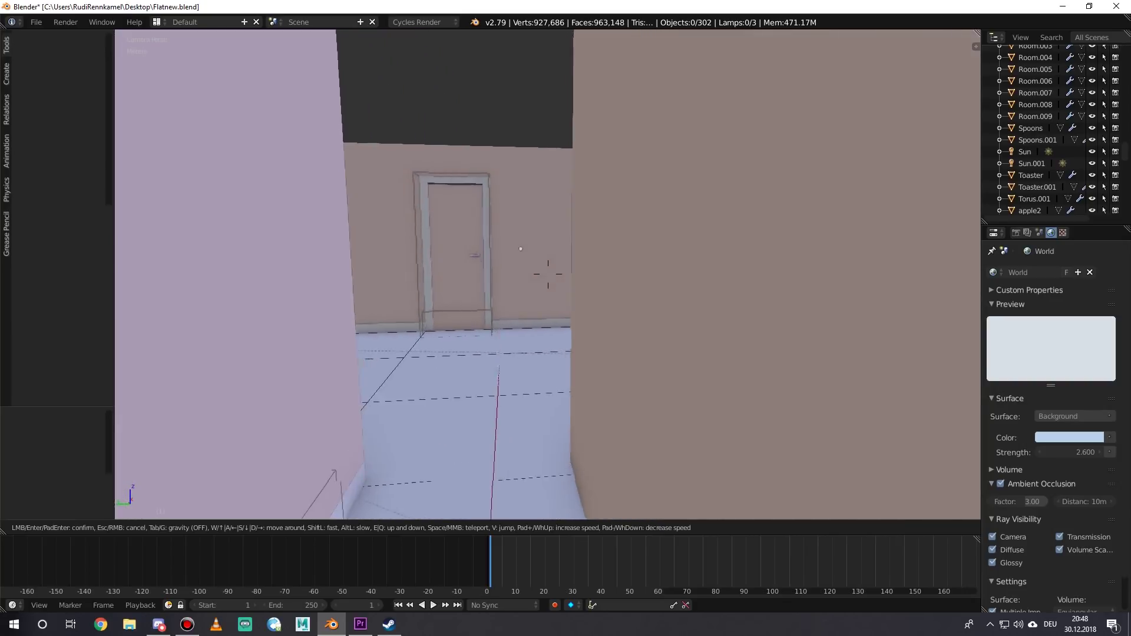
key("w")
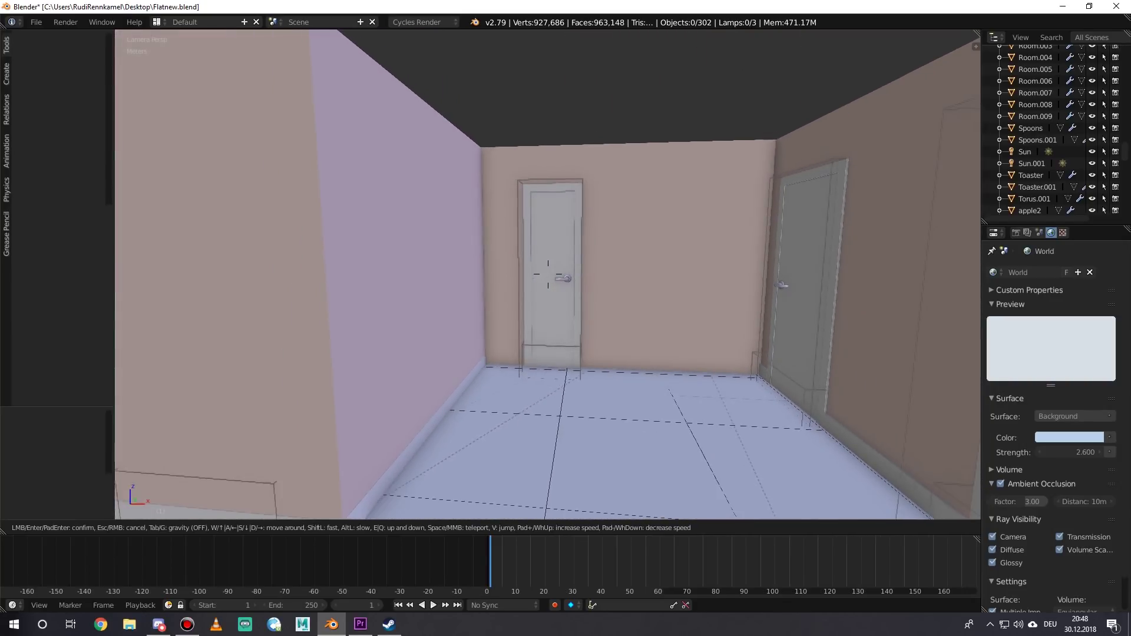
key("w")
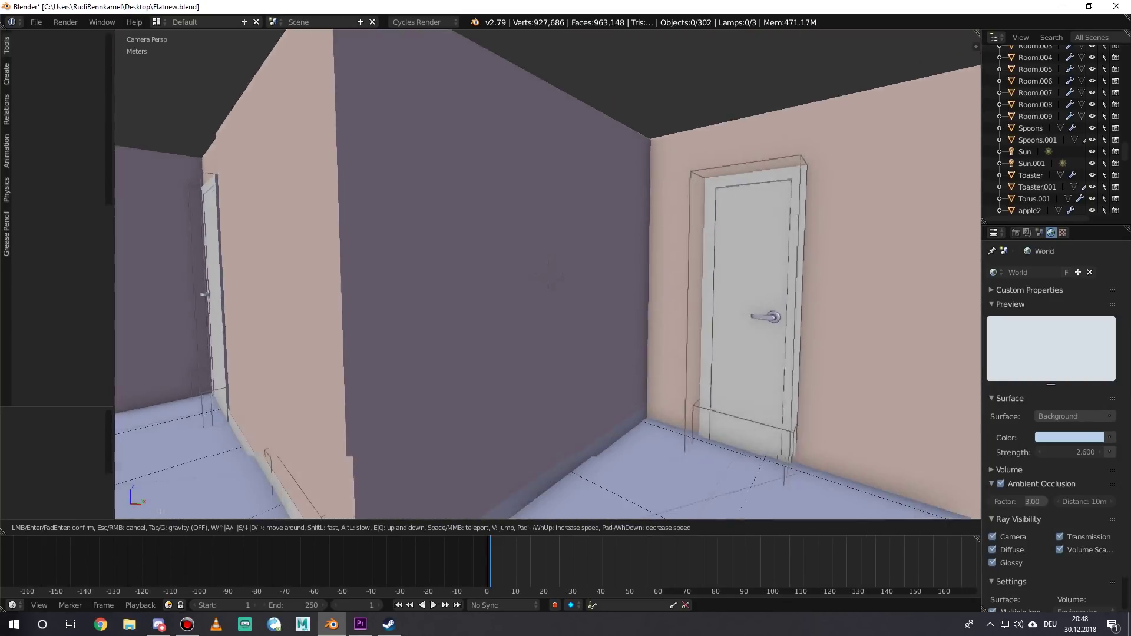
key("w")
key("s")
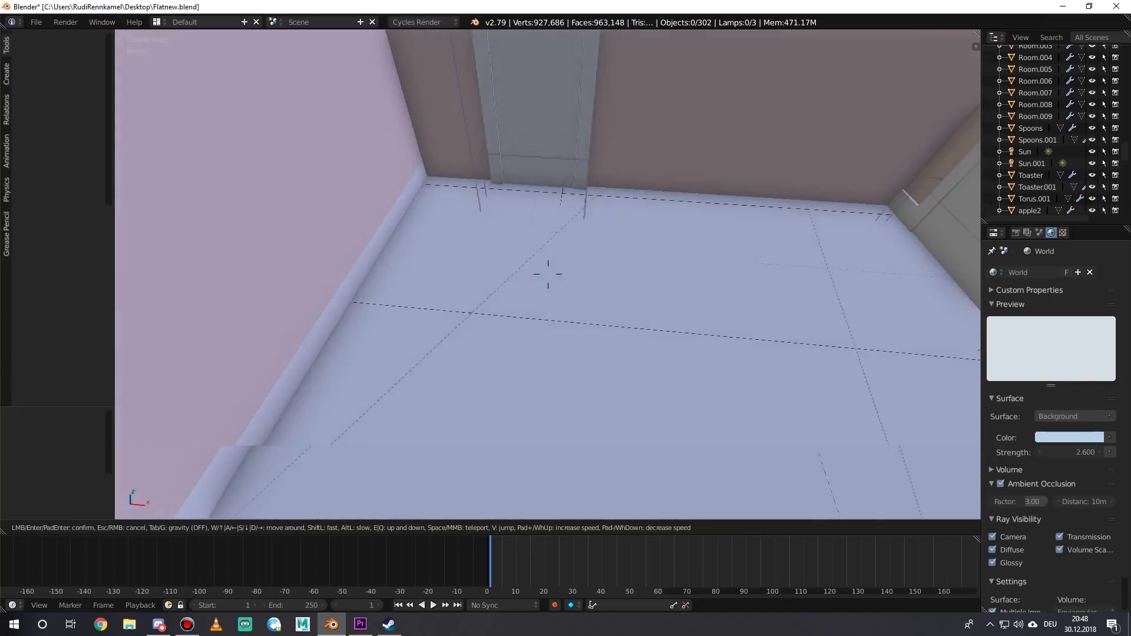
key("w")
Raise the camera above the walls to view the living room, its balcony doors and the kitchen from overhead
key("e")
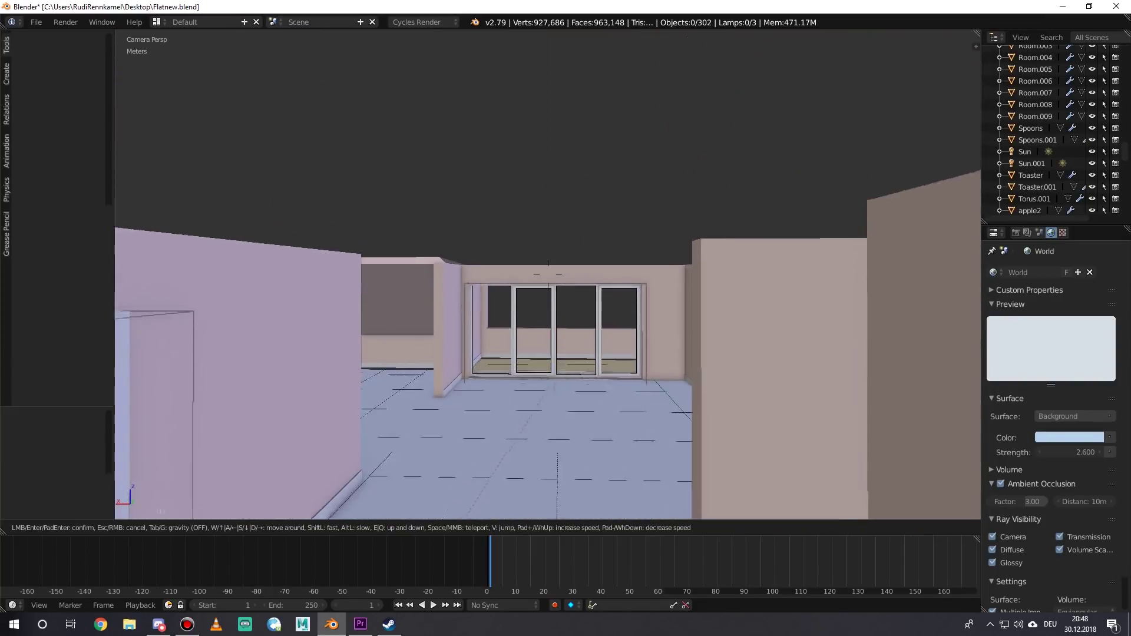
key("e")
key("e")
key("a")
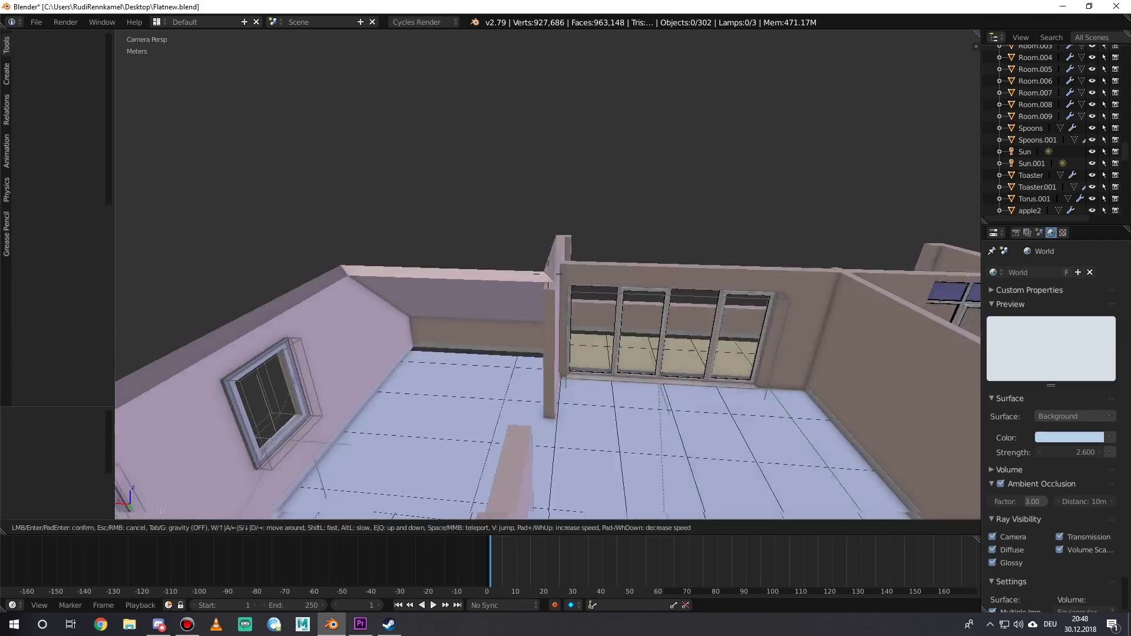
key("e")
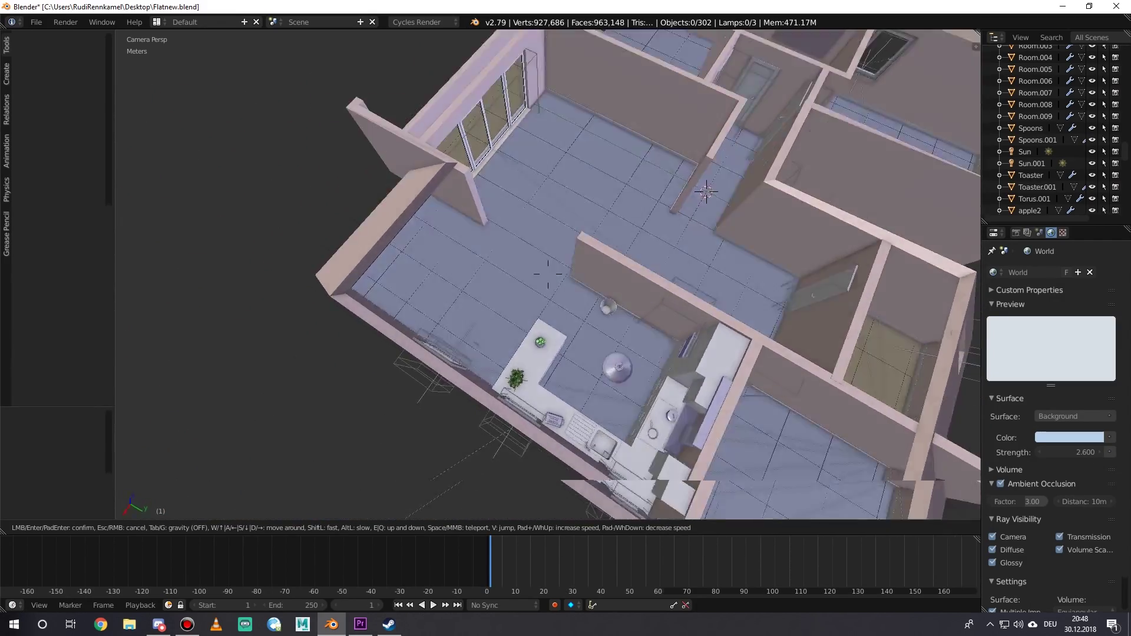
Circle the camera high above the flat to examine the whole floor plan from different angles
key("w")
key("s")
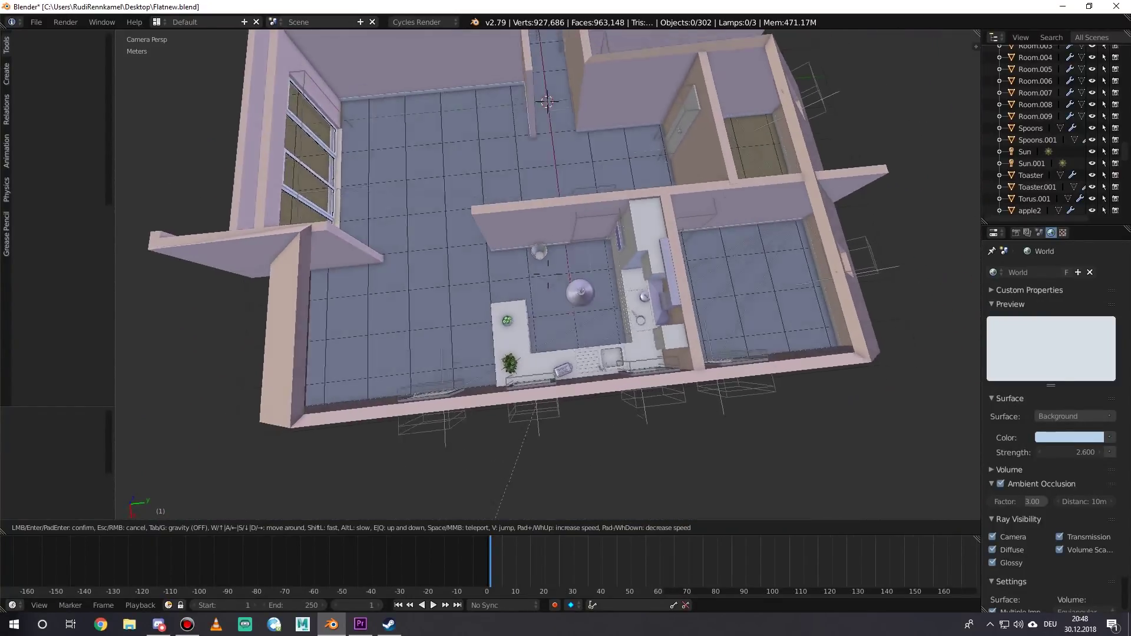
key("w")
key("s")
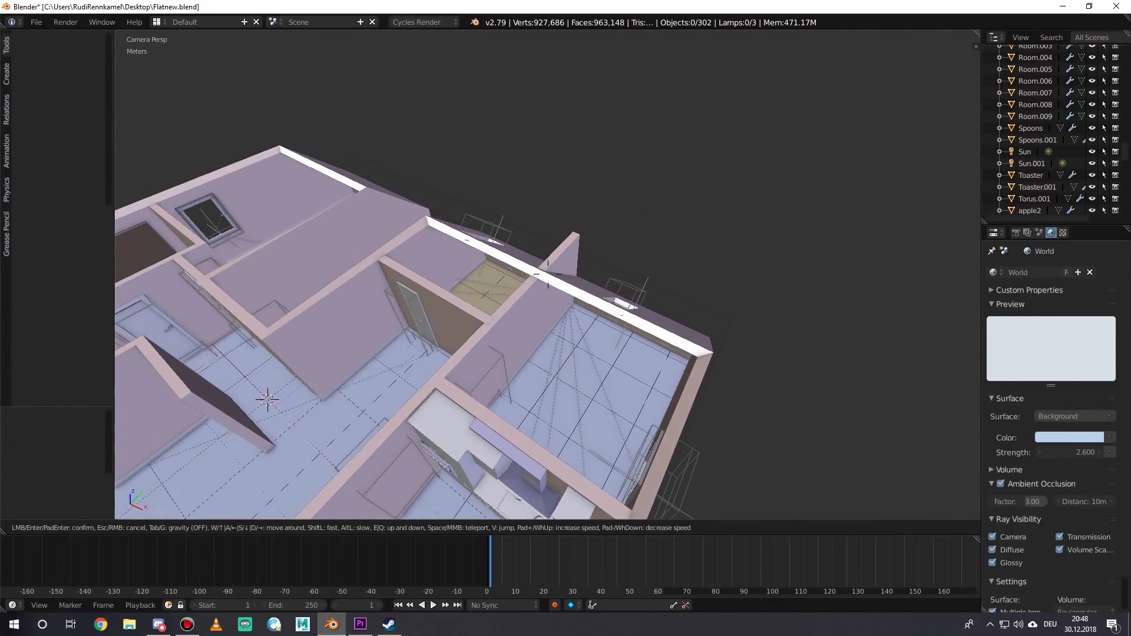
key("s")
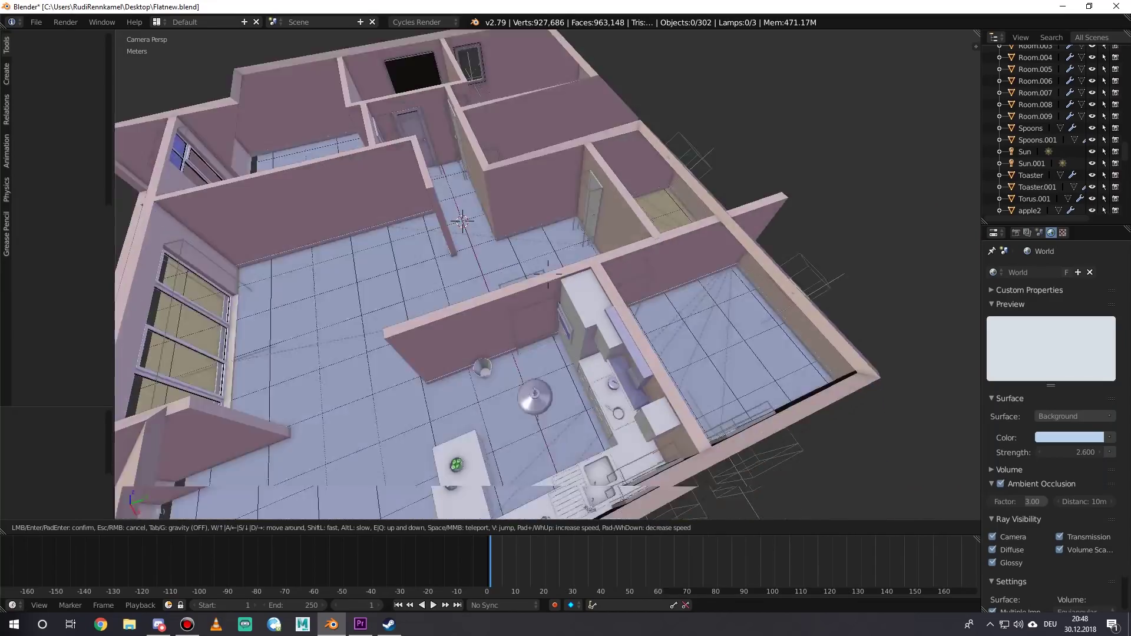
key("a")
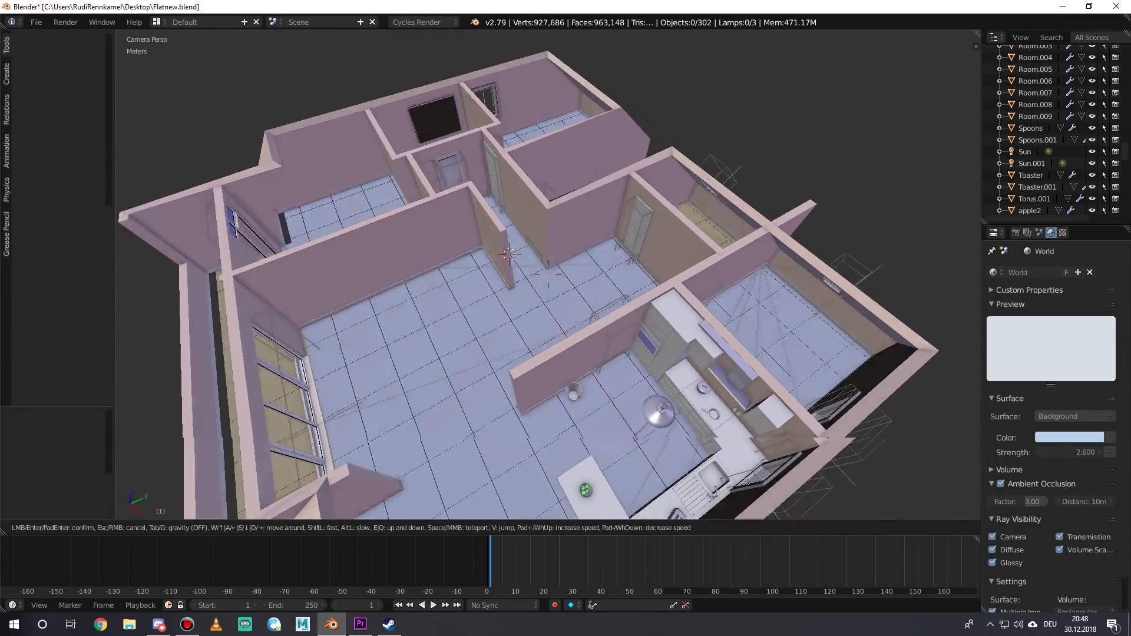
Fly the camera lower over the living room and partition wall to examine the kitchen and the hallway entrance
key("w")
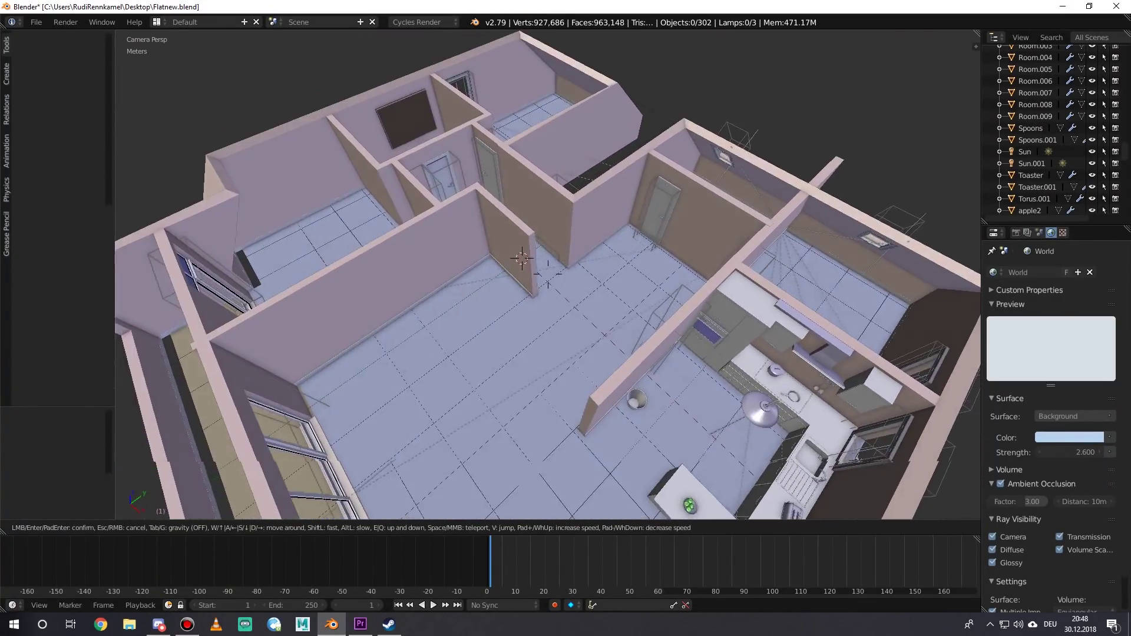
key("w")
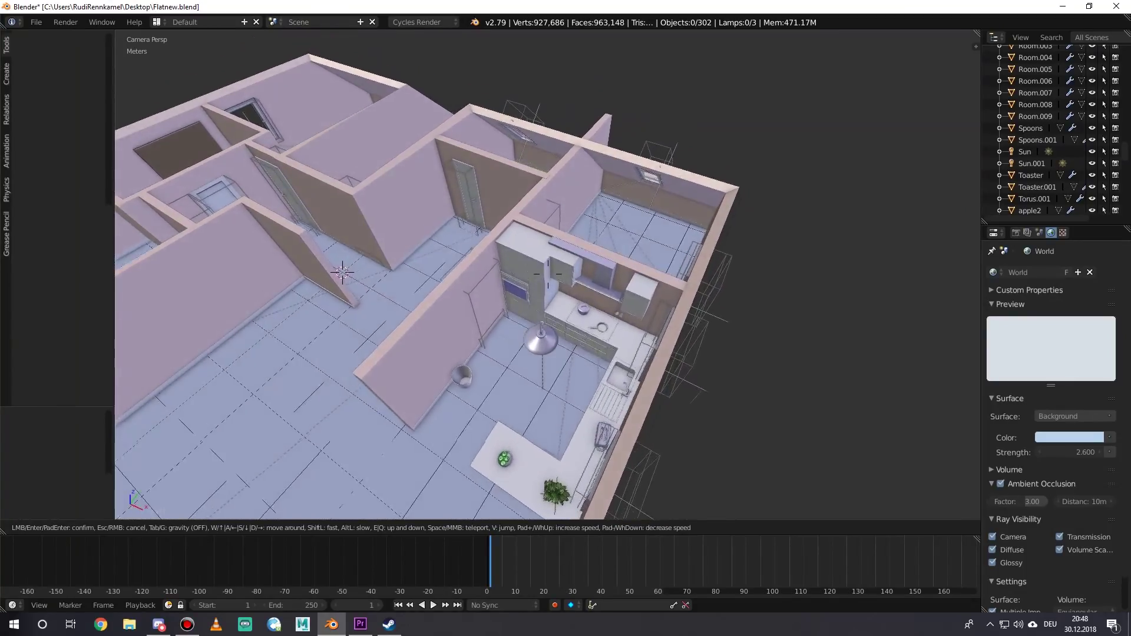
key("w")
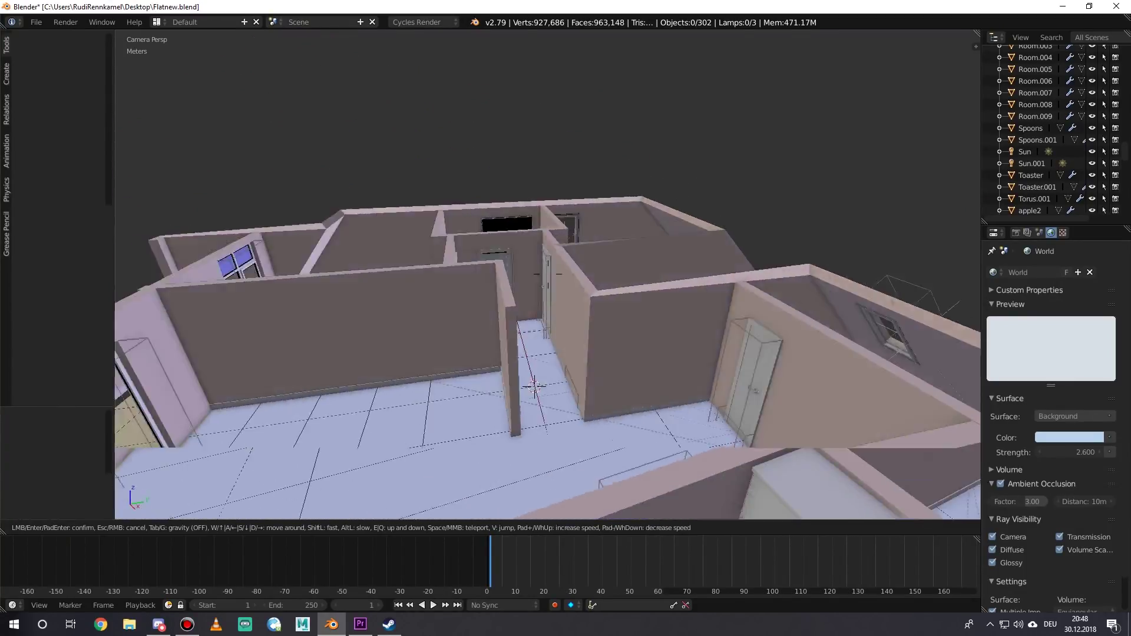
key("a")
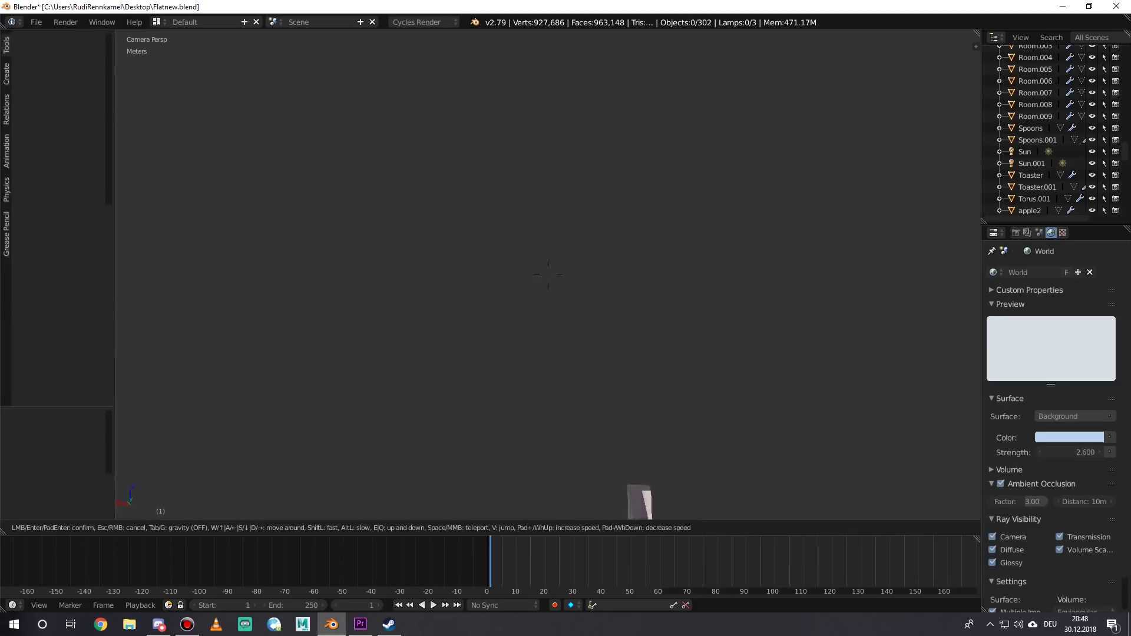
key("a")
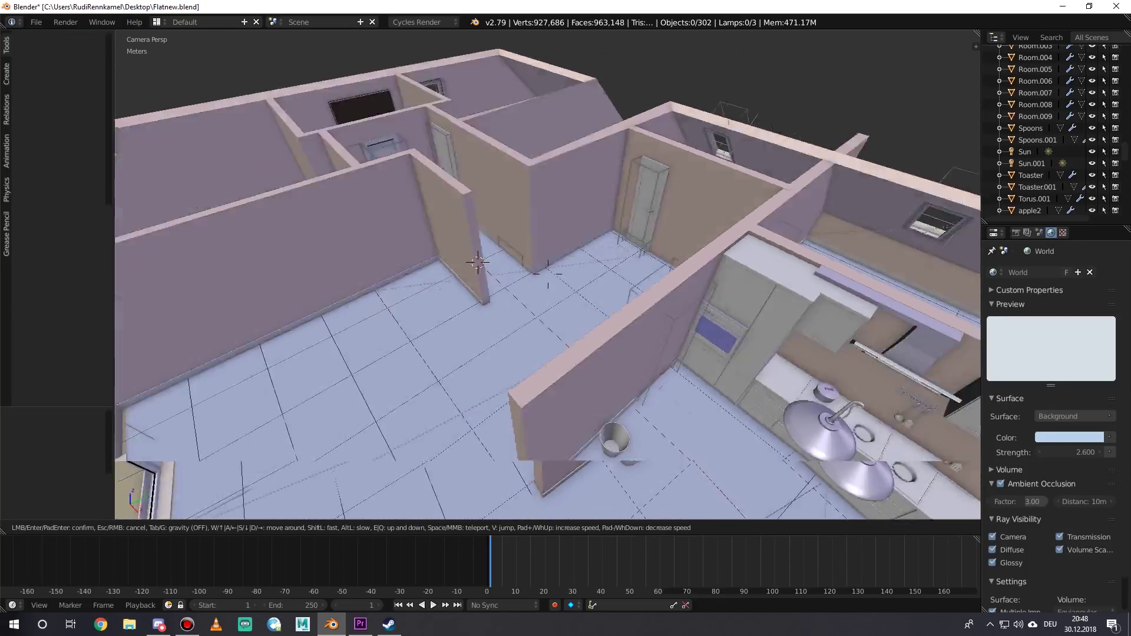
key("d")
key("a")
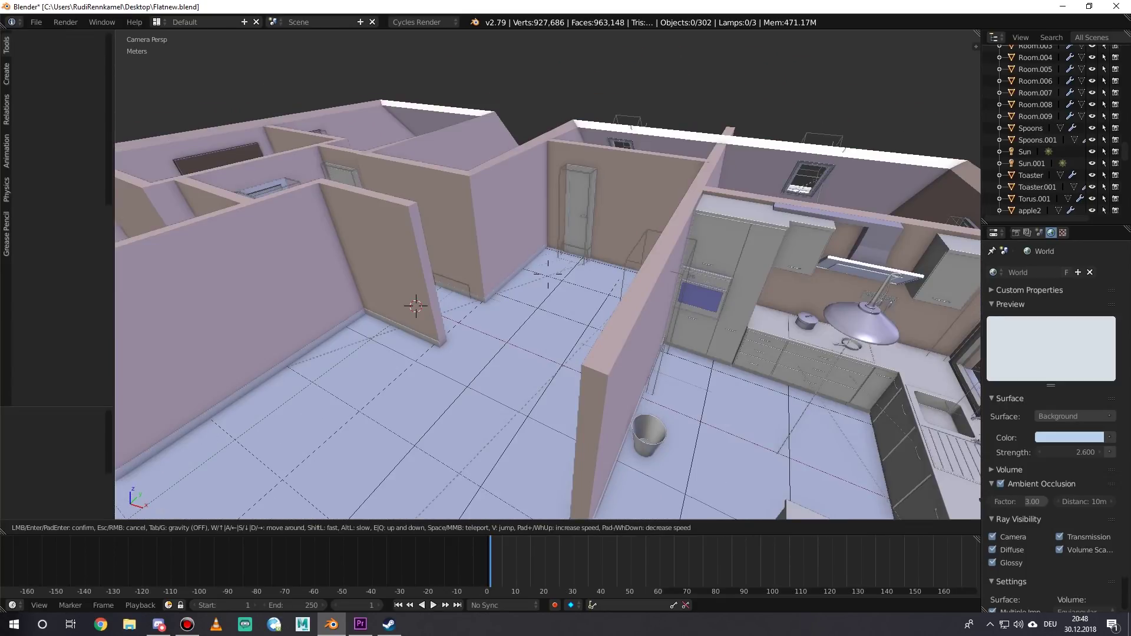
key("s")
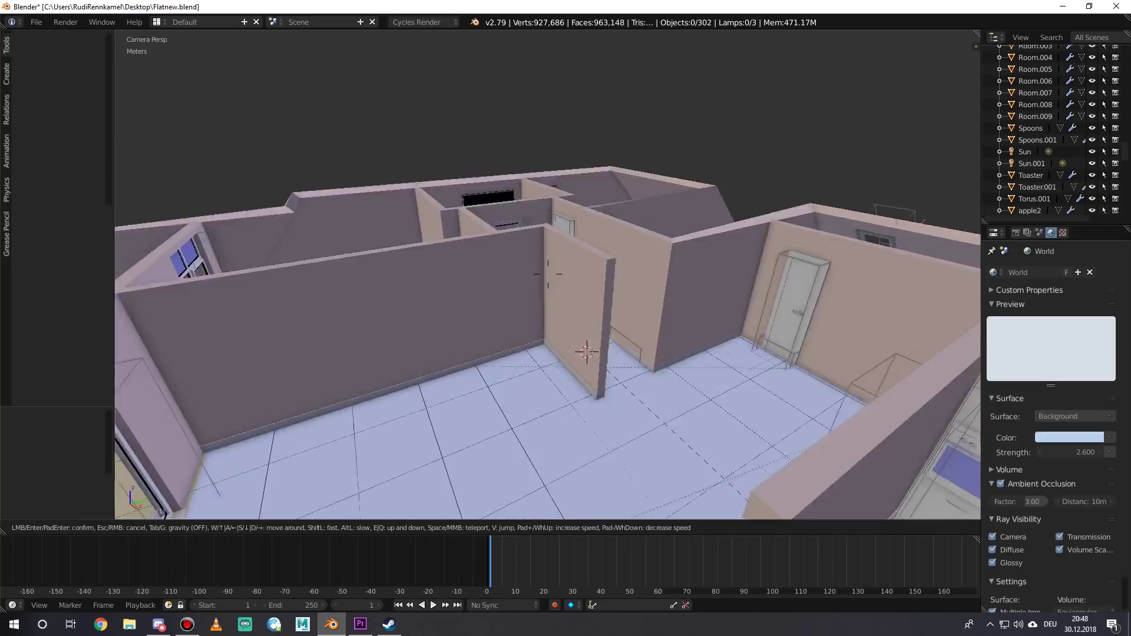
key("s")
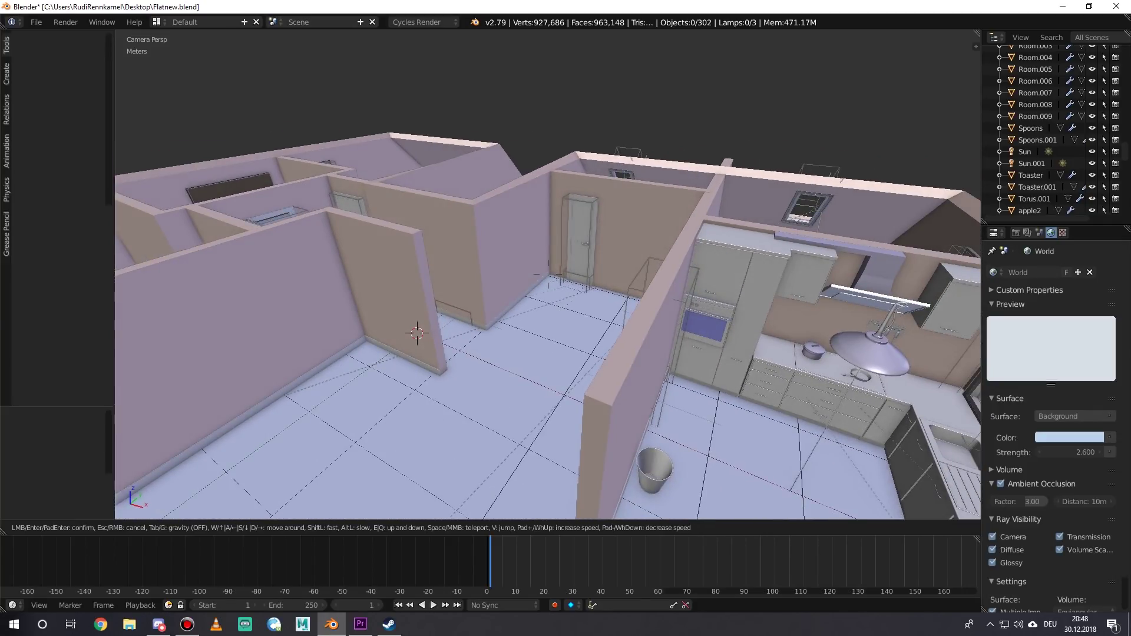
key("w")
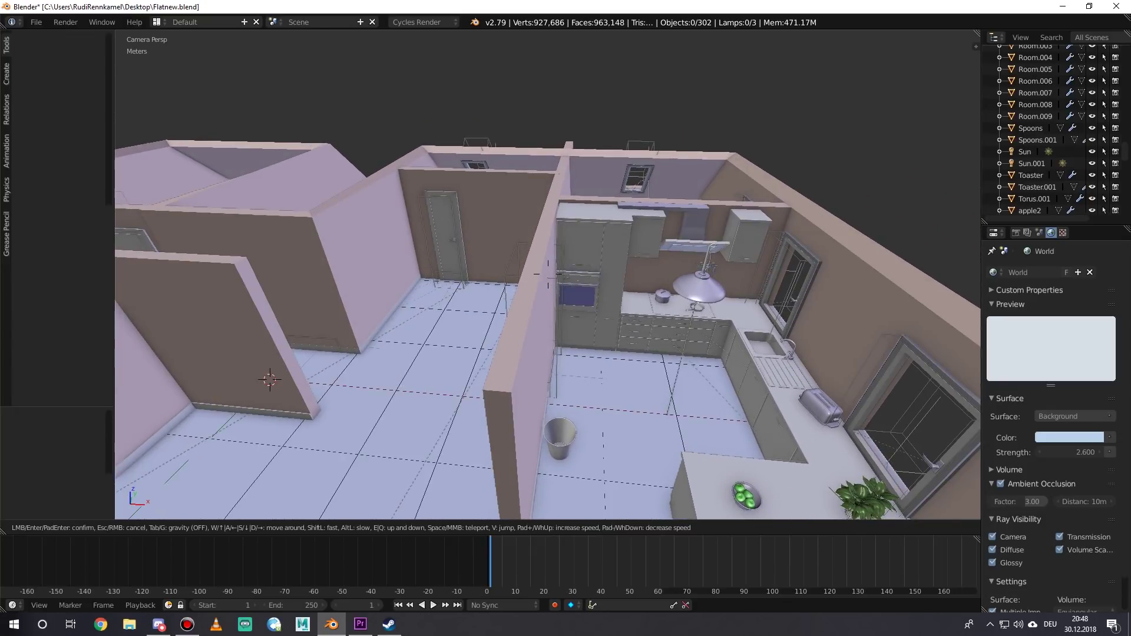
Turn the camera to the balcony's glass doors and fly over the walls towards the far hallway door
key("s")
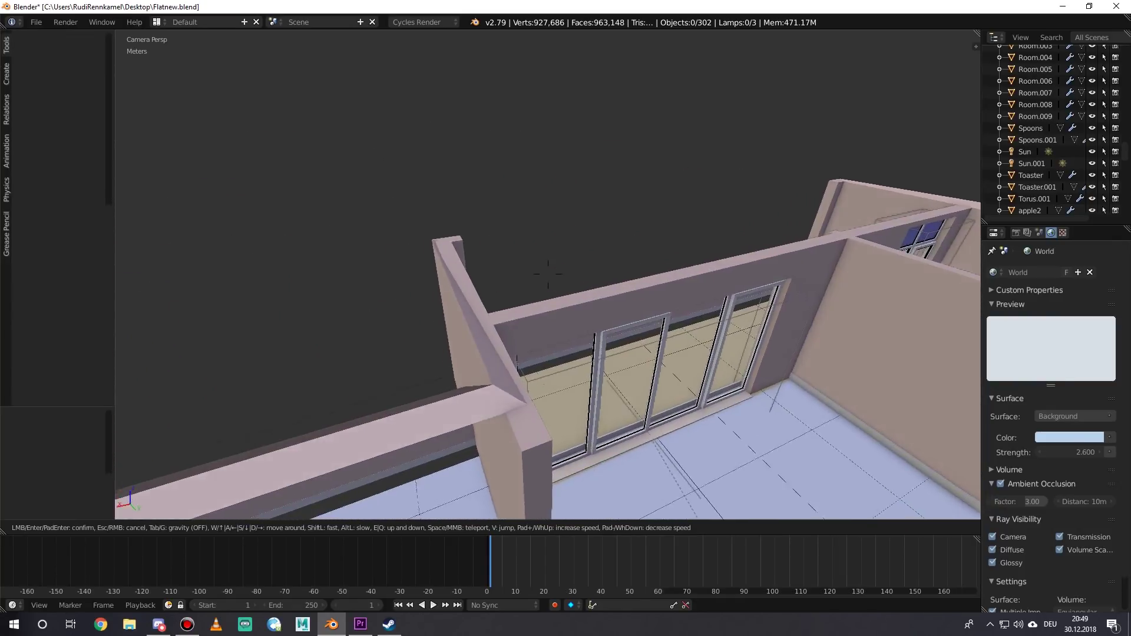
key("s")
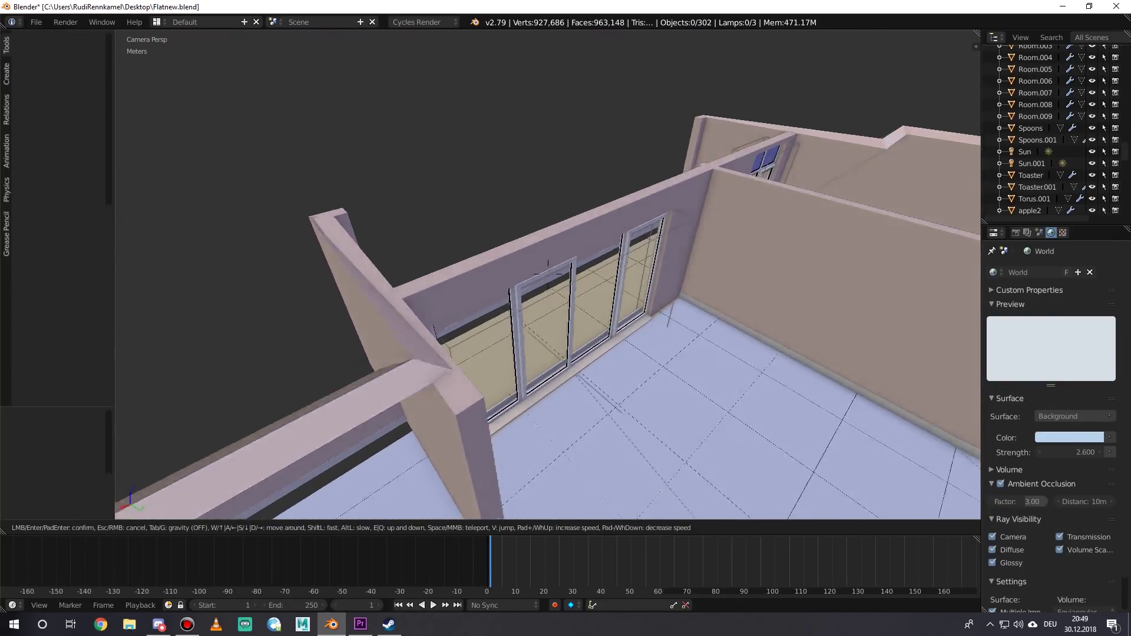
key("w")
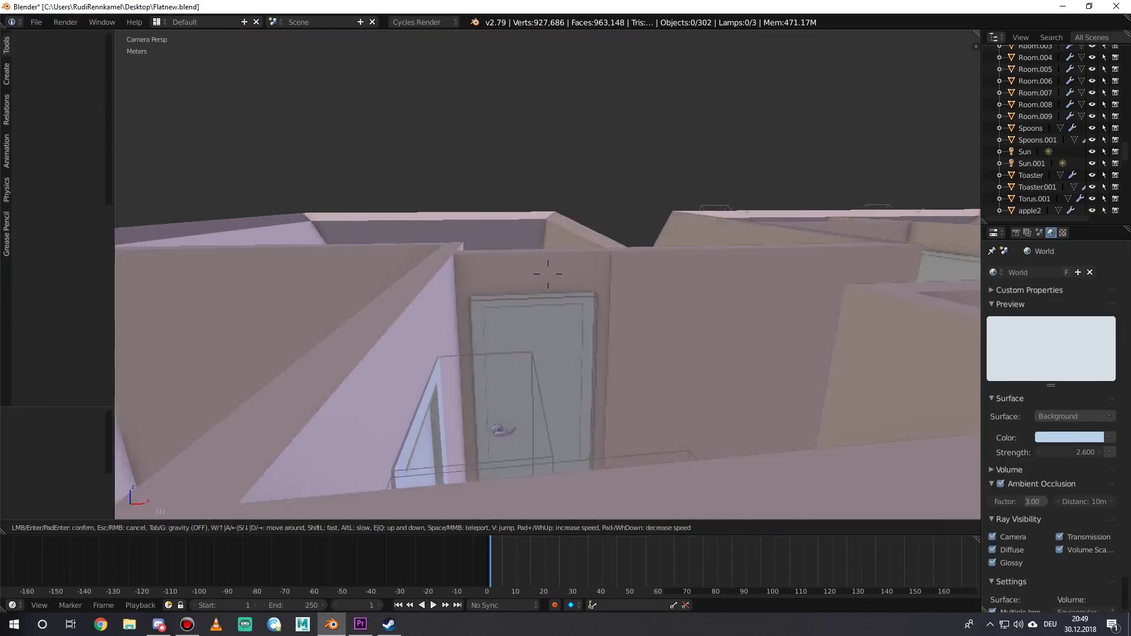
Fly over the walls and living room, then raise the camera to view the kitchen and hallway from overhead
key("w")
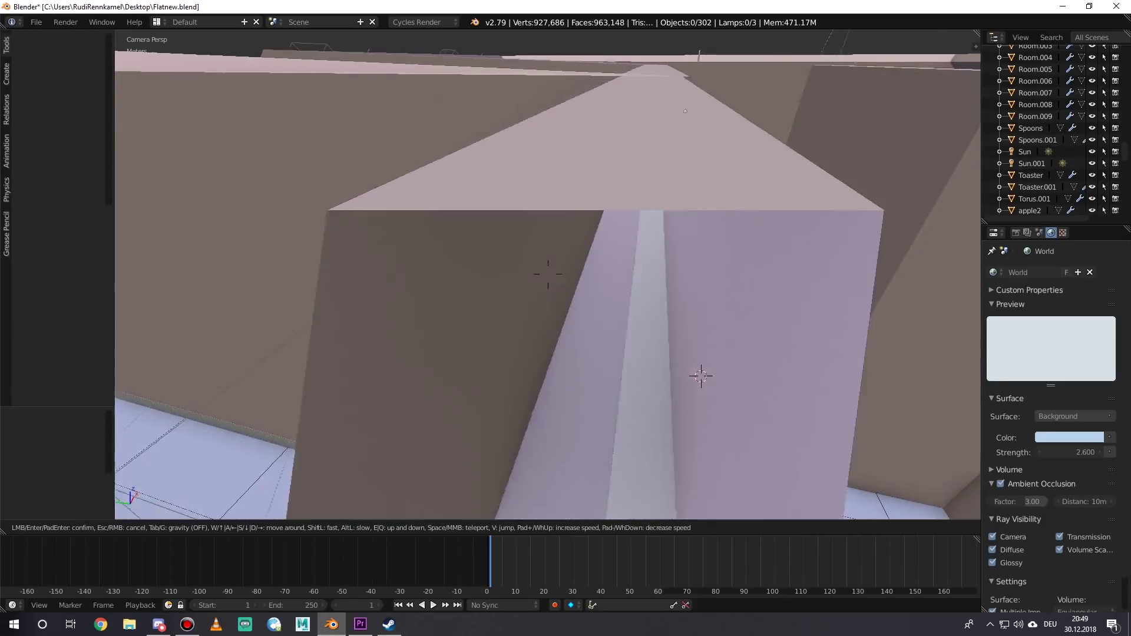
key("s")
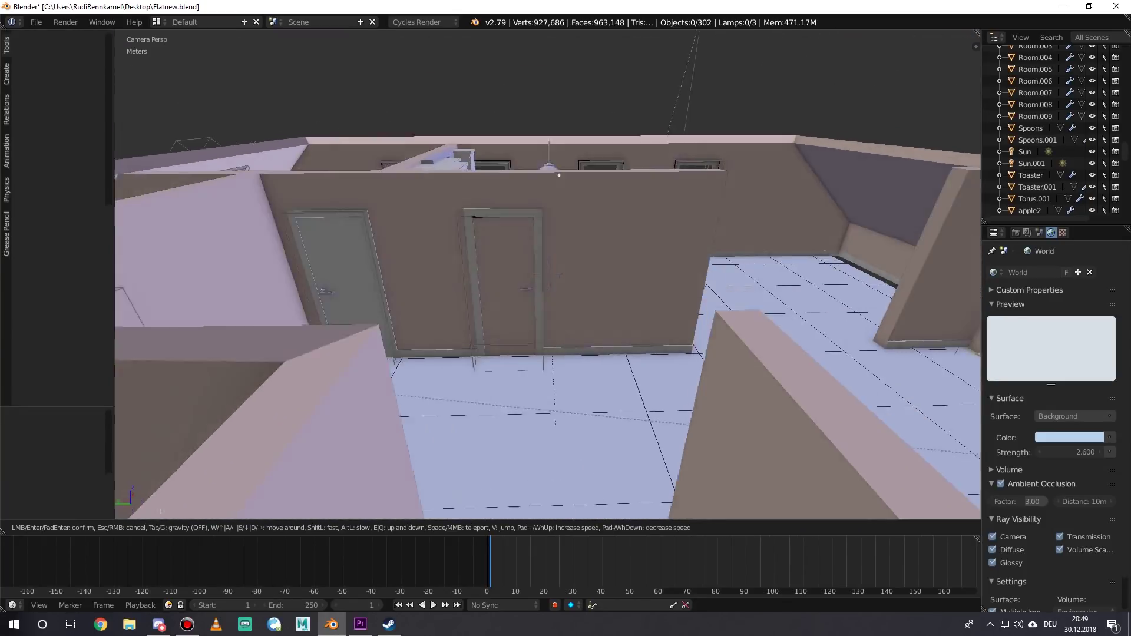
key("w")
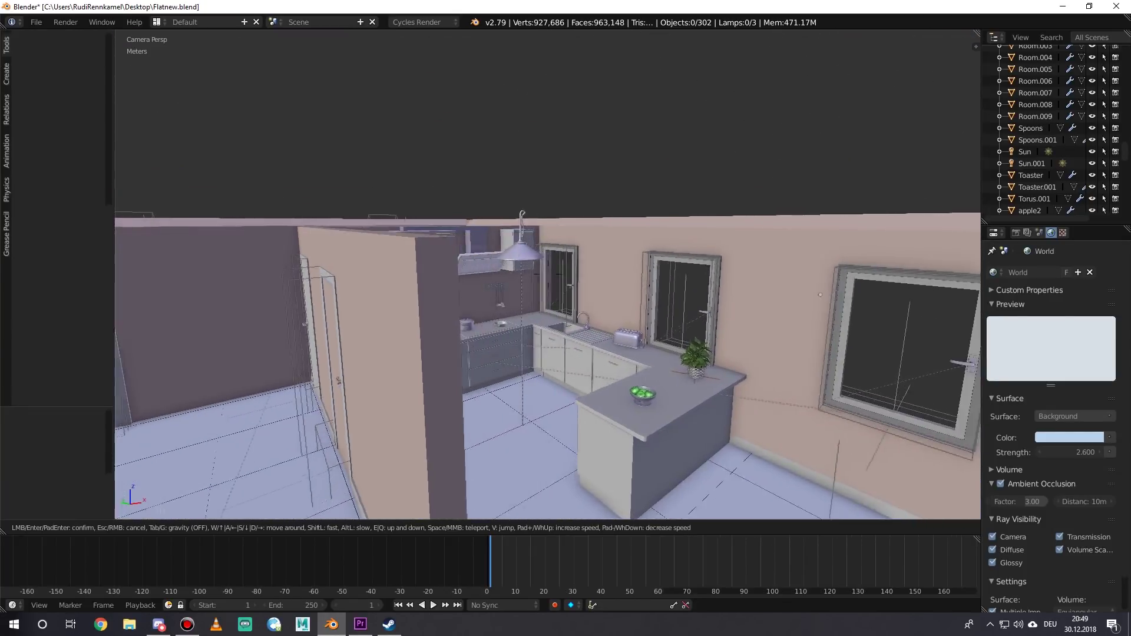
key("e")
key("s")
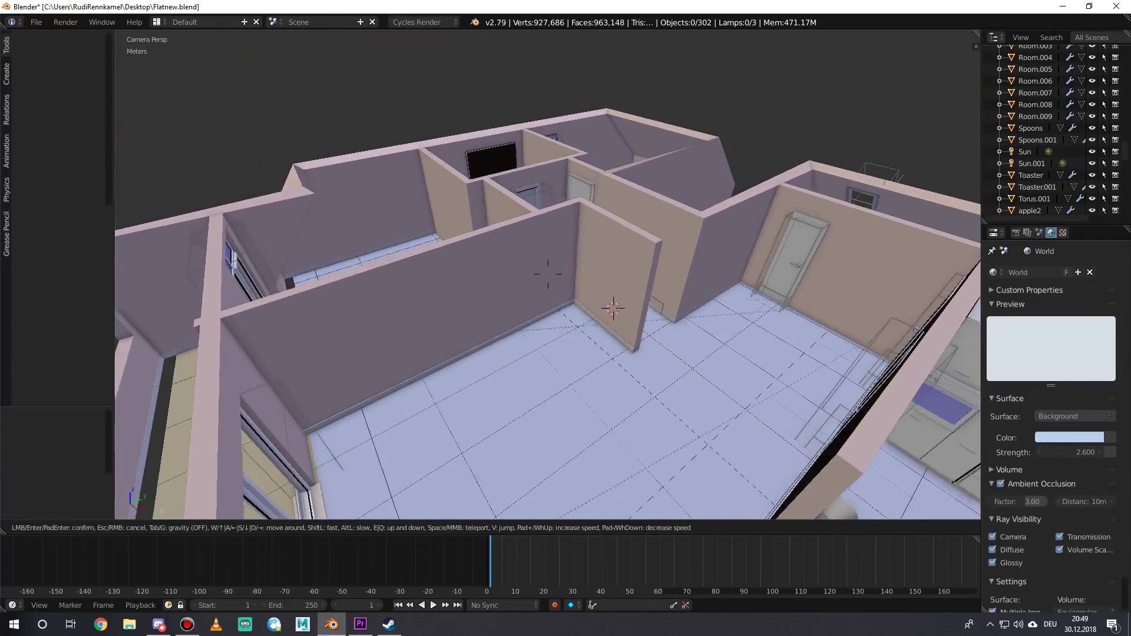
key("s")
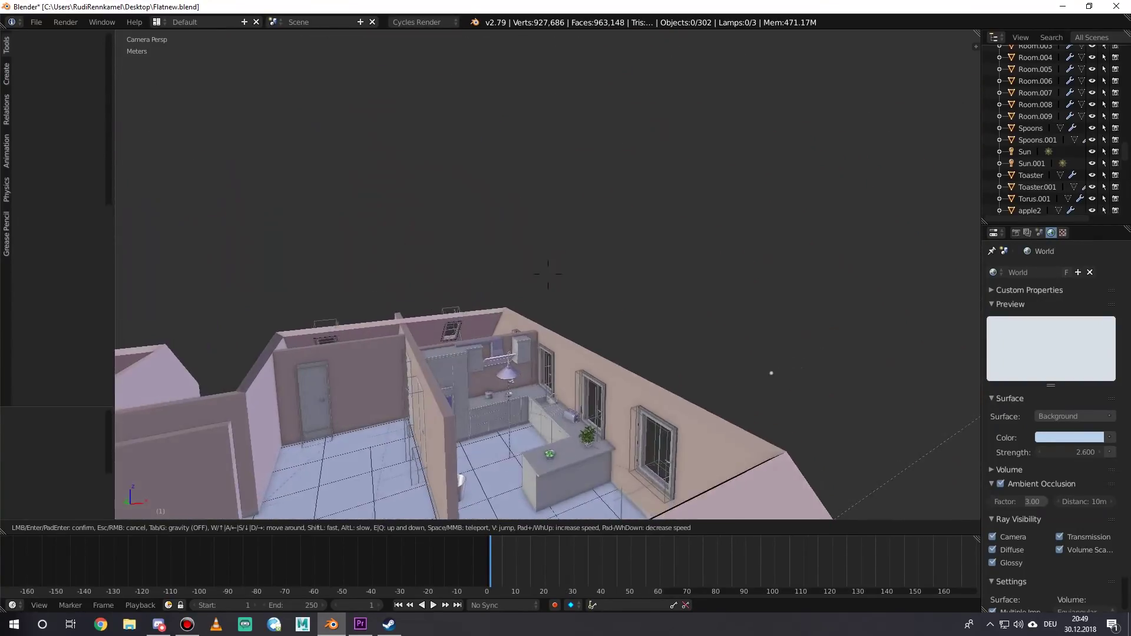
left_click(571, 423)
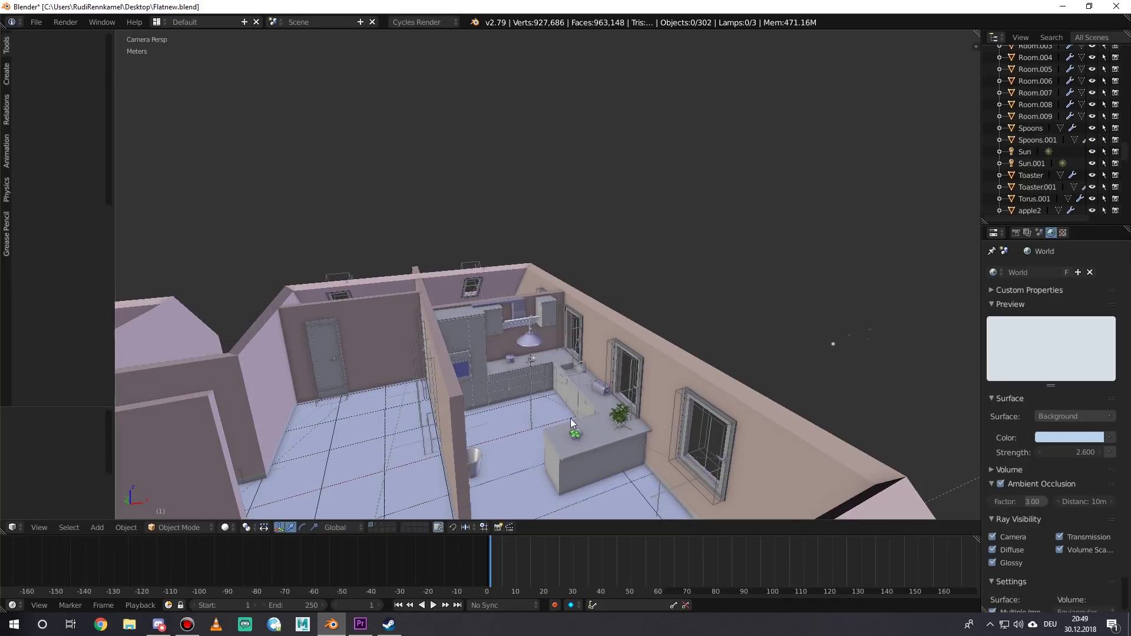
Walk the camera down into the kitchen and frame the island with the fruit bowl, plant and red fridge
key("shift+f")
key("w")
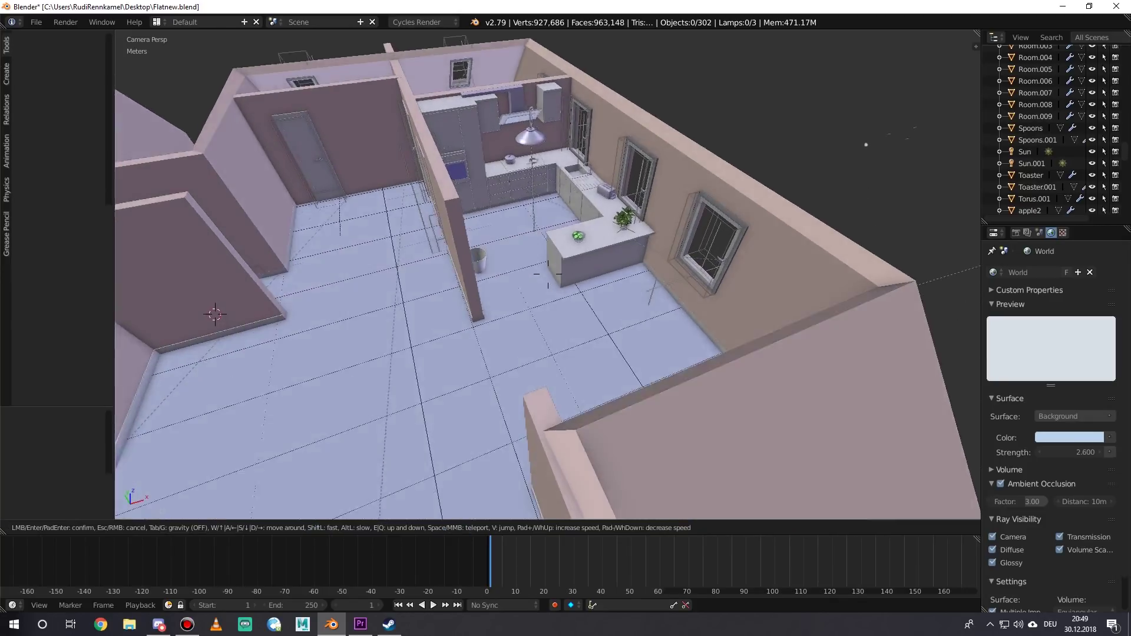
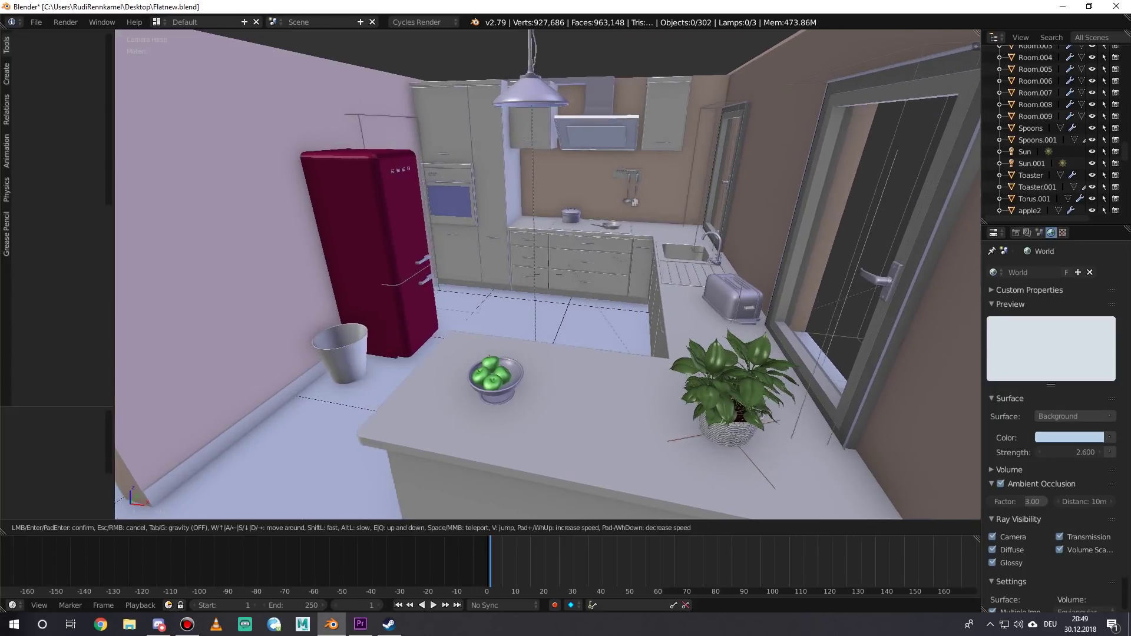
key("q")
left_click(548, 274)
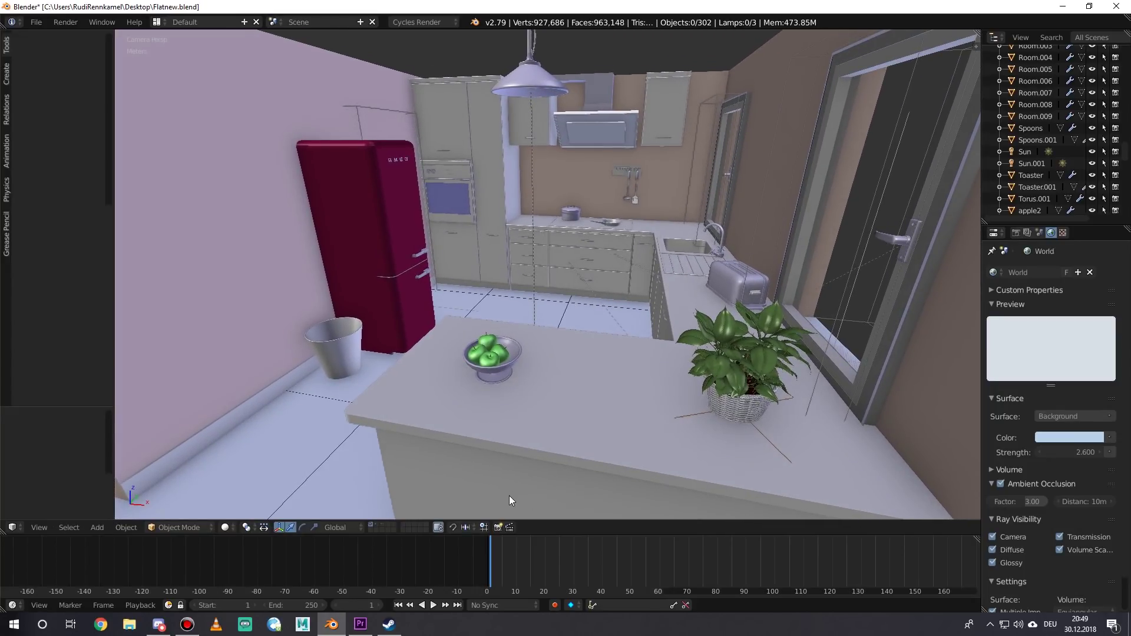
Show the ceiling's layer as well and preview the kitchen in Material and then Rendered viewport shading
left_click(374, 523, "shift")
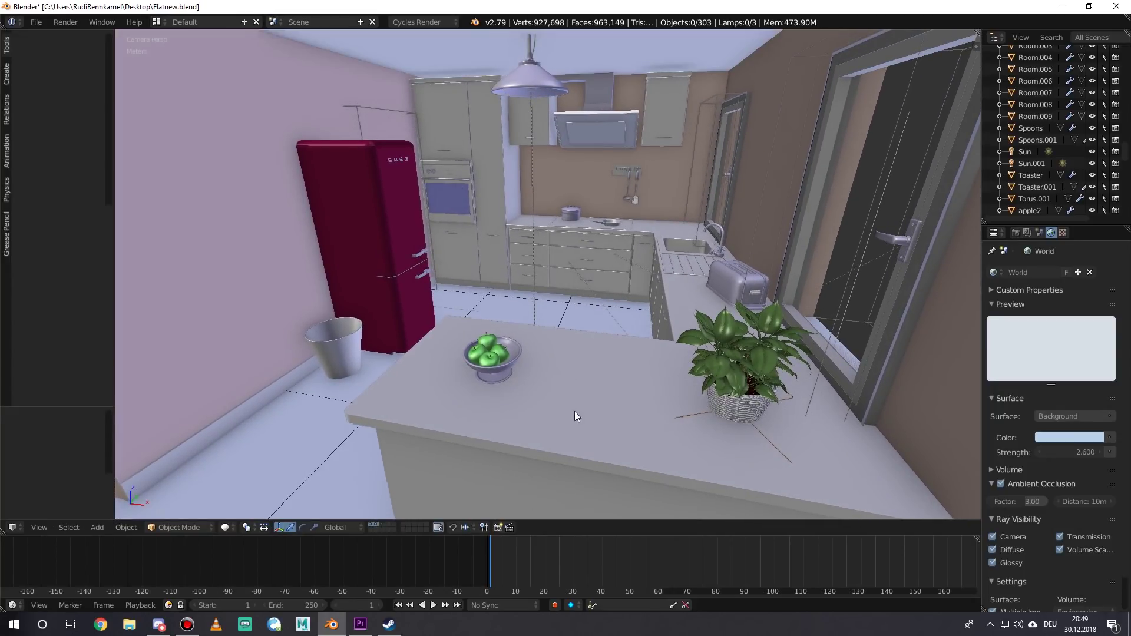
left_click(225, 527)
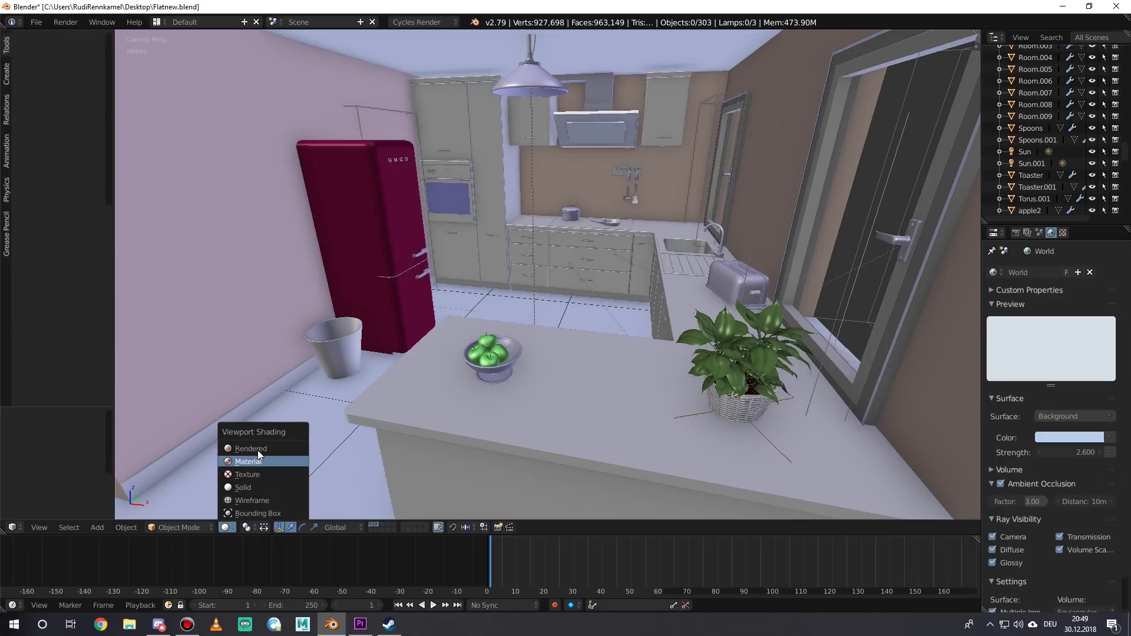
left_click(257, 455)
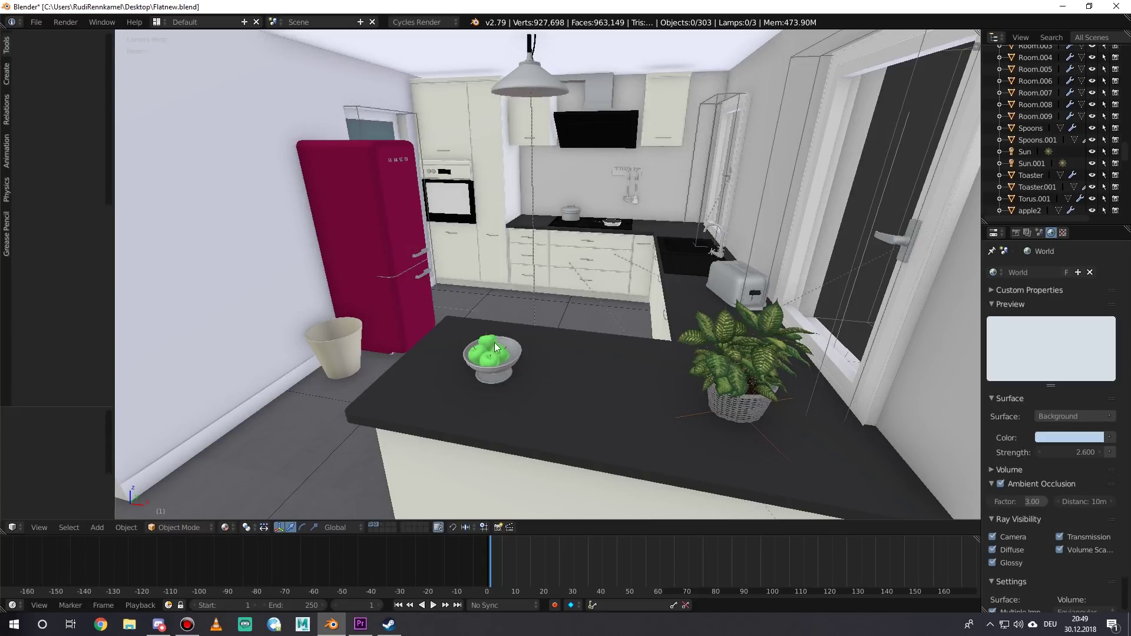
left_click(226, 527)
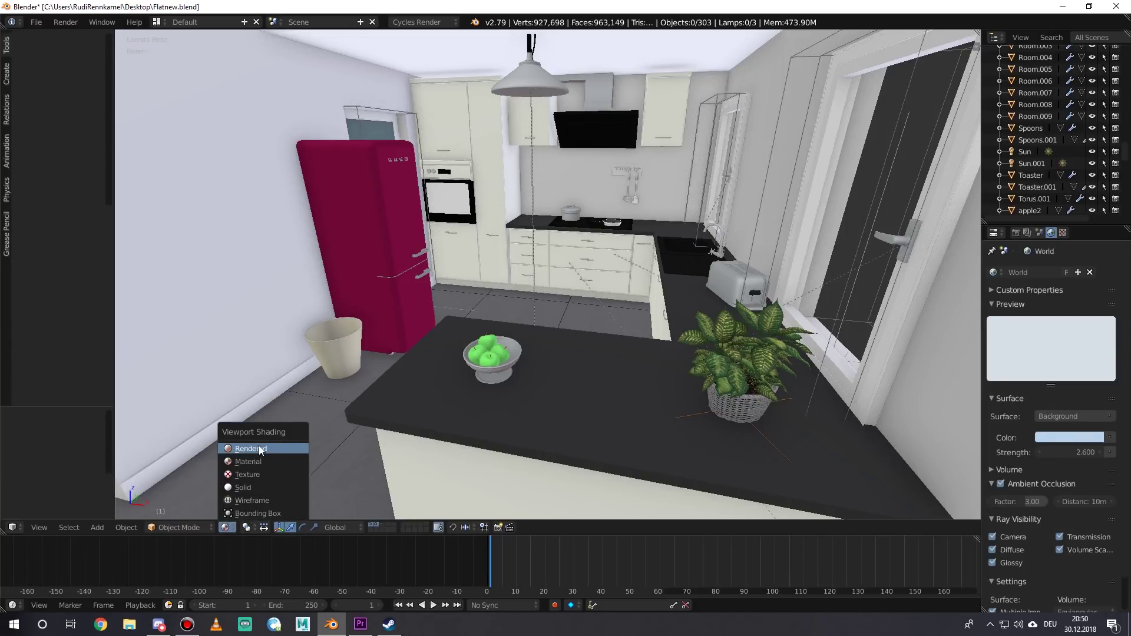
left_click(259, 449)
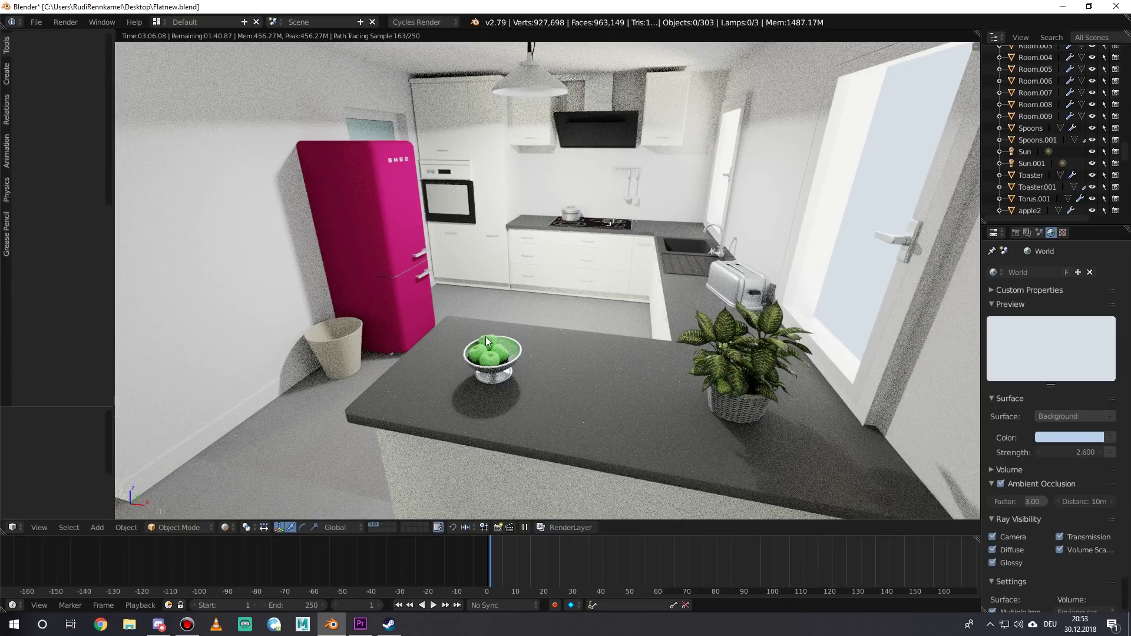
key("KP_0")
middle_click_drag(486, 331, 503, 327)
scroll(503, 331, "down", 5)
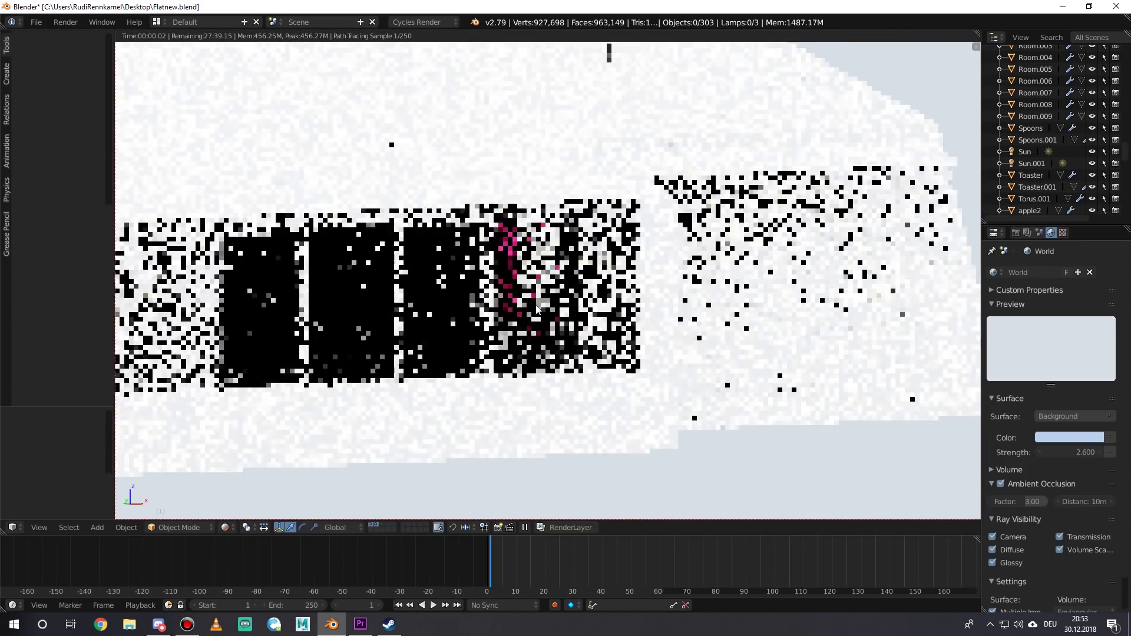
scroll(525, 304, "up", 7)
scroll(525, 304, "down", 6)
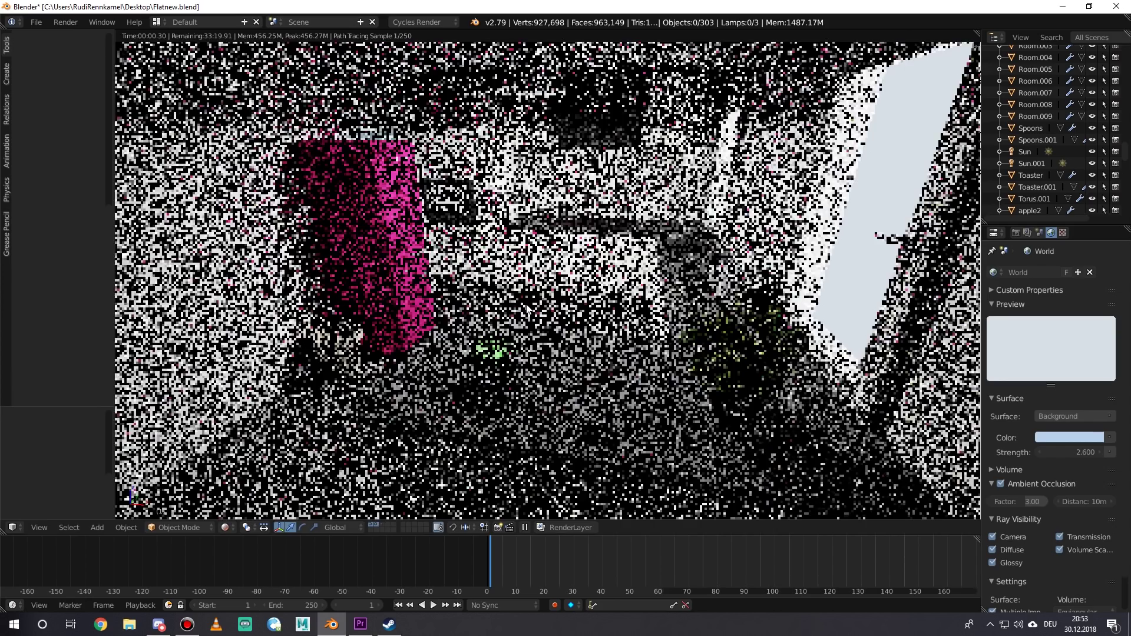
Walk past the island in the rendered view and stop in front of the cooktop and its drawers
key("shift+f")
key("w")
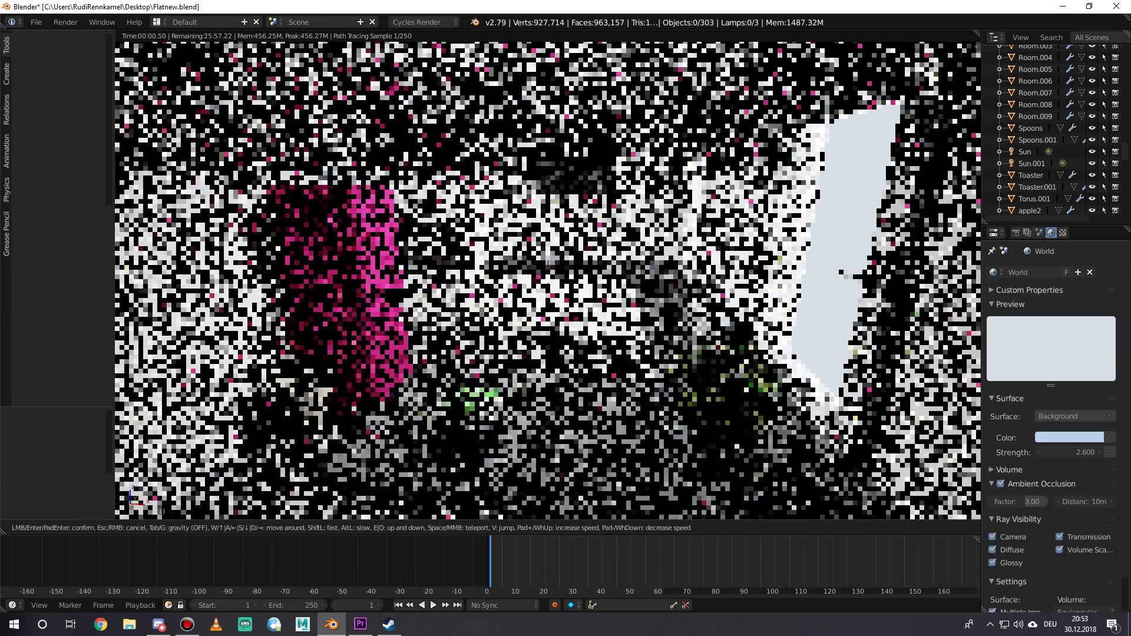
key("w")
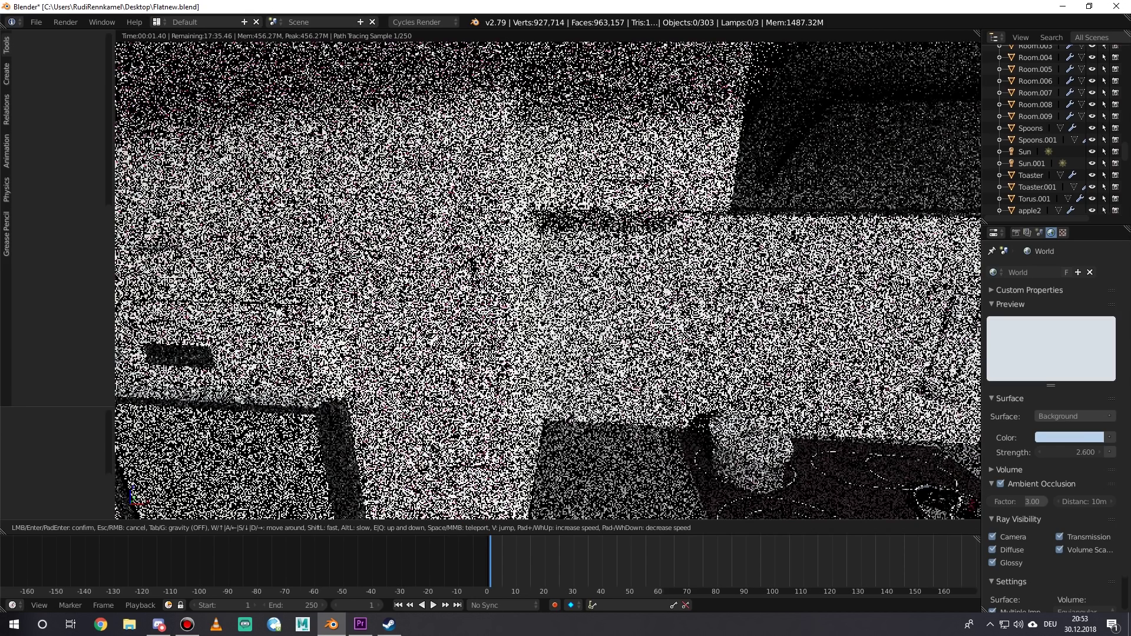
key("s")
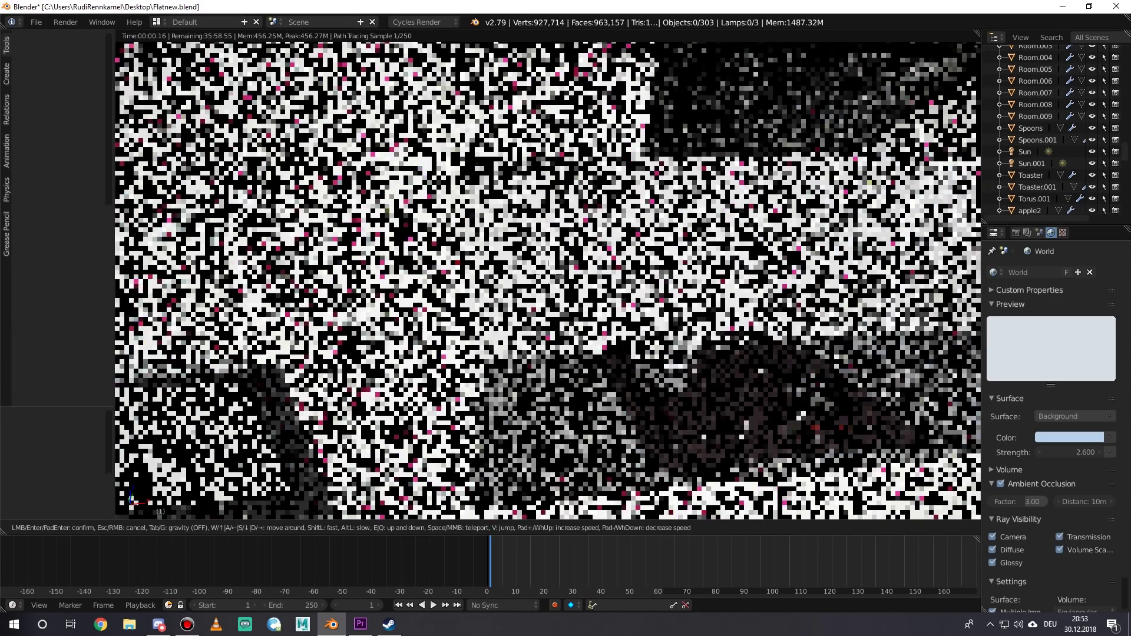
key("w")
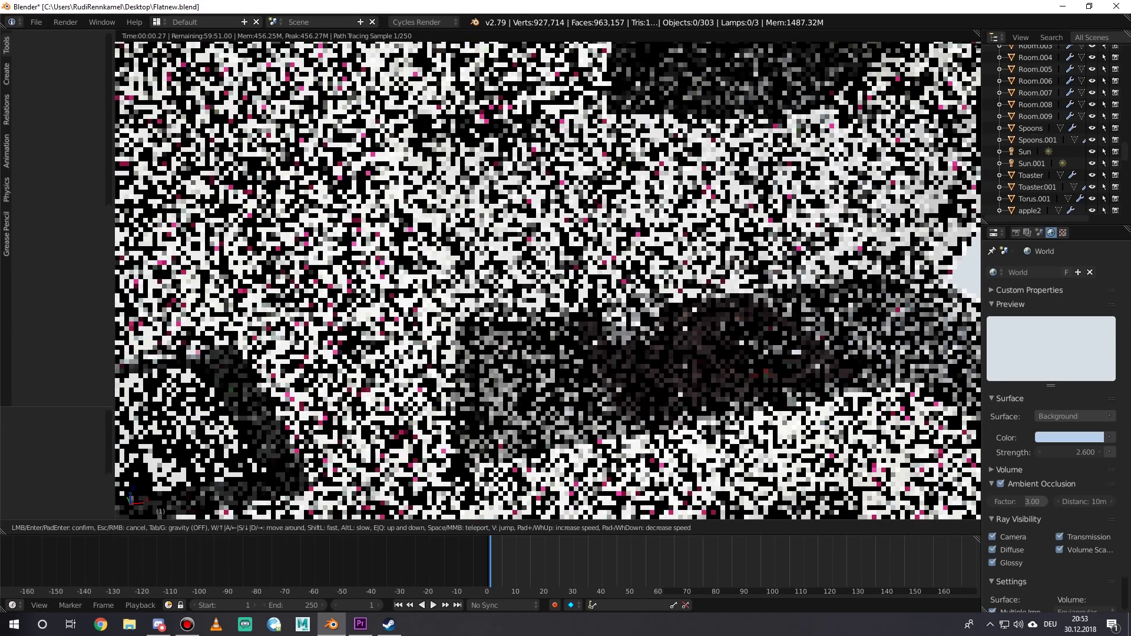
key("q")
key("w")
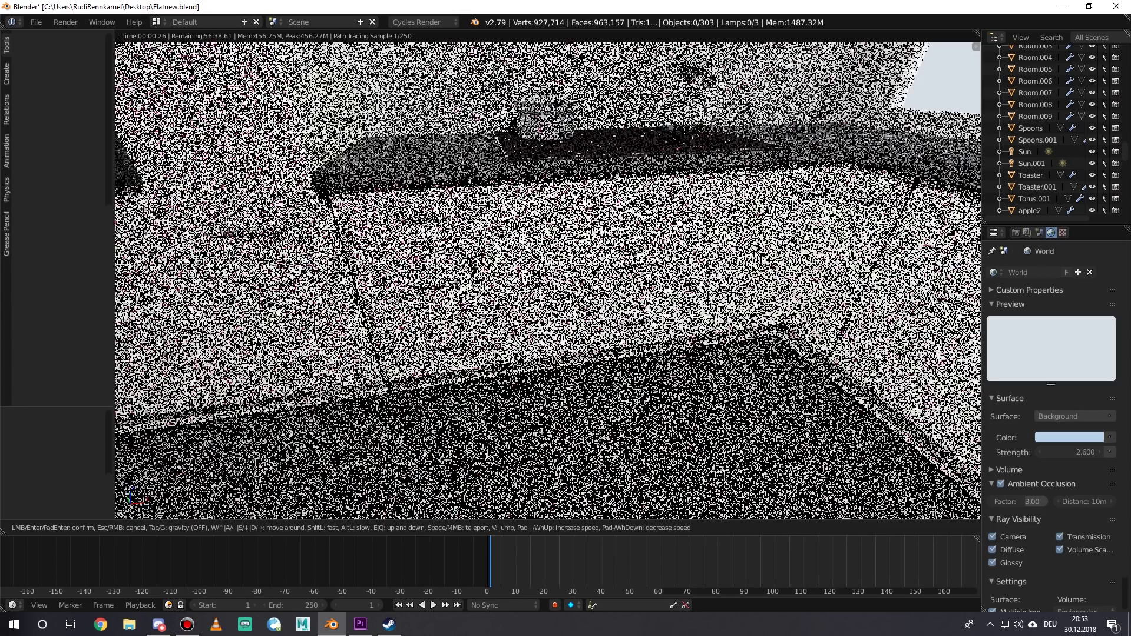
key("w")
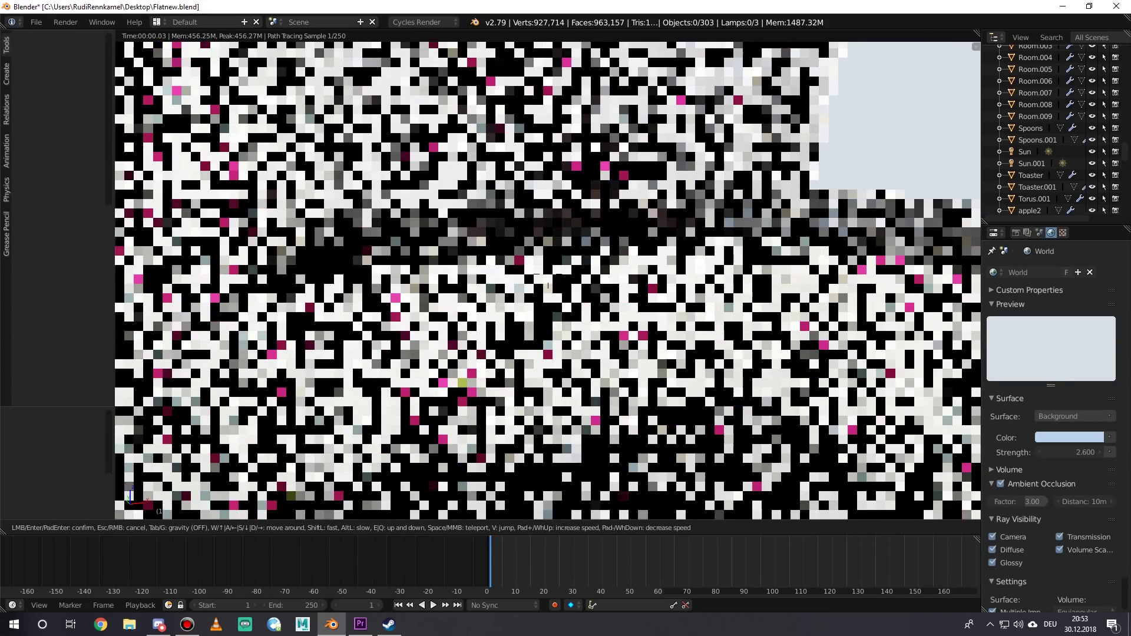
left_click(549, 278)
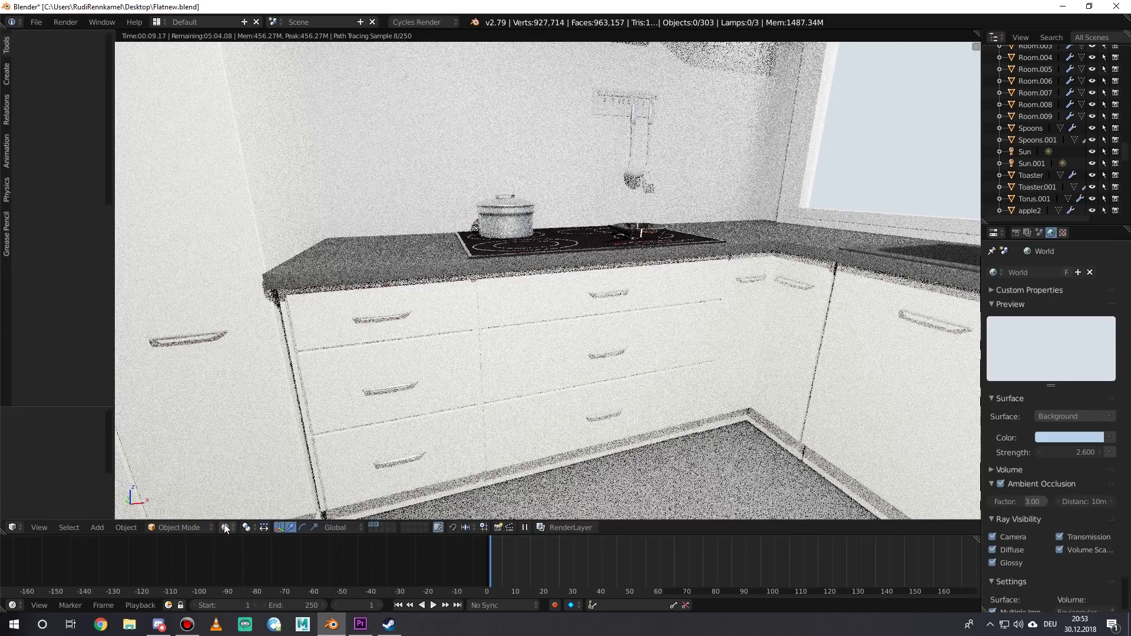
Switch the viewport shading back to Material and return to the camera view
left_click(260, 461)
middle_click_drag(603, 341, 638, 338)
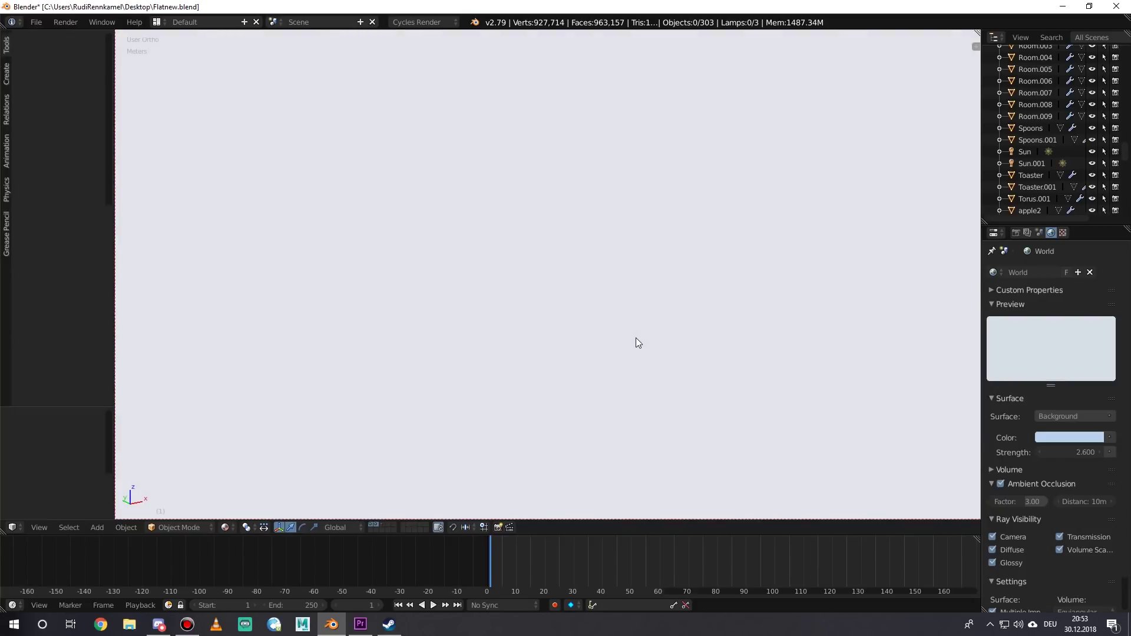
key("KP_0")
Walk back and forth before the kitchen corner to examine the base cabinets and drawers below the cooktop
key("shift+f")
key("s")
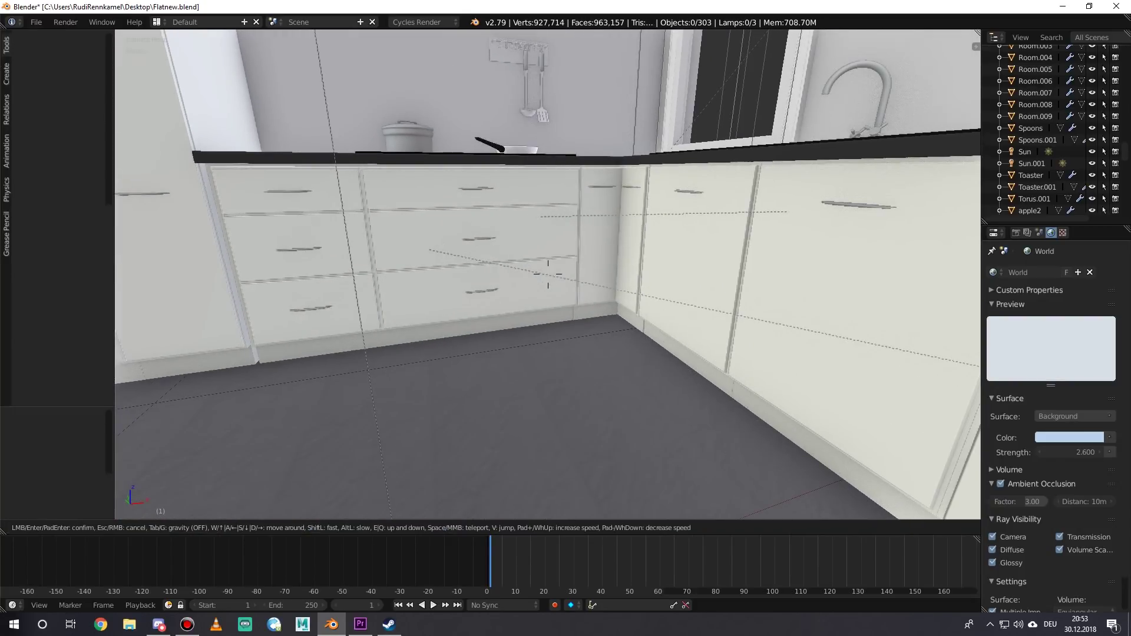
key("w")
key("s")
key("e")
key("w")
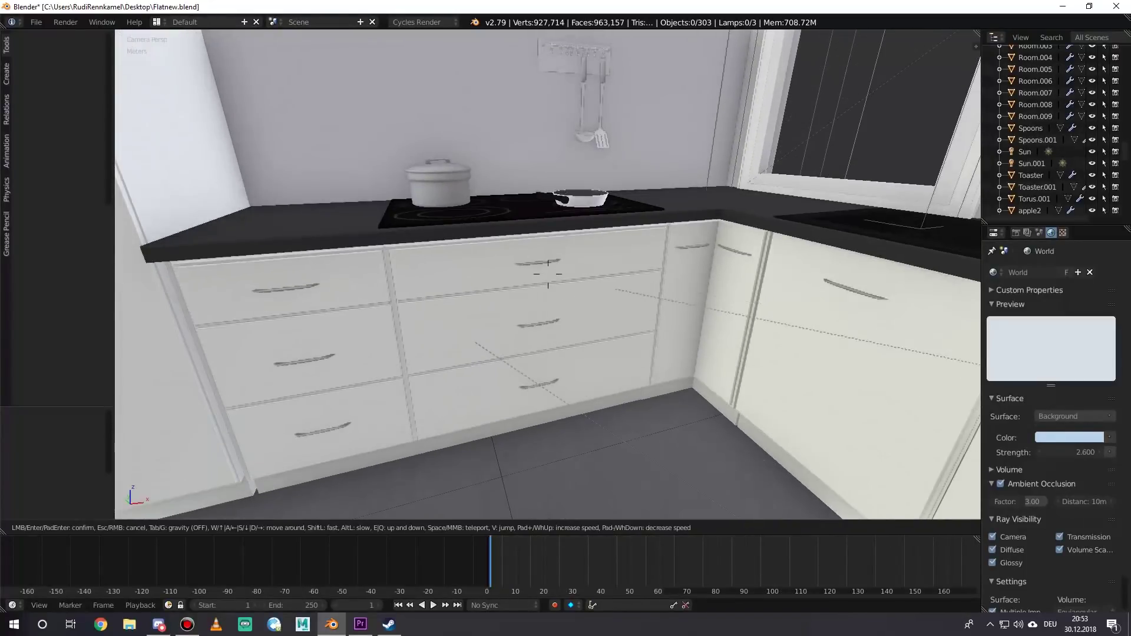
Move the camera close to the drawer fronts to examine the handles and the gaps between the drawers
key("e")
key("q")
key("e")
key("d")
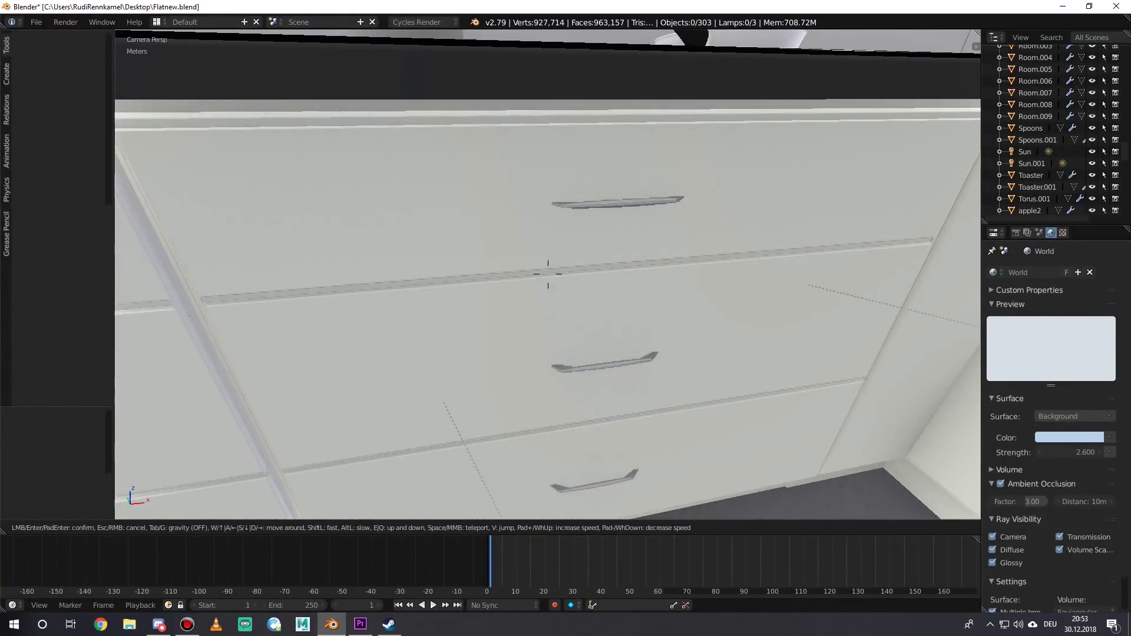
key("q")
key("a")
key("w")
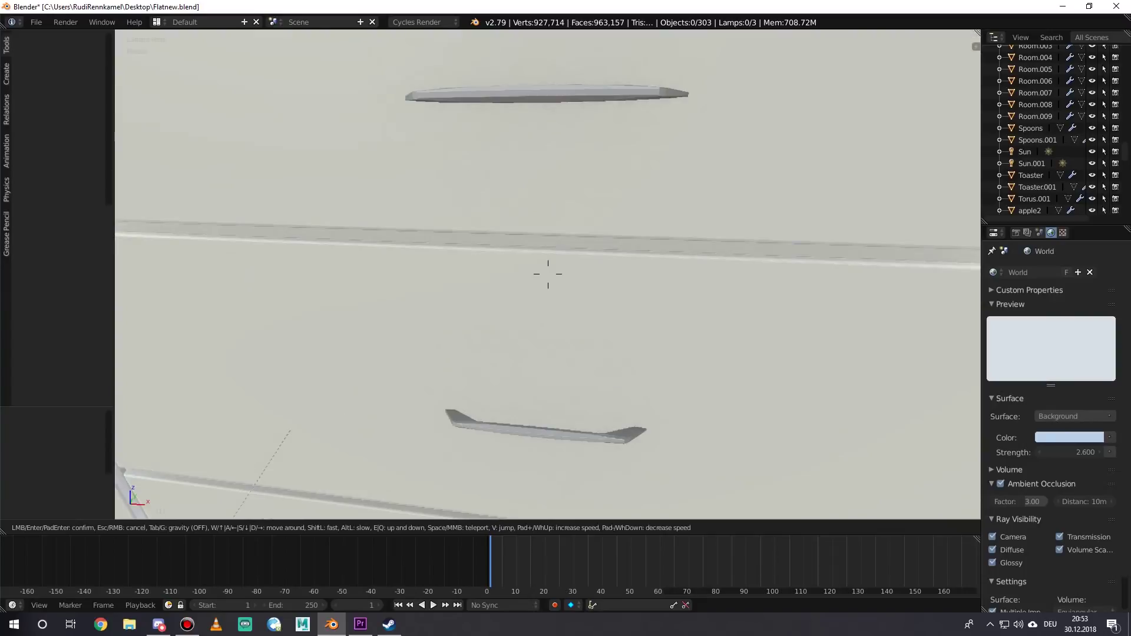
key("s")
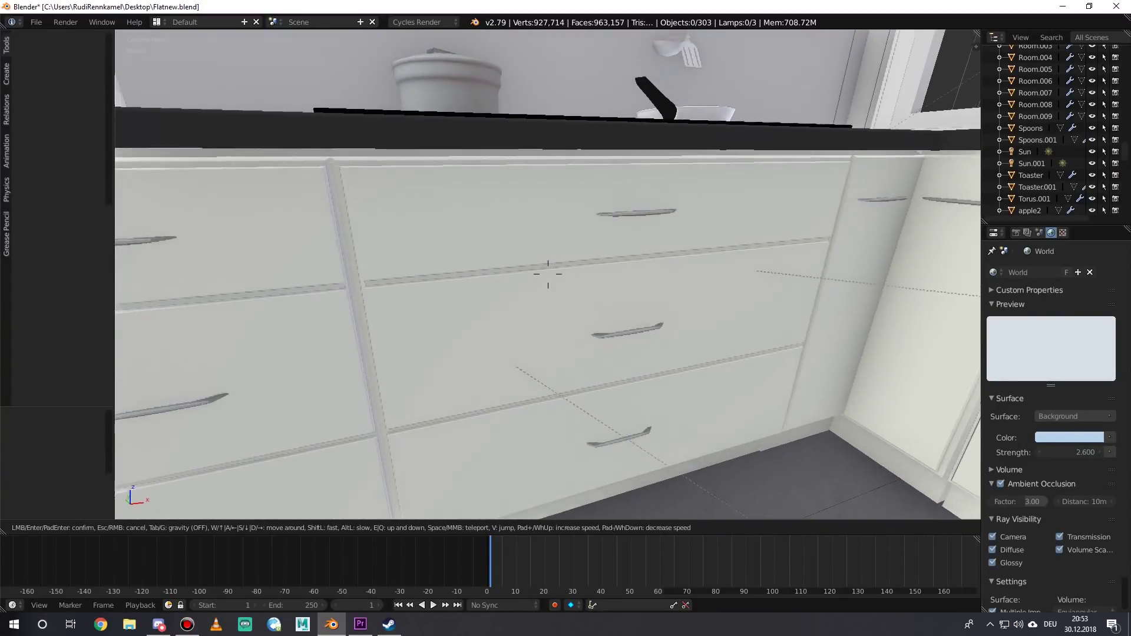
Raise the camera above the worktop to examine the cooktop with its pot and pan
key("e")
key("w")
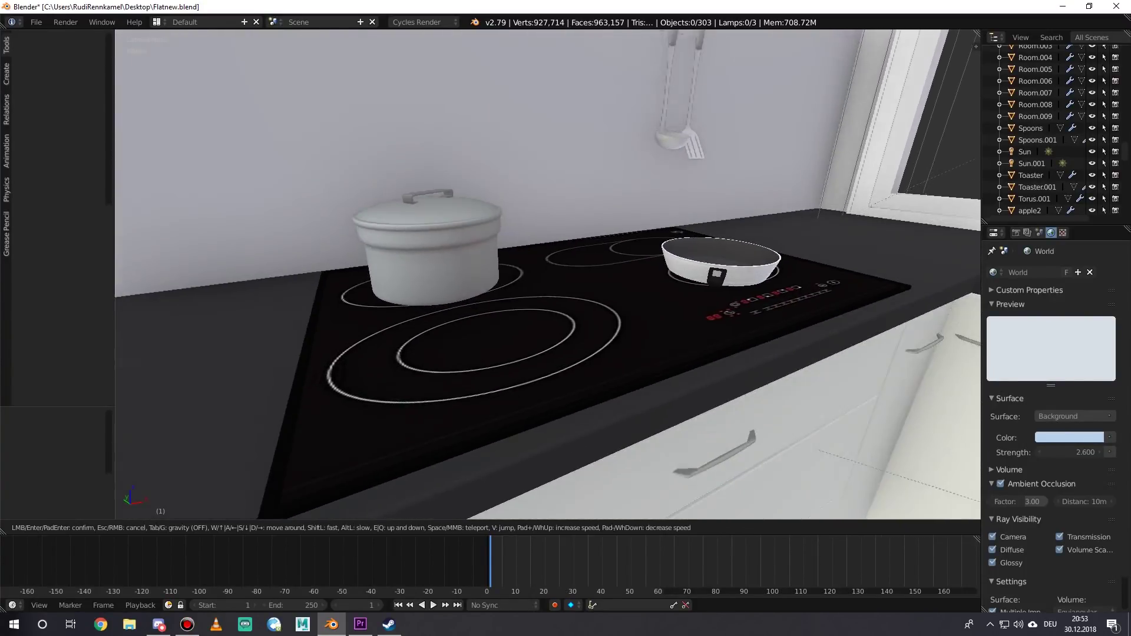
key("d")
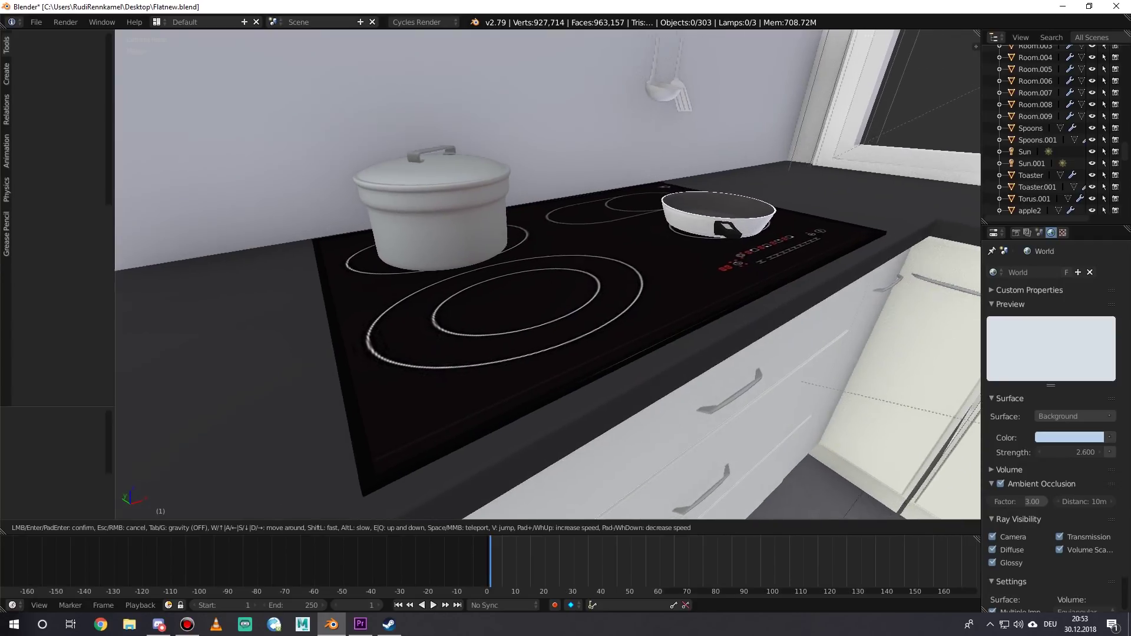
key("e")
Move along the cabinets to inspect a handle up close, then back away to view the oven and drawer units
key("s")
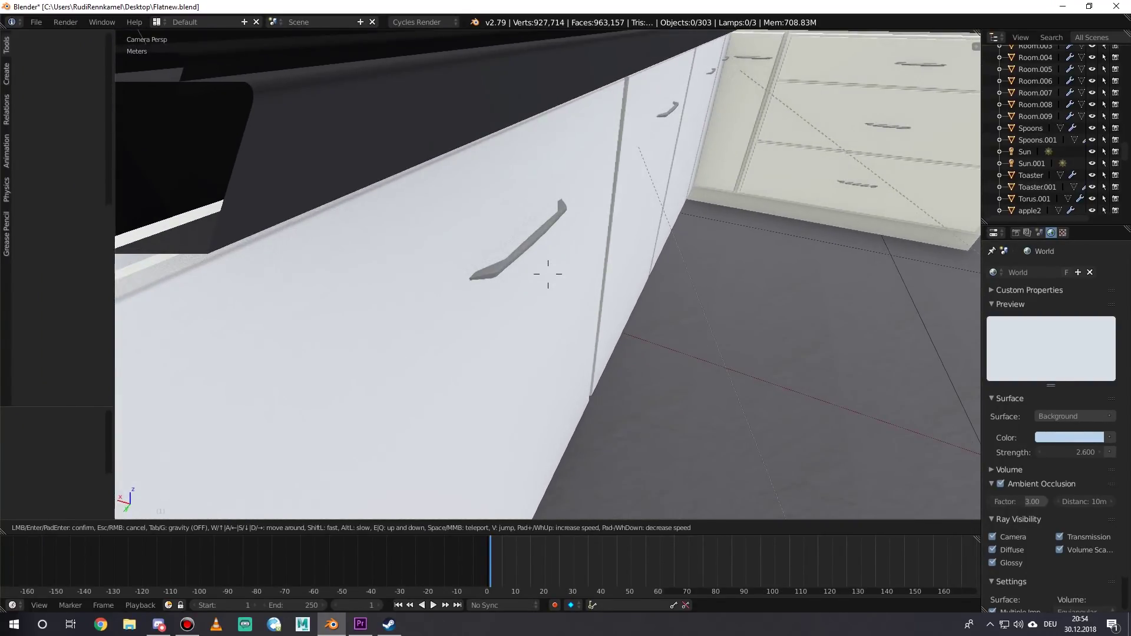
key("d")
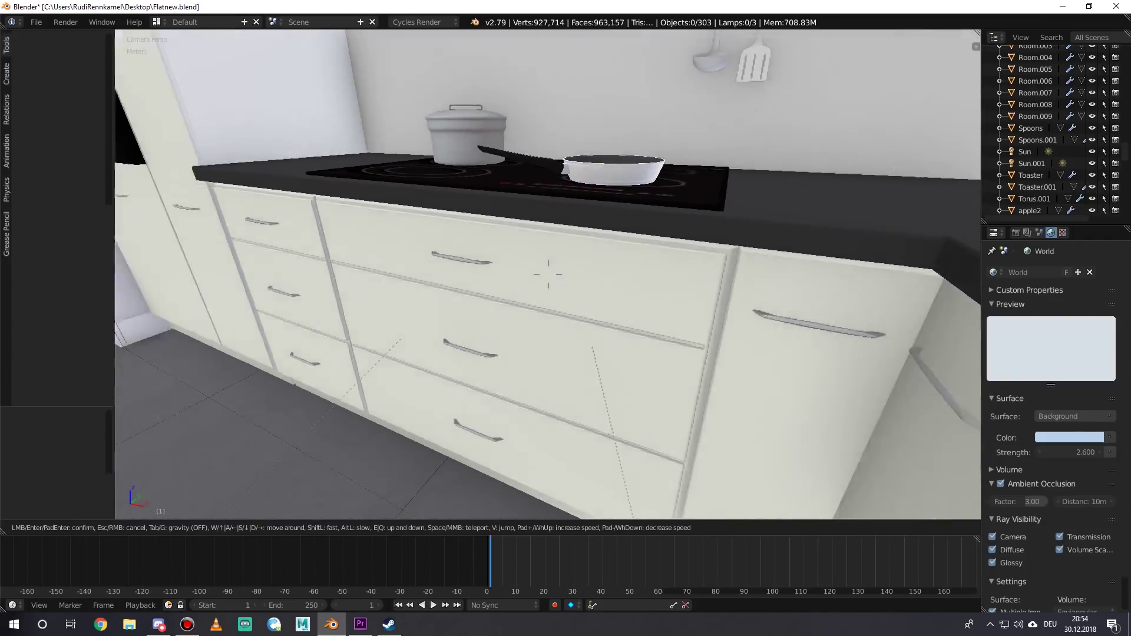
key("w")
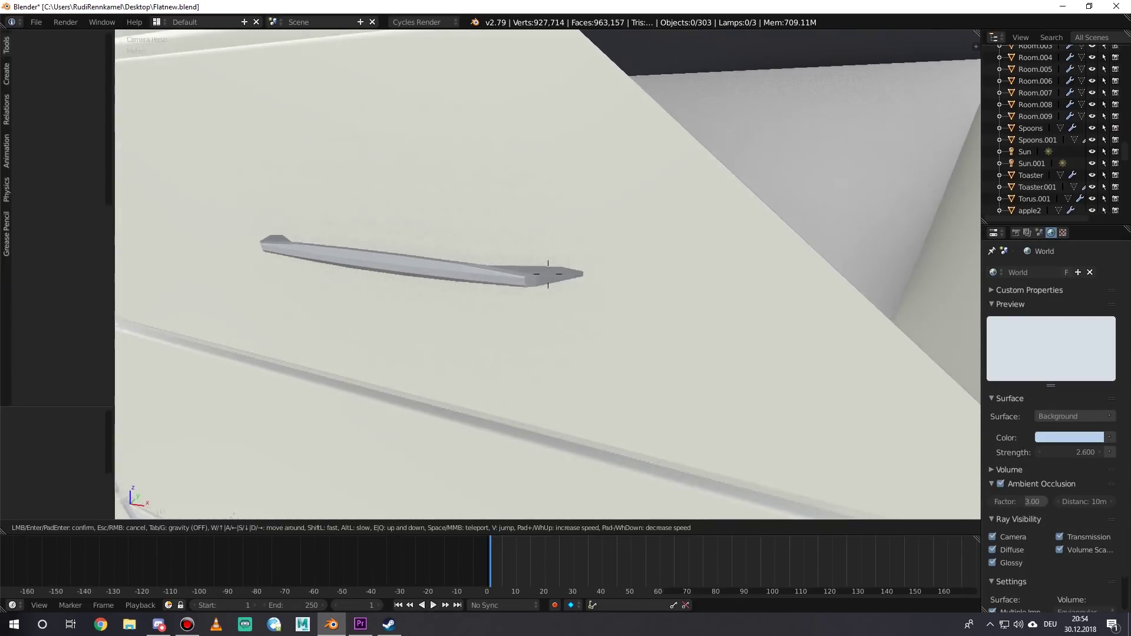
key("s")
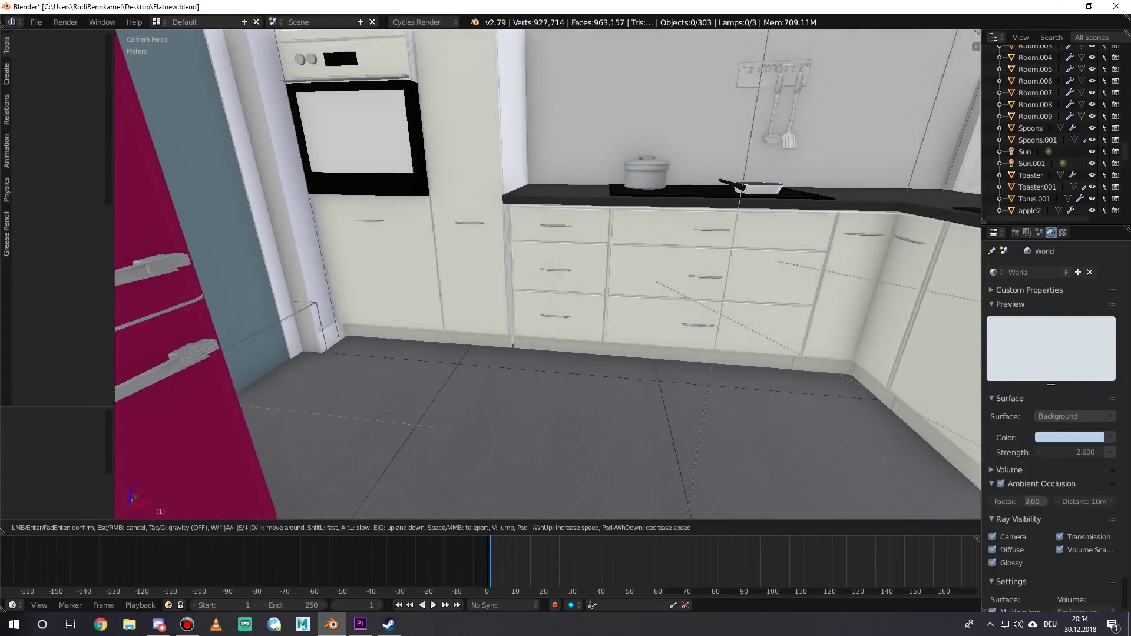
Back away from the drawer units to view the whole kitchen with the red fridge, waste bin and peninsula
key("s")
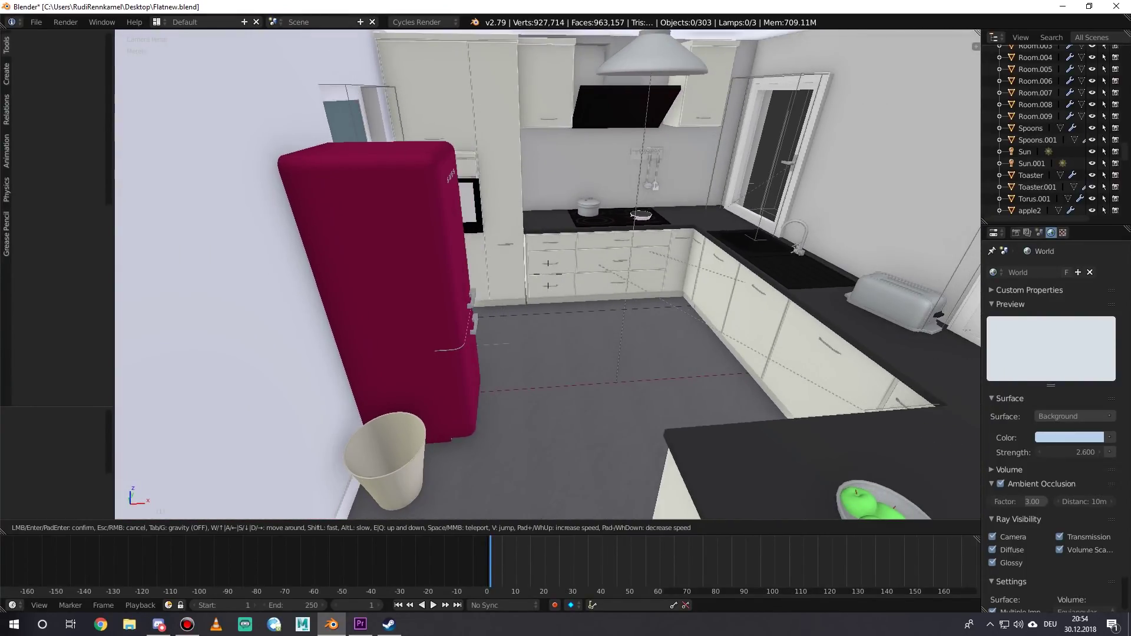
key("s")
key("q")
key("a")
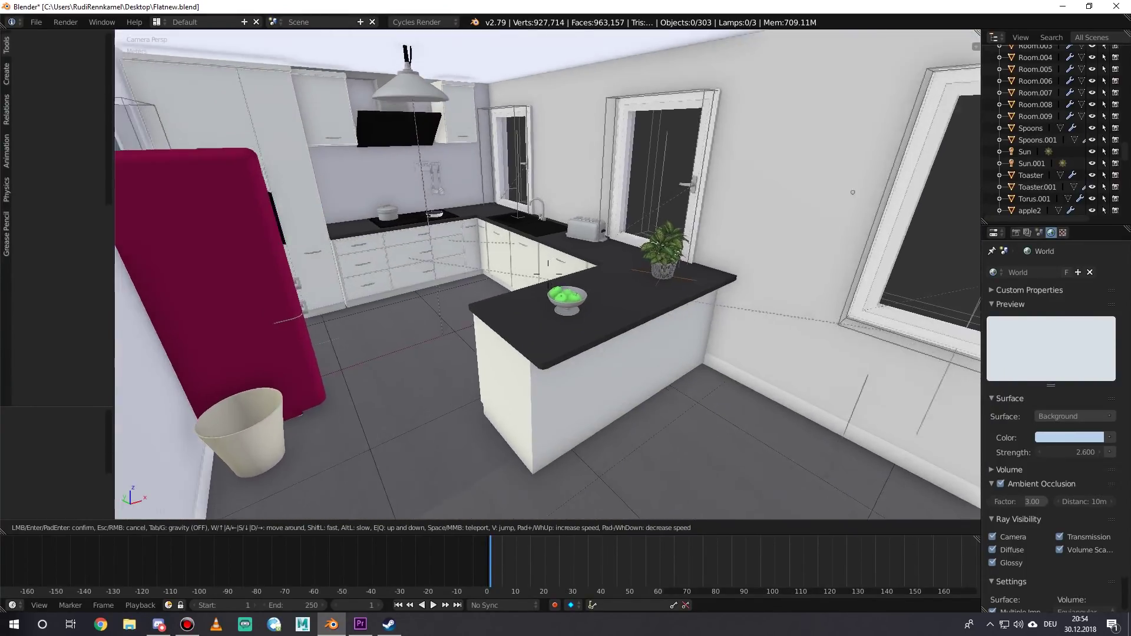
key("a")
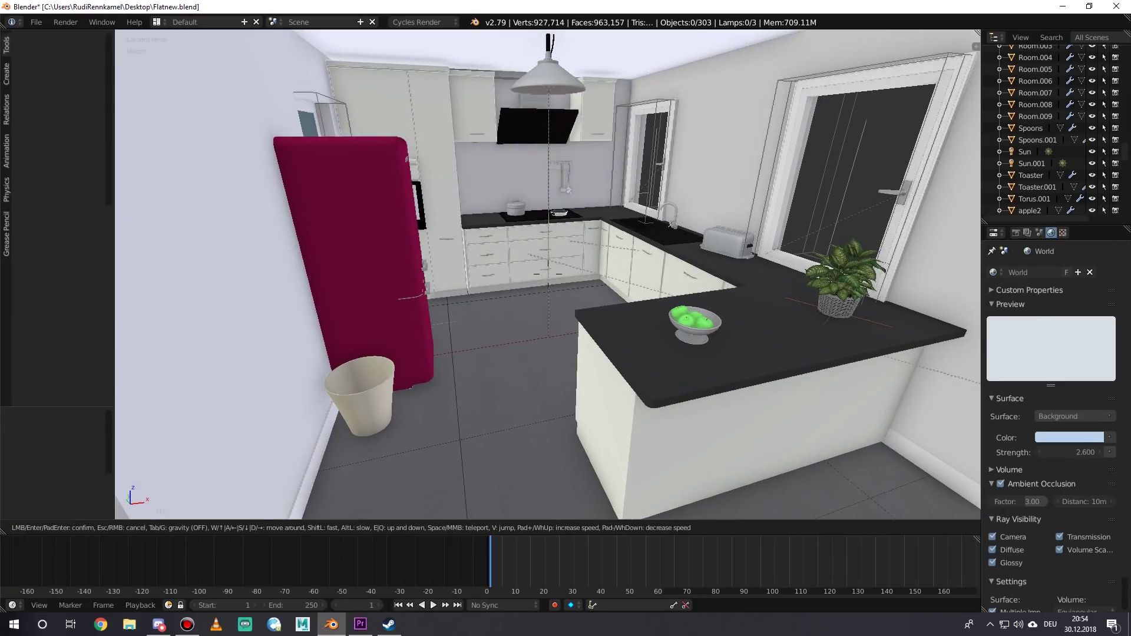
key("w")
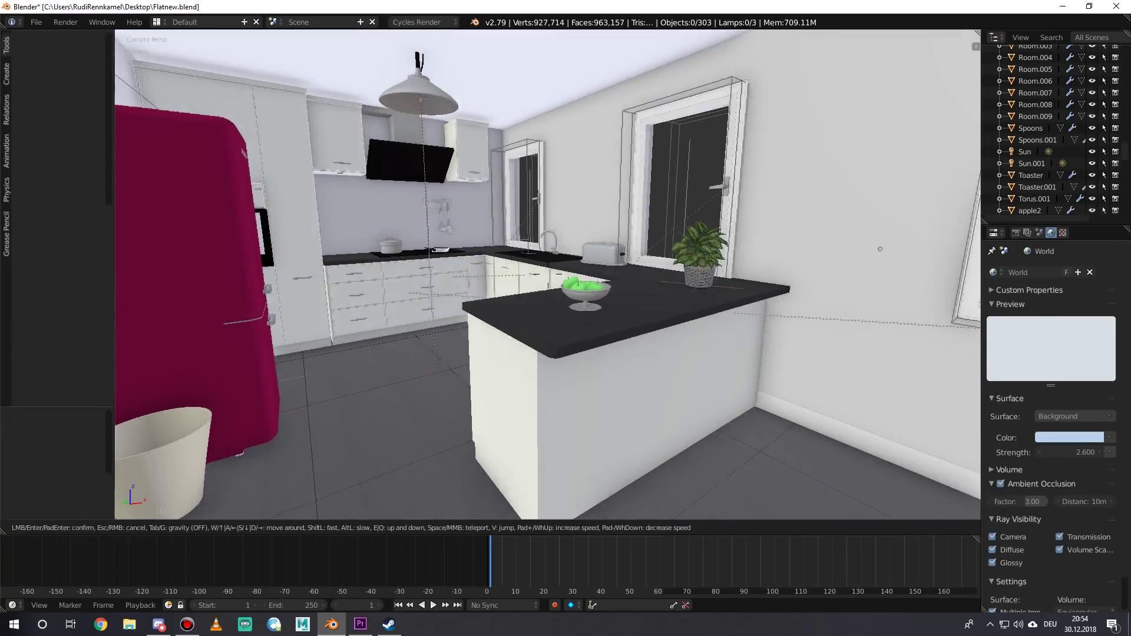
key("e")
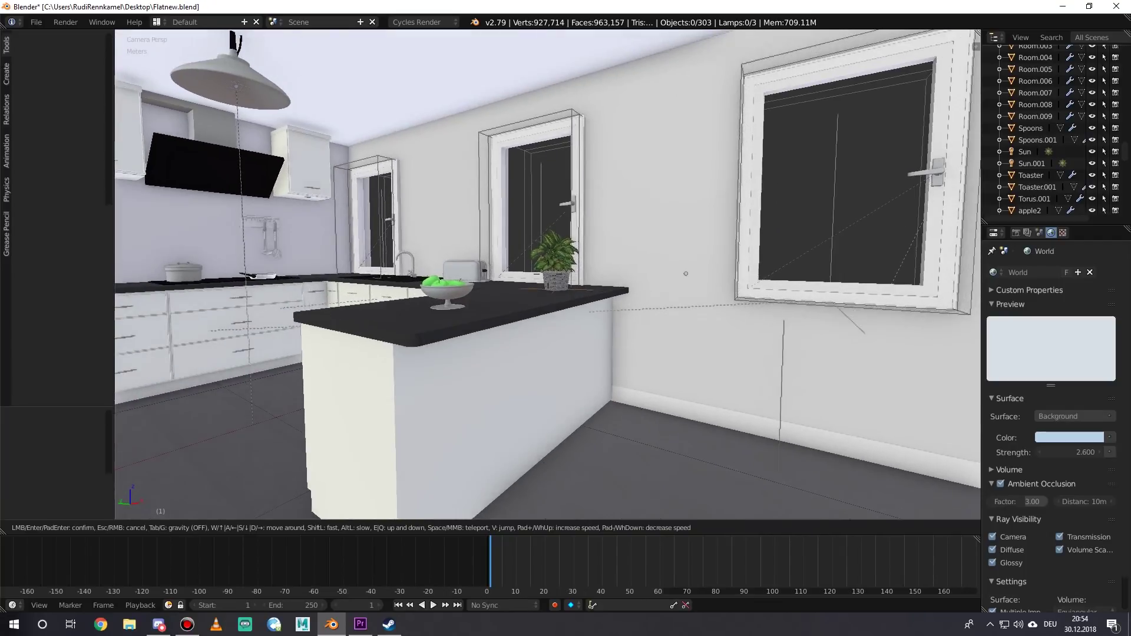
Move around the end of the peninsula to examine its worktop, side panel, fruit bowl and the windows behind it
key("q")
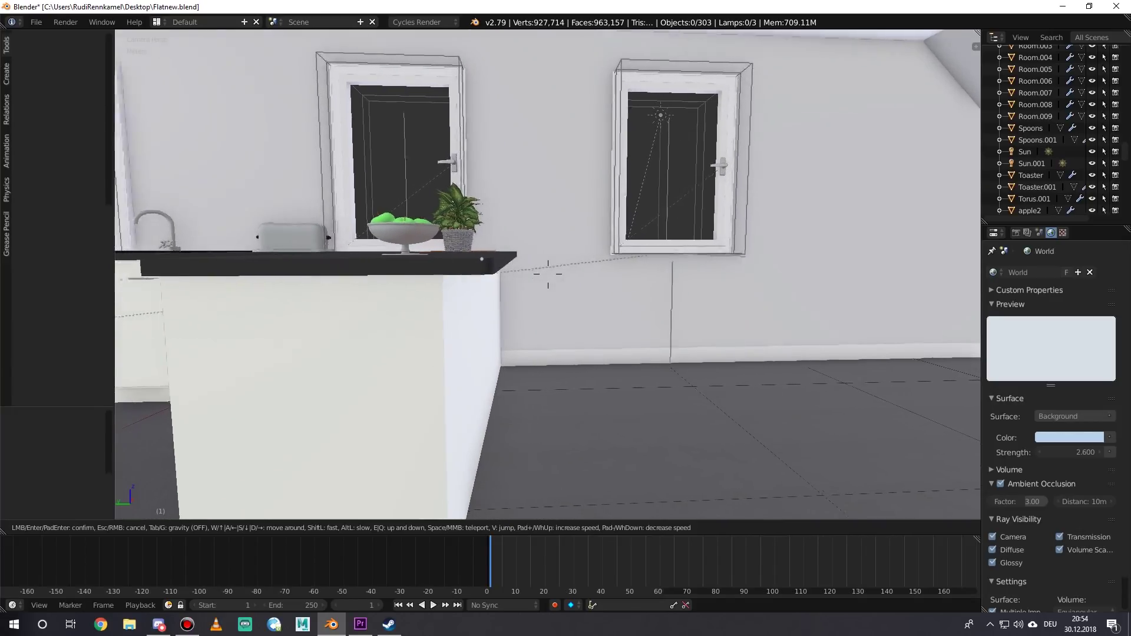
key("e")
key("w")
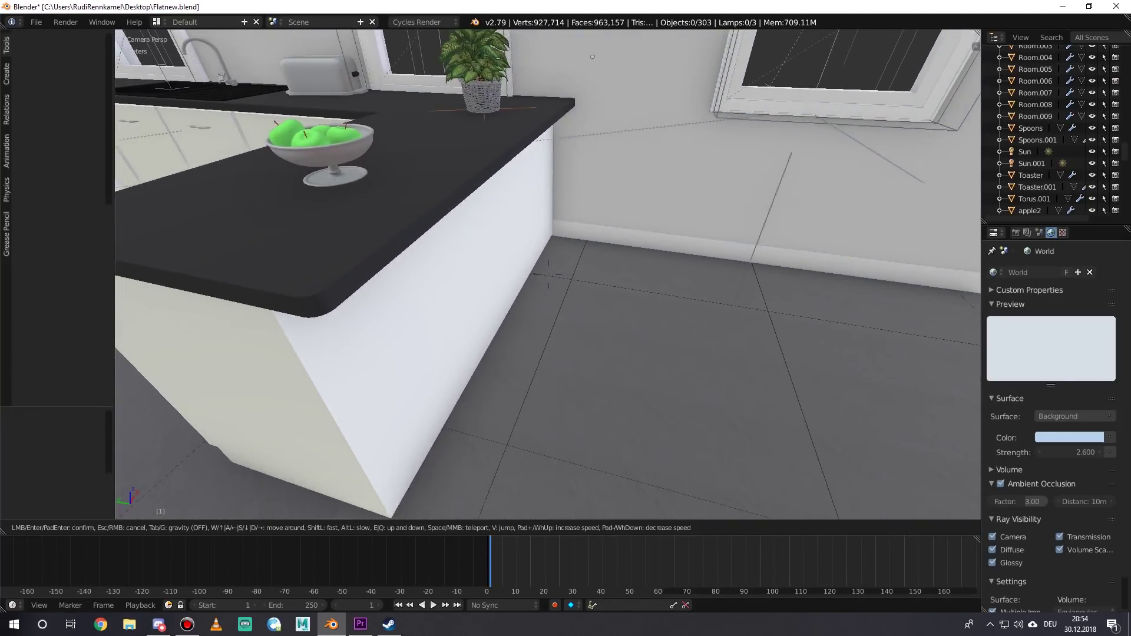
key("s")
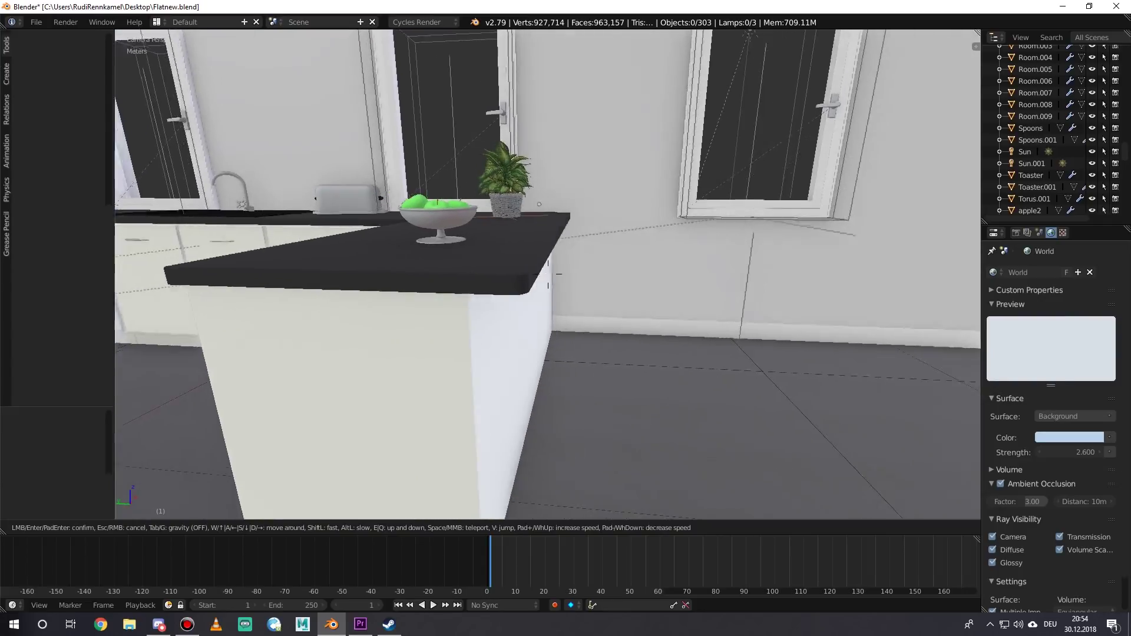
key("s")
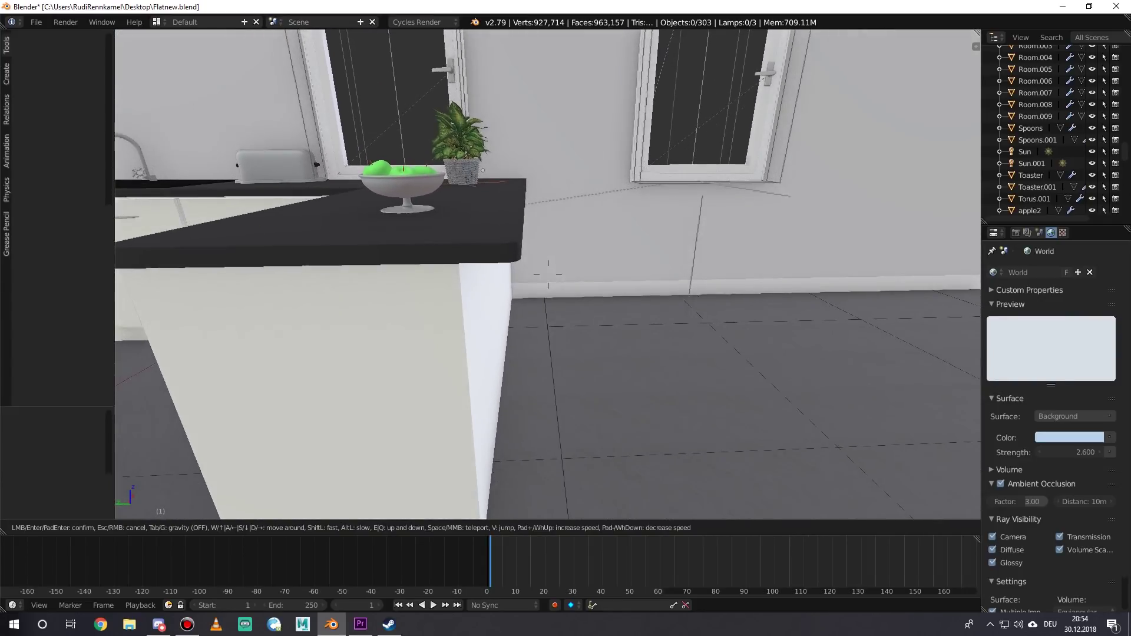
key("d")
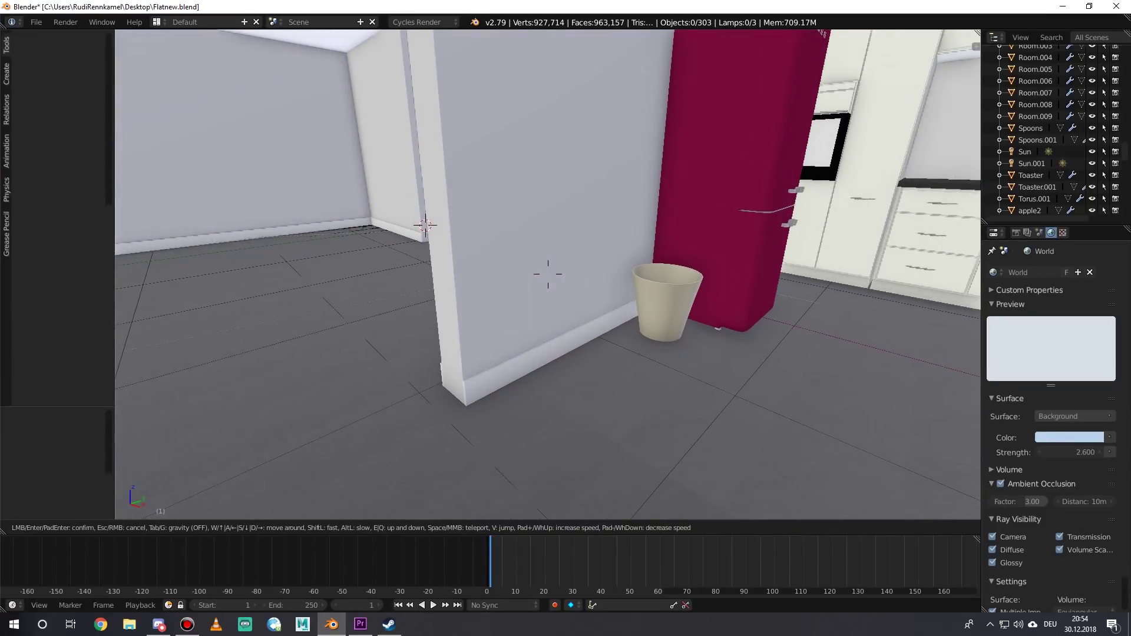
Walk to the red SMEG fridge and examine it from the side and the front, together with the waste bin
key("e")
key("w")
key("d")
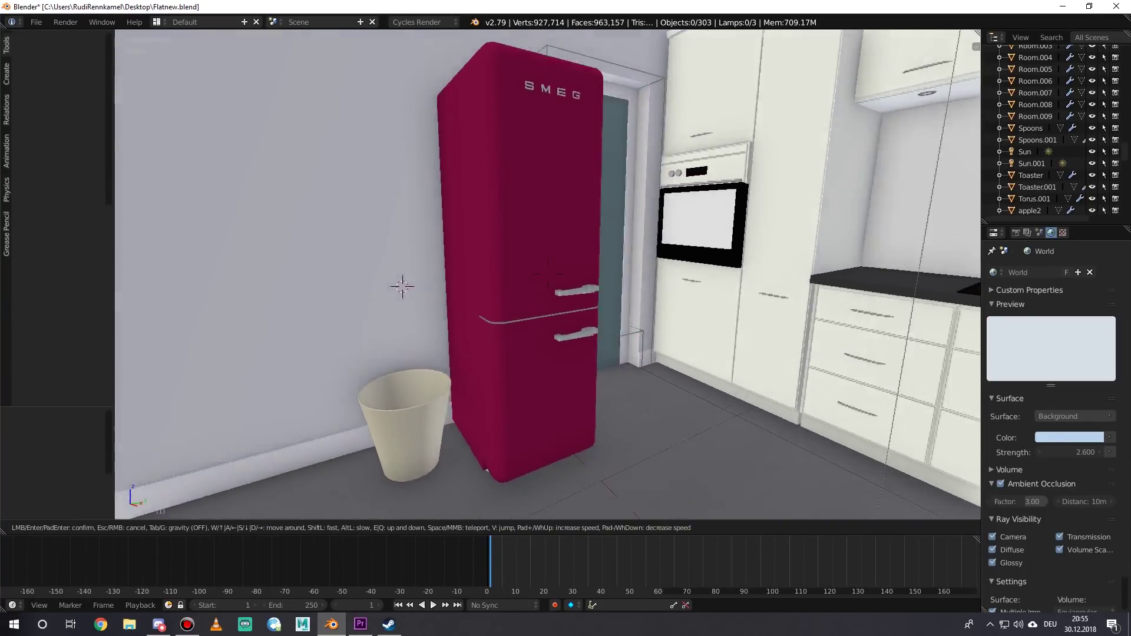
key("e")
key("q")
key("d")
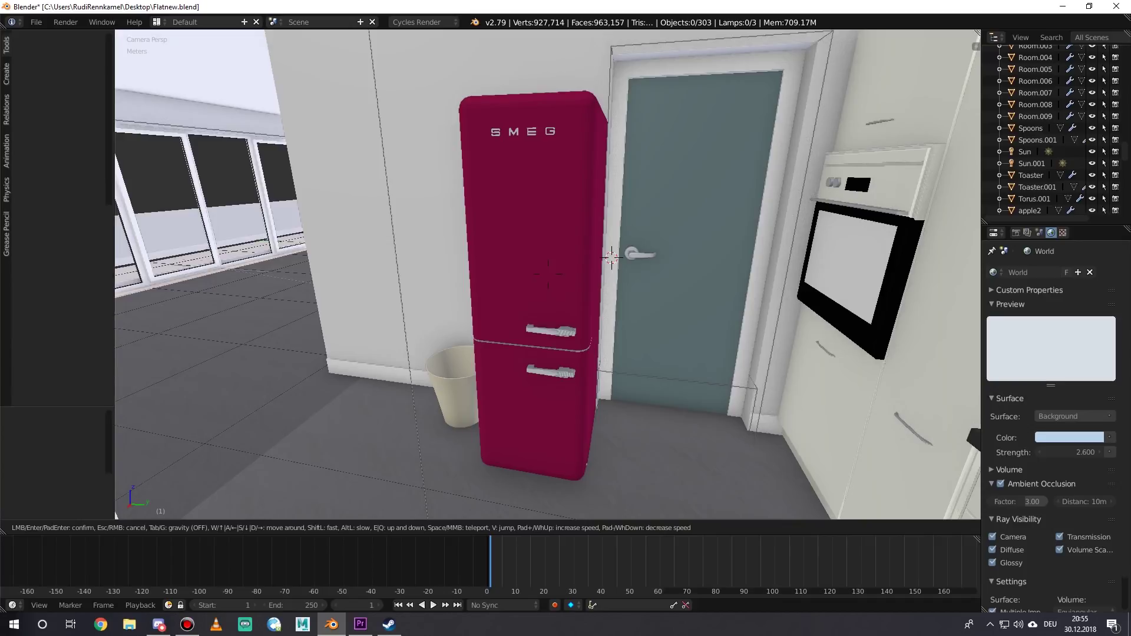
key("a")
key("d")
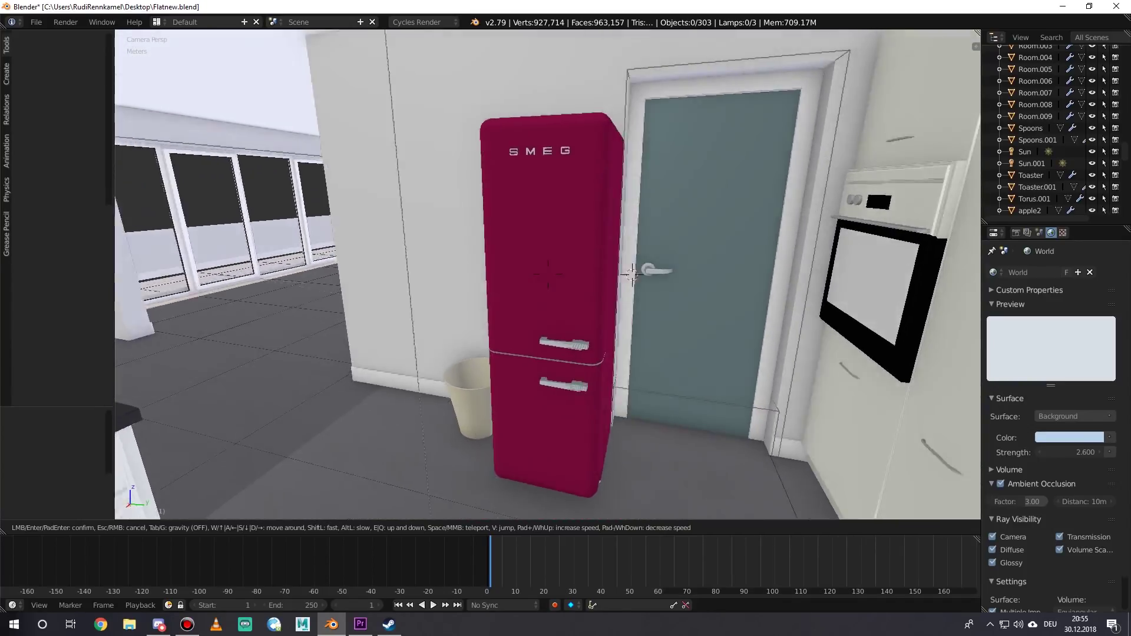
key("a")
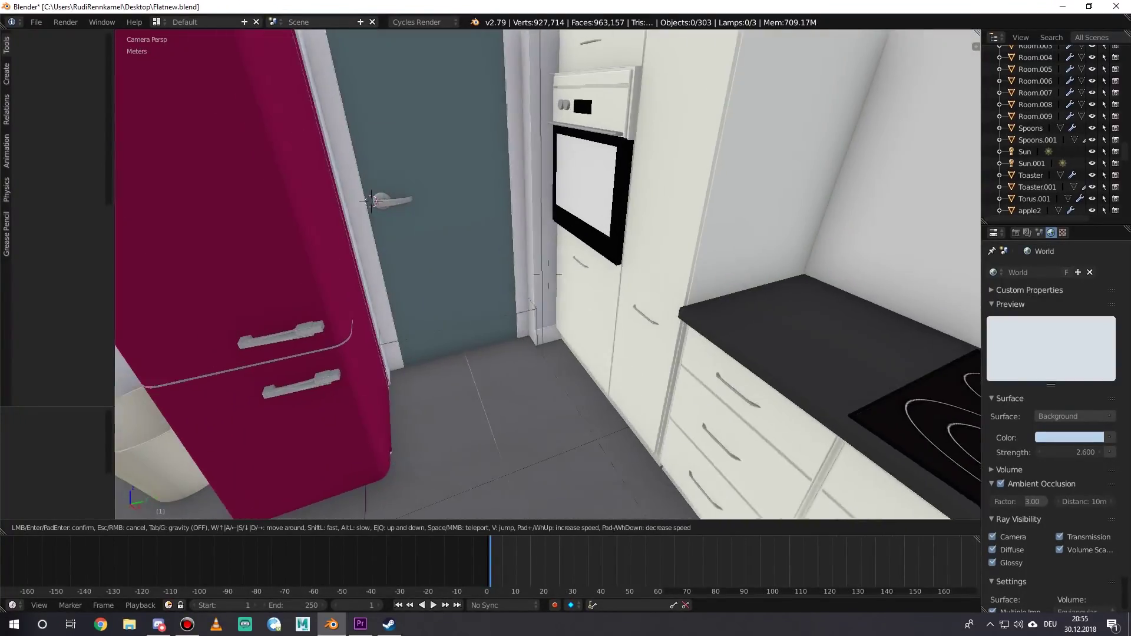
Move back and forth between the worktop corner and the fridge to inspect the passage beside the oven cabinet
key("a")
key("s")
key("d")
key("w")
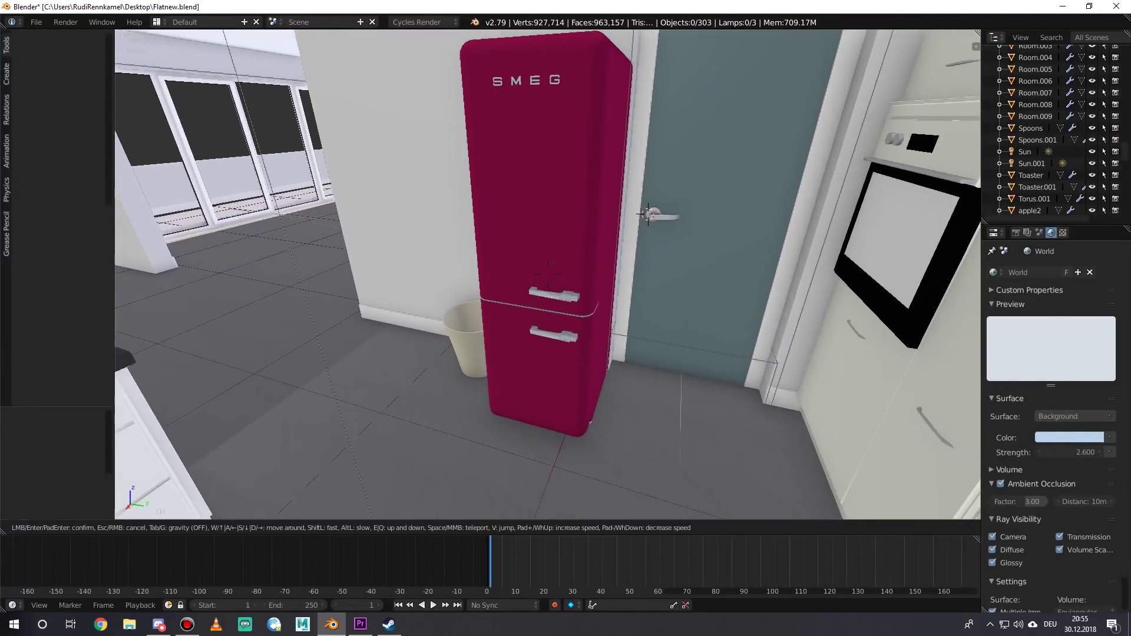
key("a")
key("d")
key("d")
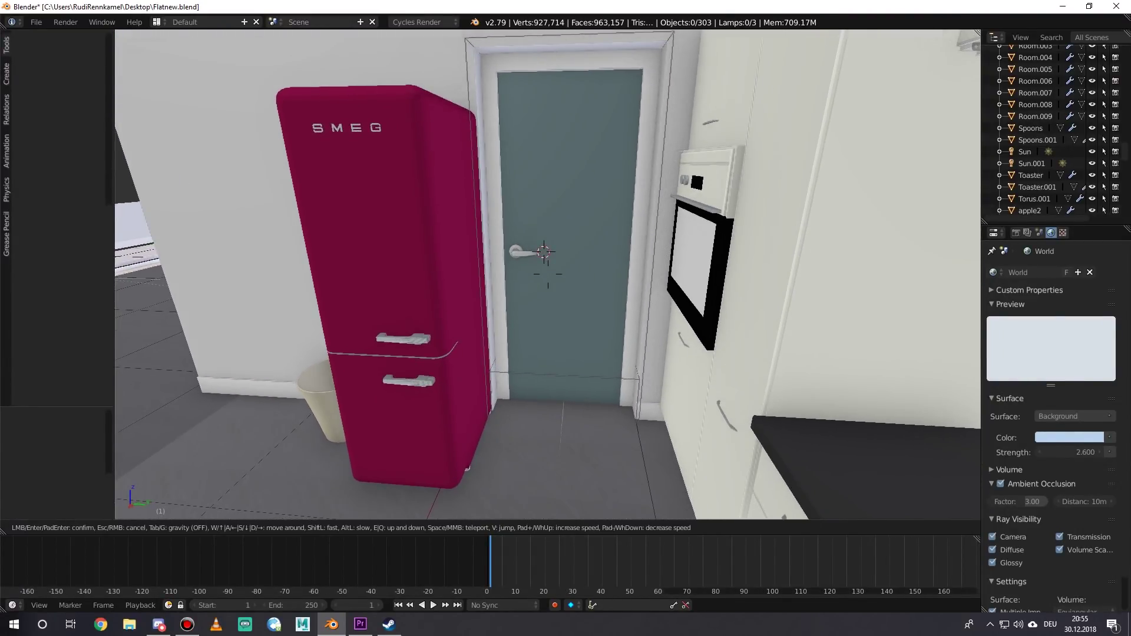
Approach the glass door between the fridge and the built-in oven to examine its frame and handle
key("s")
key("w")
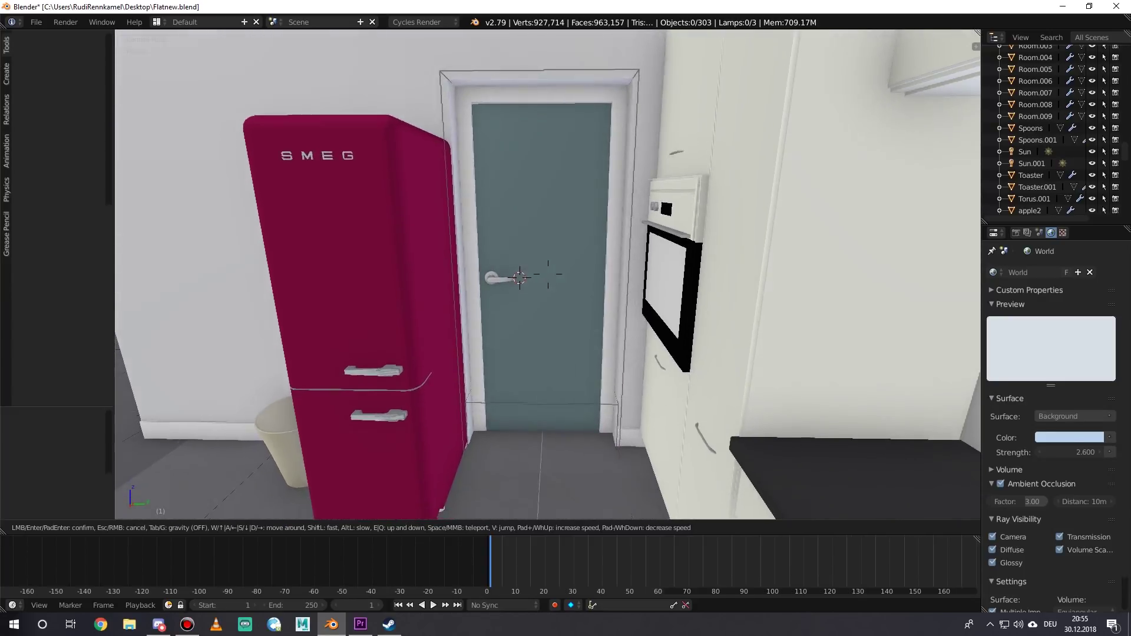
key("a")
key("d")
key("w")
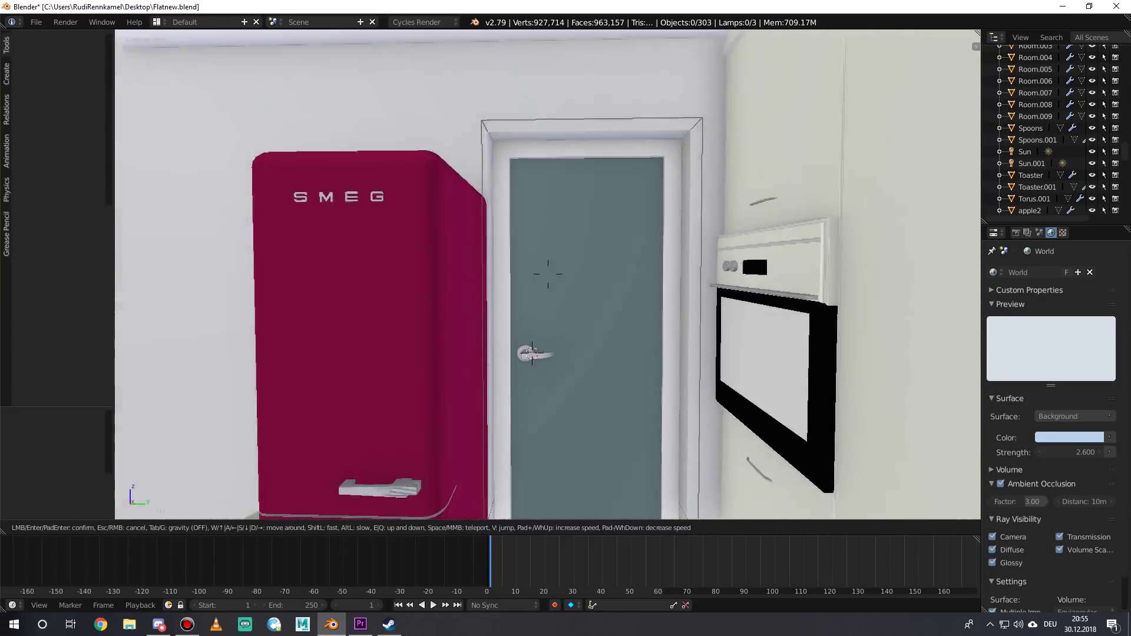
key("s")
key("a")
key("d")
key("w")
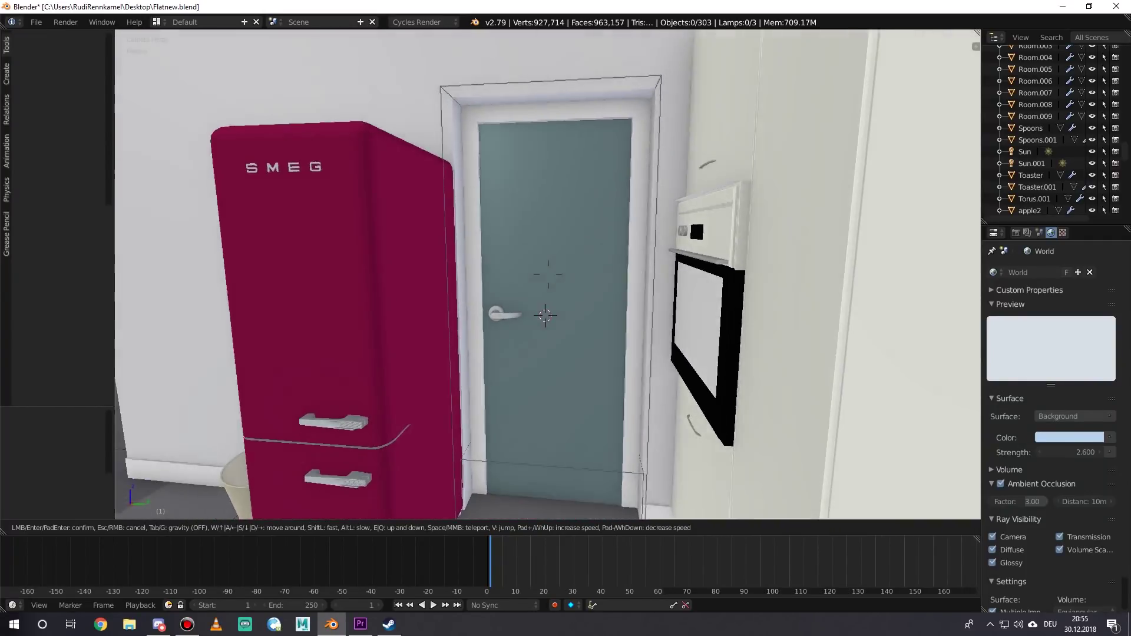
Sidestep in front of the glass door, then move around to the side of the fridge to view its handles
key("d")
key("a")
key("d")
key("a")
key("w")
key("q")
key("d")
key("a")
key("w")
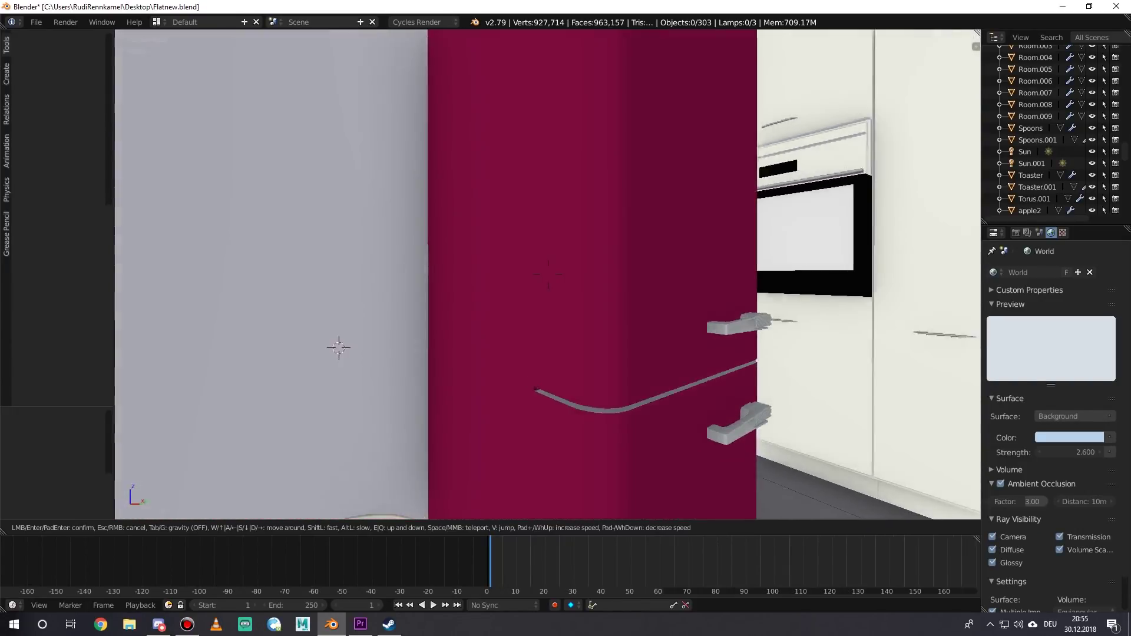
View the glass door from the hallway side, then inspect the partition wall beside the fridge and waste bin
key("s")
key("w")
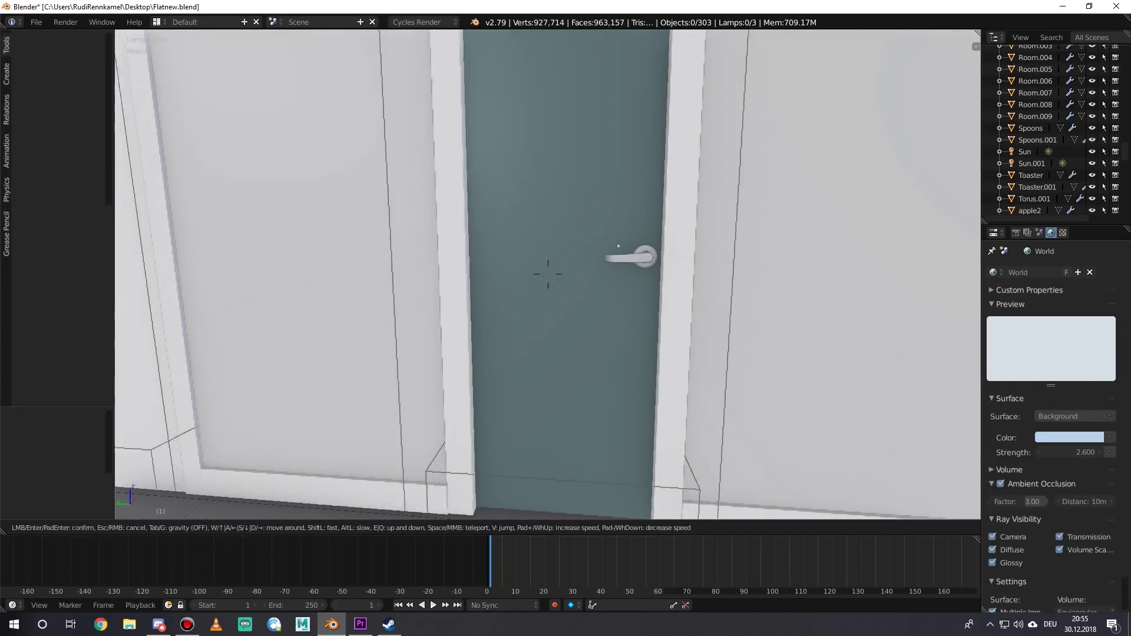
key("w")
key("s")
key("d")
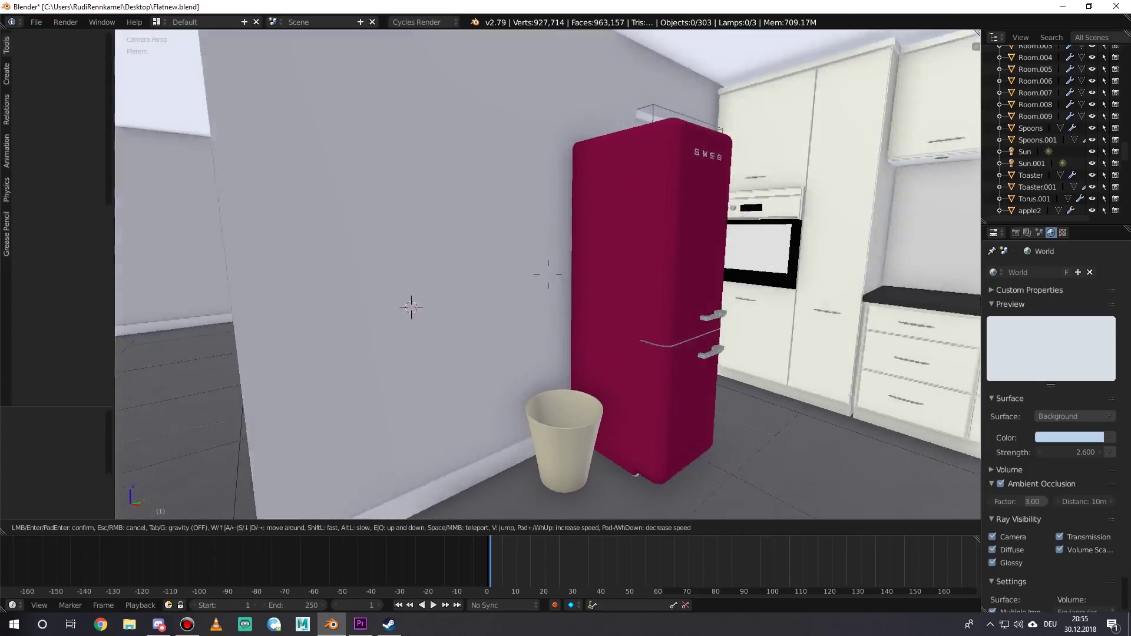
key("d")
key("a")
key("s")
key("w")
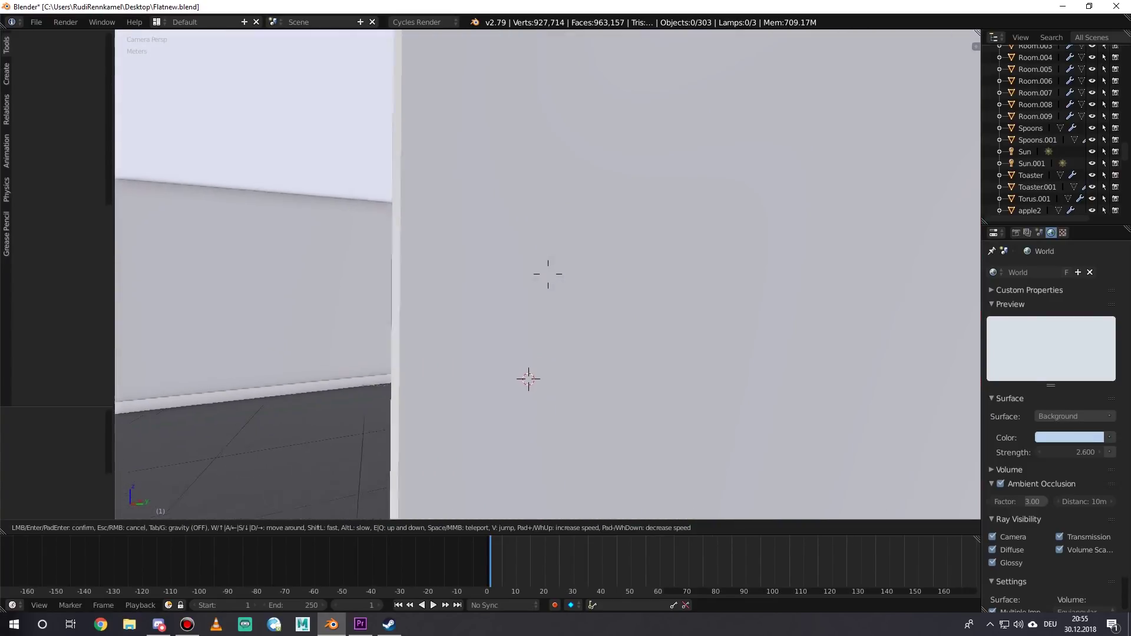
Walk between the kitchen and the hallway to compare both sides of the glass door and view the white doors
key("w")
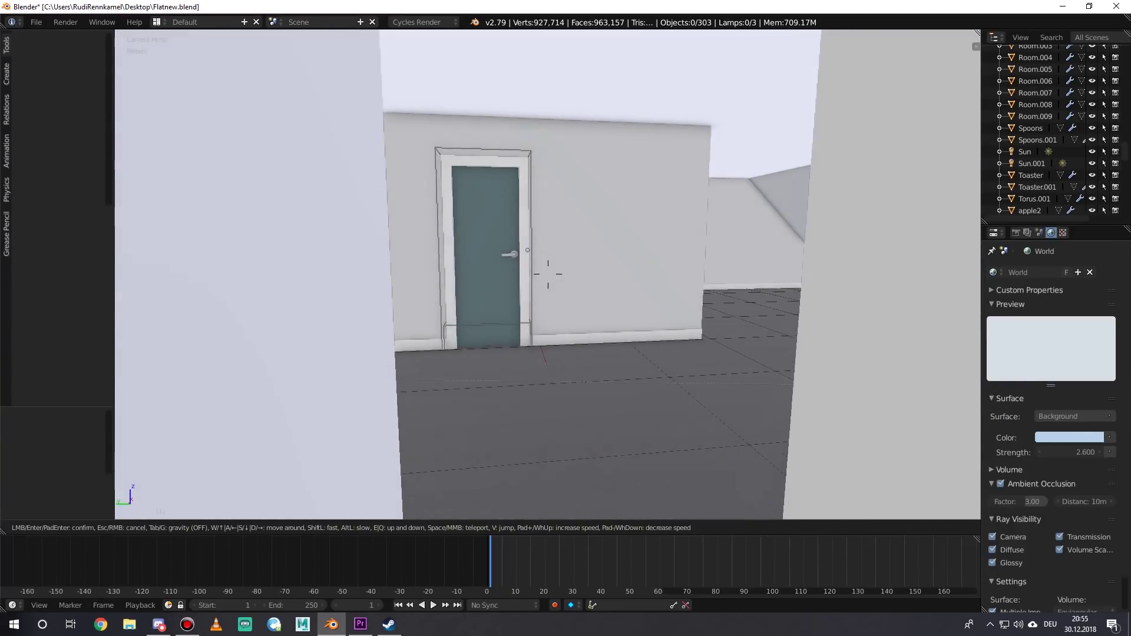
key("w")
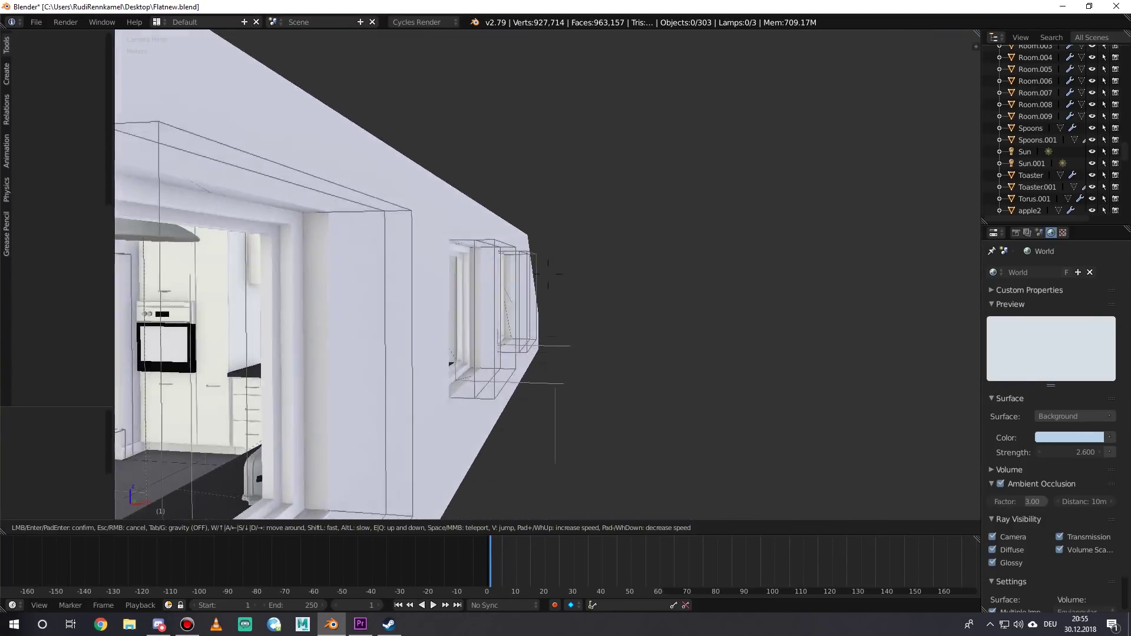
key("w")
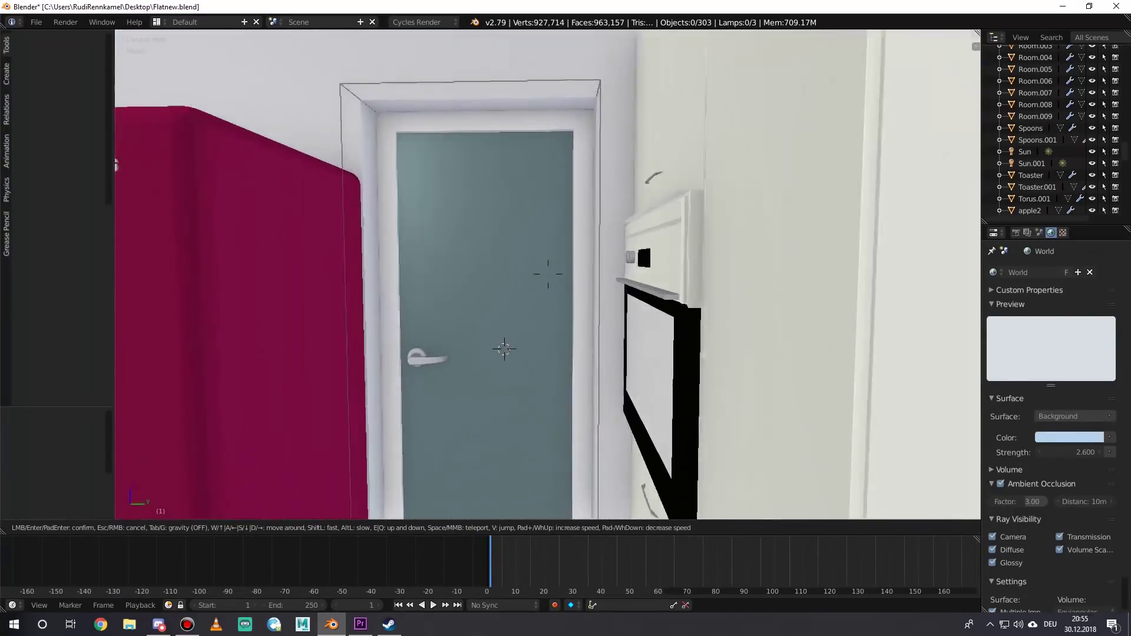
key("w")
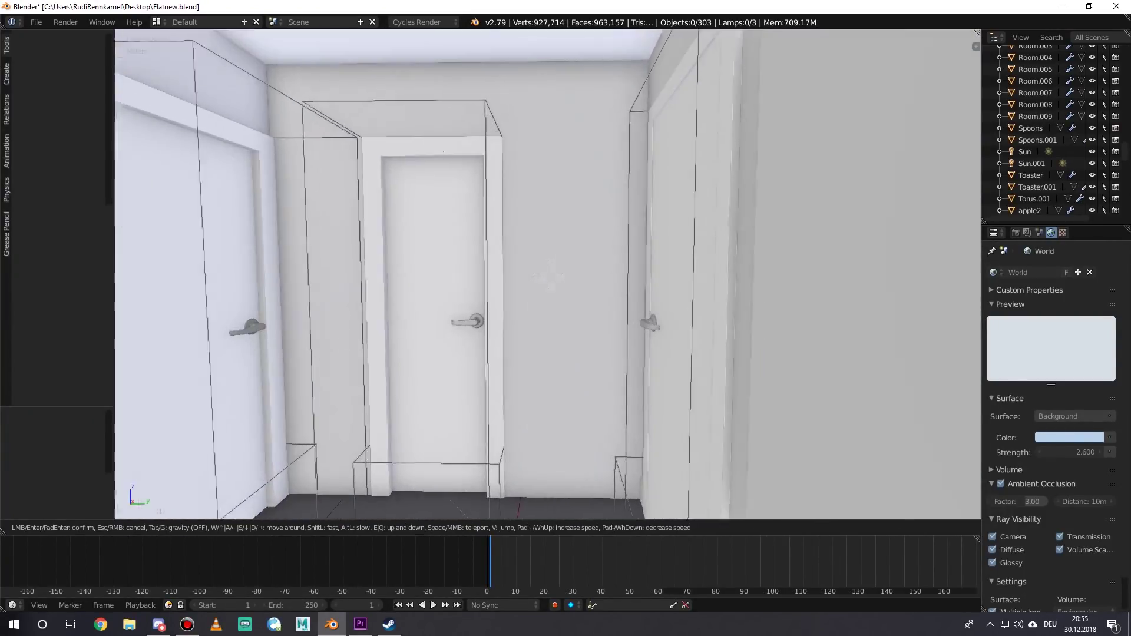
key("w")
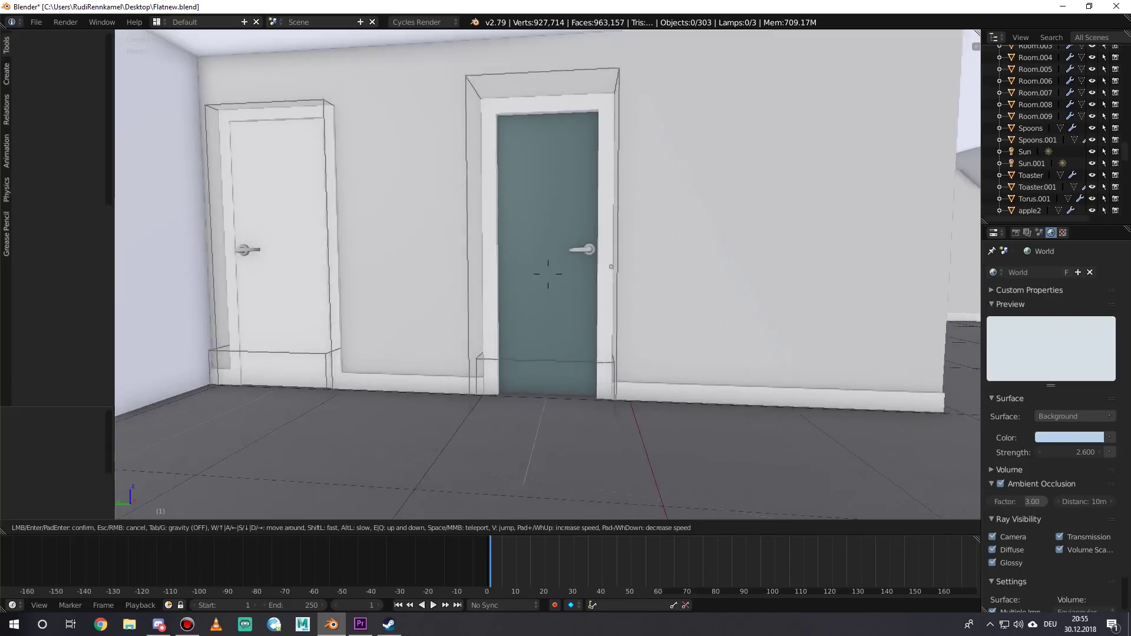
key("w")
key("s")
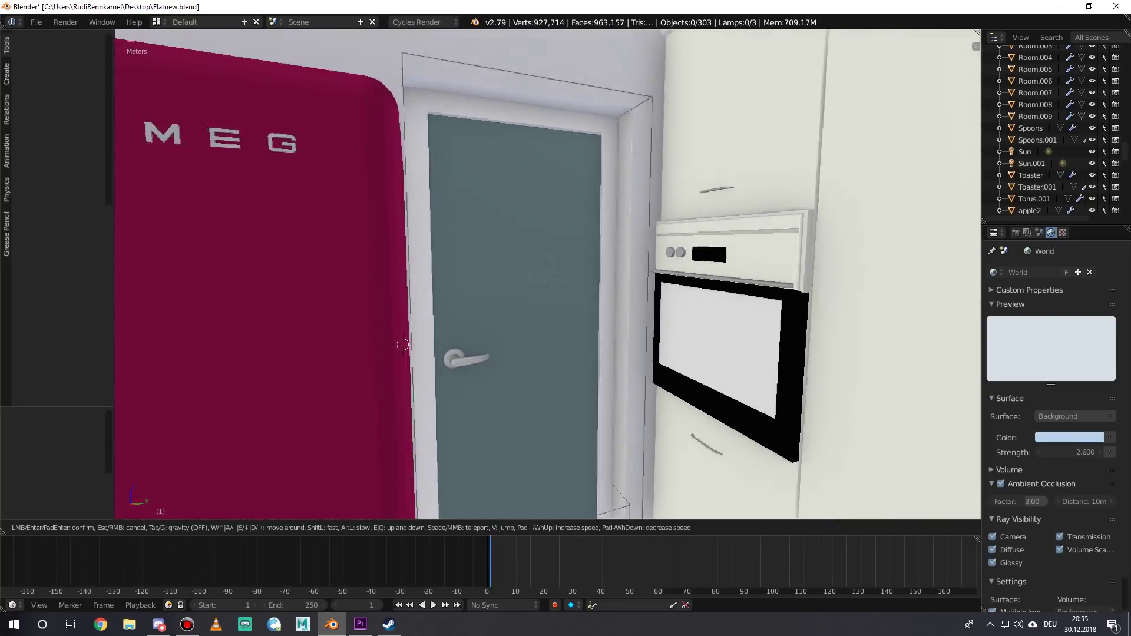
View the living area with its sliding glass doors, return to the kitchen's glass door, and back away past the fridge
key("s")
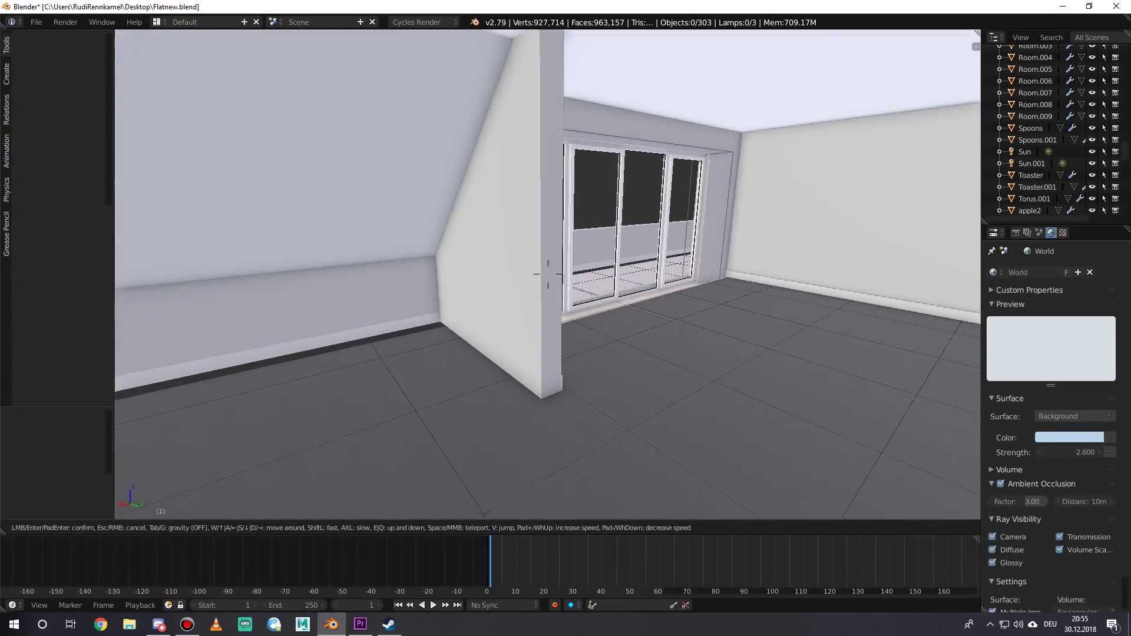
key("w")
key("w")
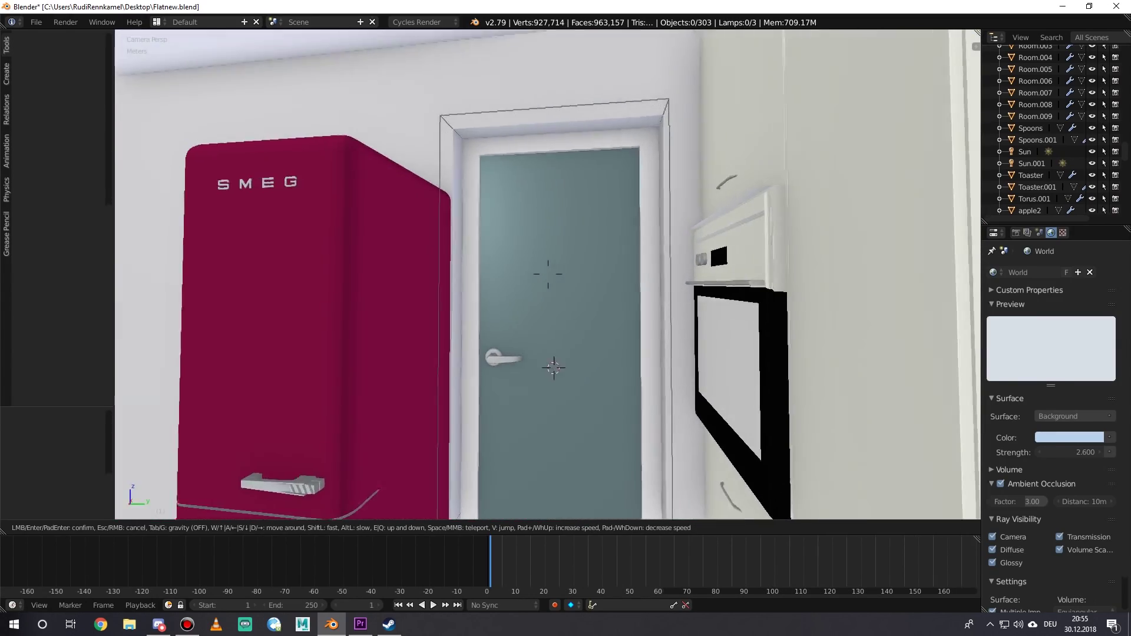
key("s")
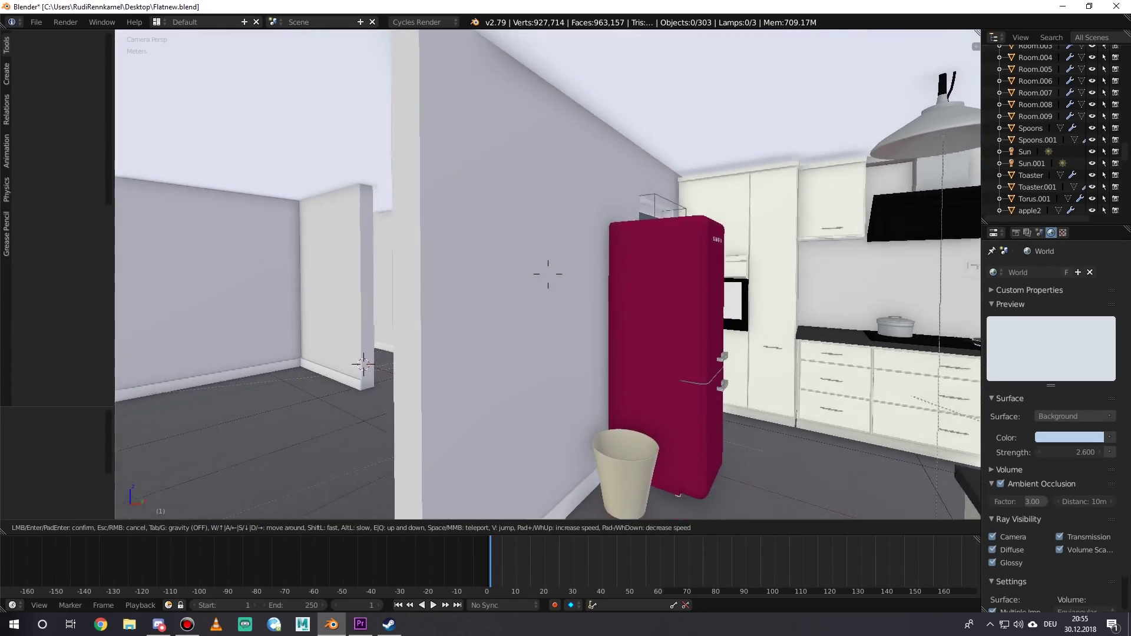
Move around the end of the partition wall to view the hallway and the kitchen side by side
key("a")
key("d")
key("a")
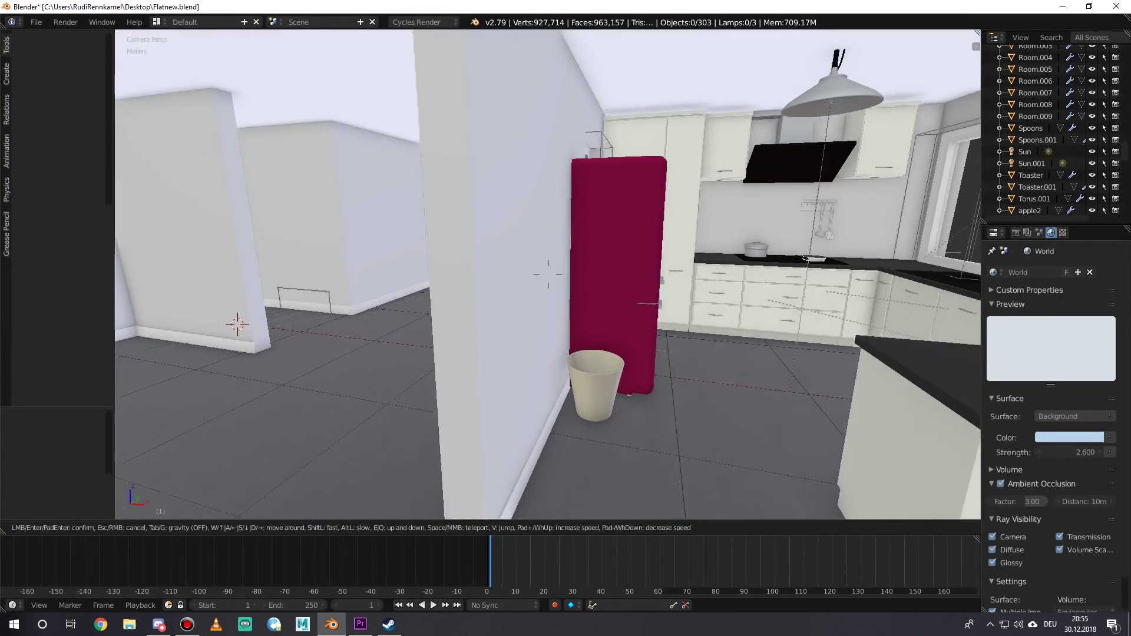
key("a")
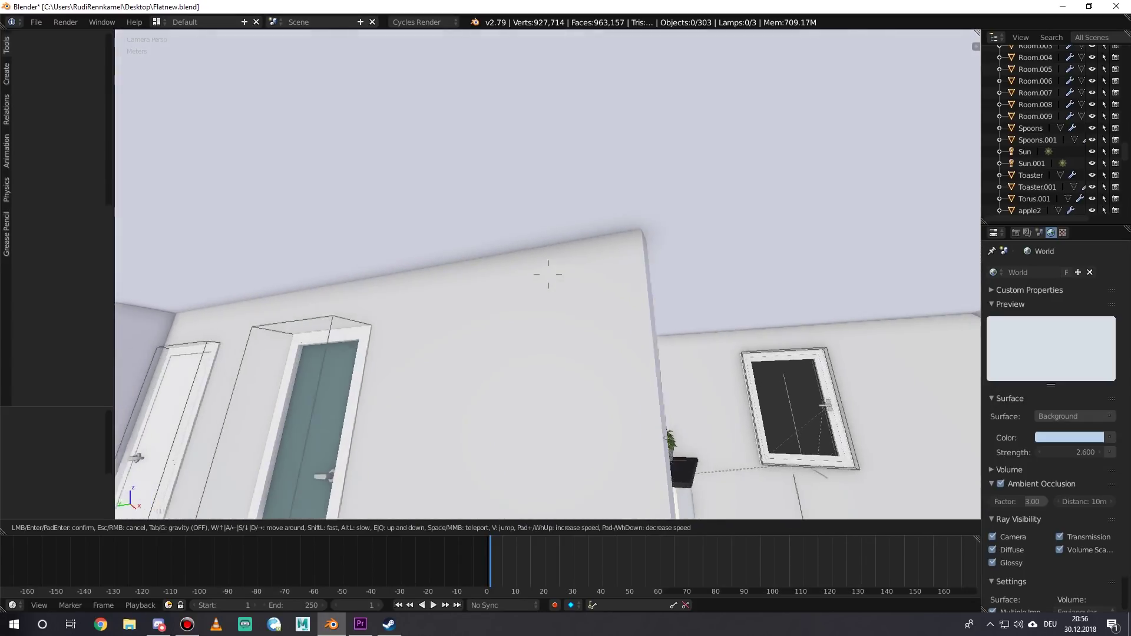
key("d")
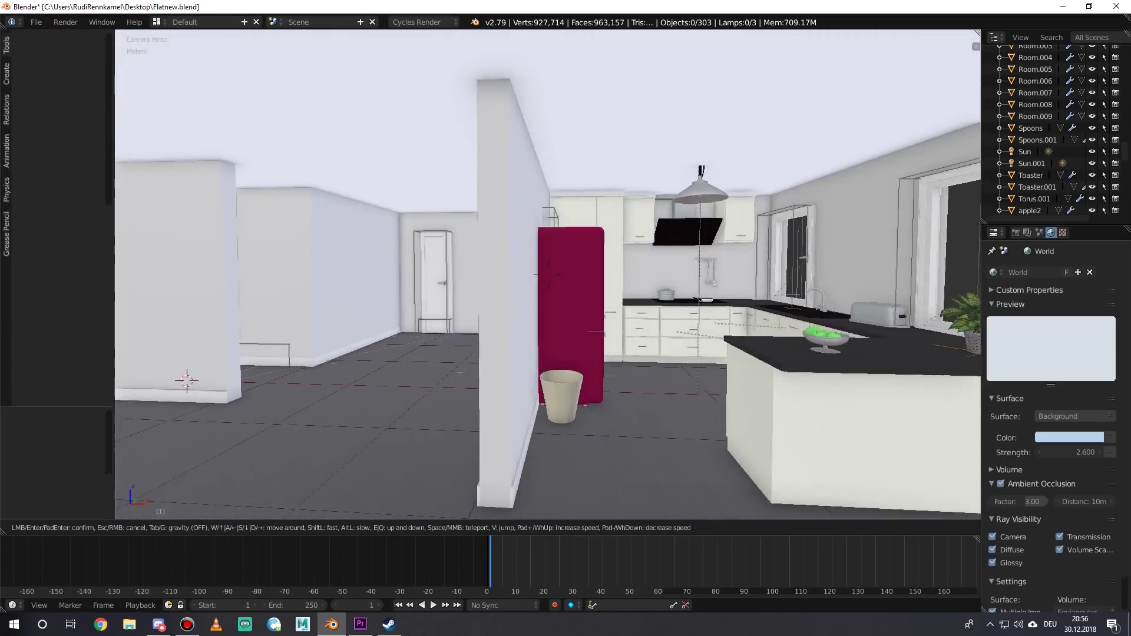
Walk past the partition wall's end to view the hallway doors and the kitchen windows, and leave walk navigation
key("d")
key("w")
key("a")
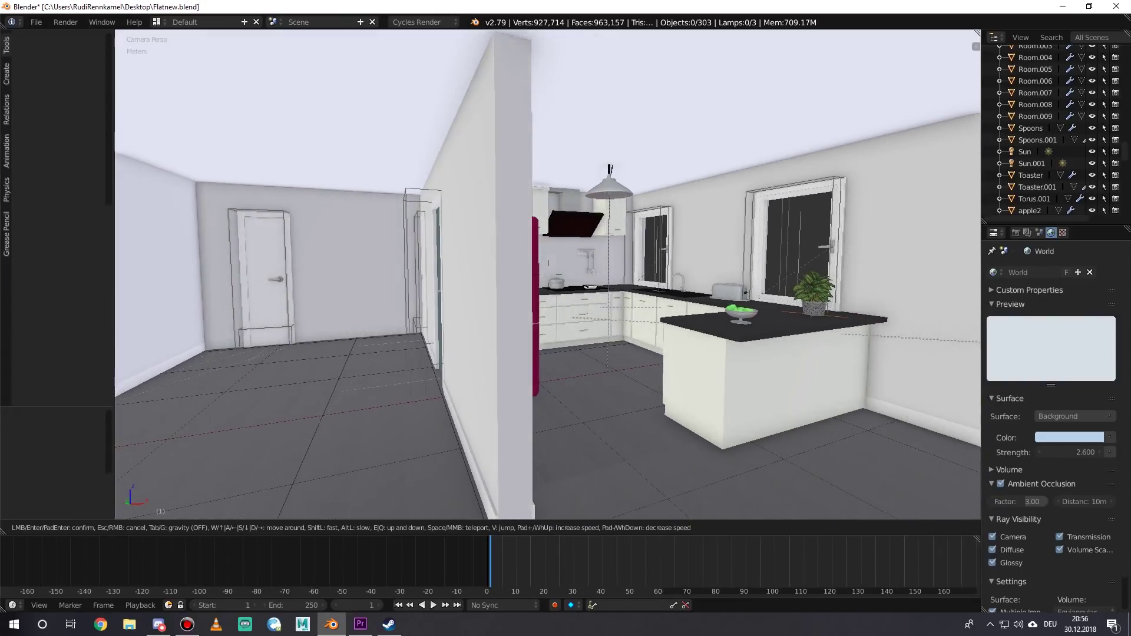
key("s")
key("a")
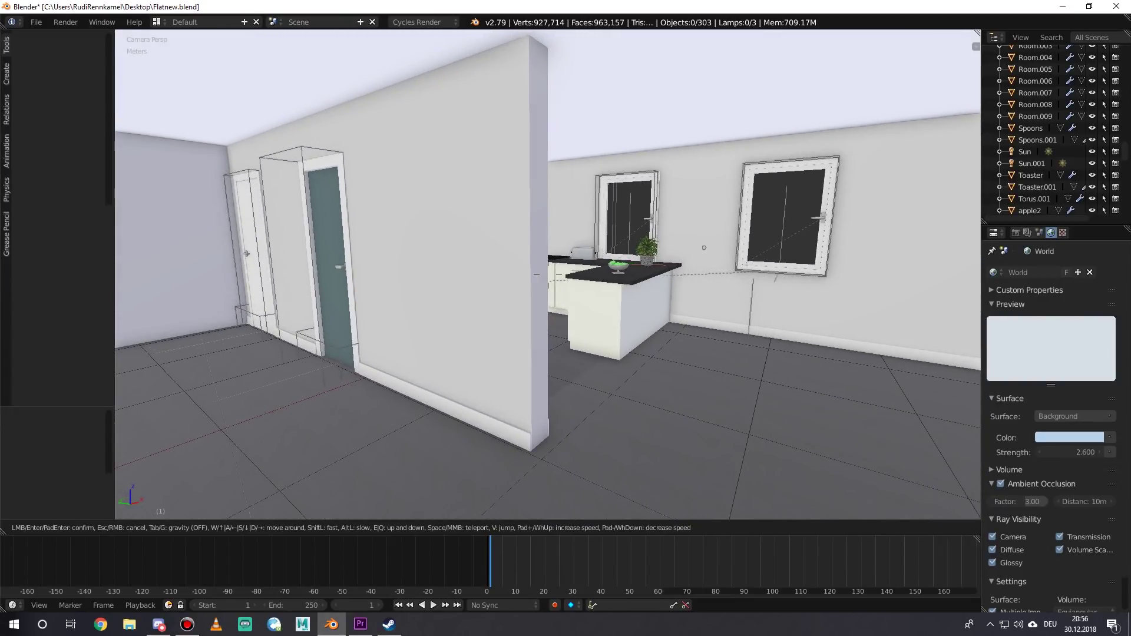
key("Escape")
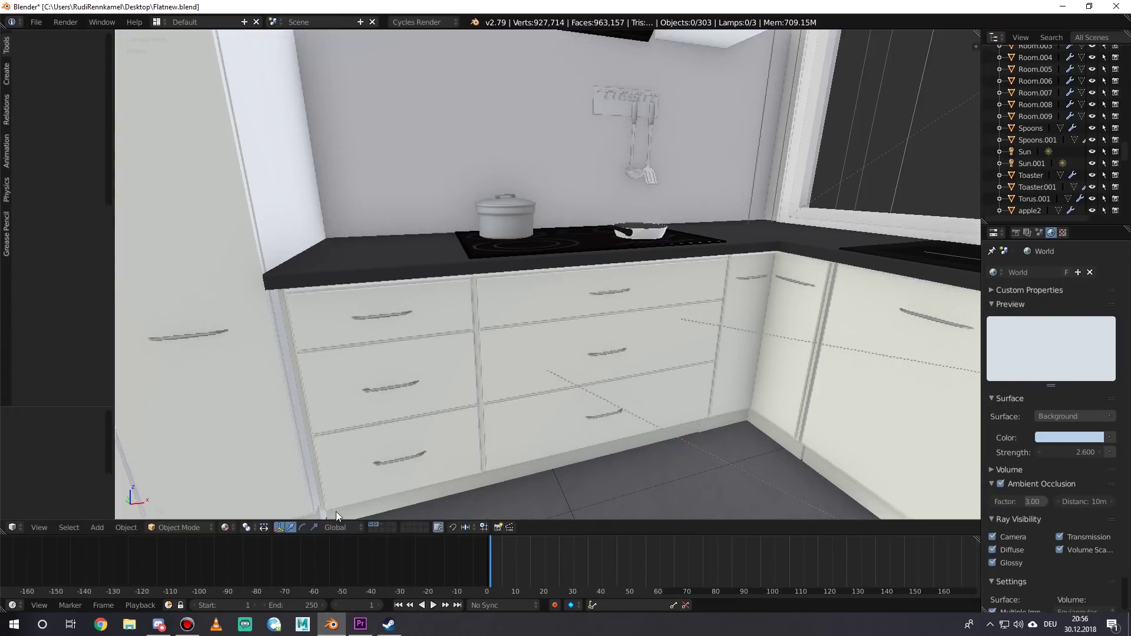
Switch the viewport to solid shading and view the whole flat from outside
left_click(224, 527)
left_click(233, 488)
middle_click_drag(481, 377, 440, 373)
scroll(440, 373, "down", 3)
scroll(507, 365, "down", 10)
Isolate the ceiling's layer, then show only the first layer to hide the ceiling and expose the rooms from above
key("a")
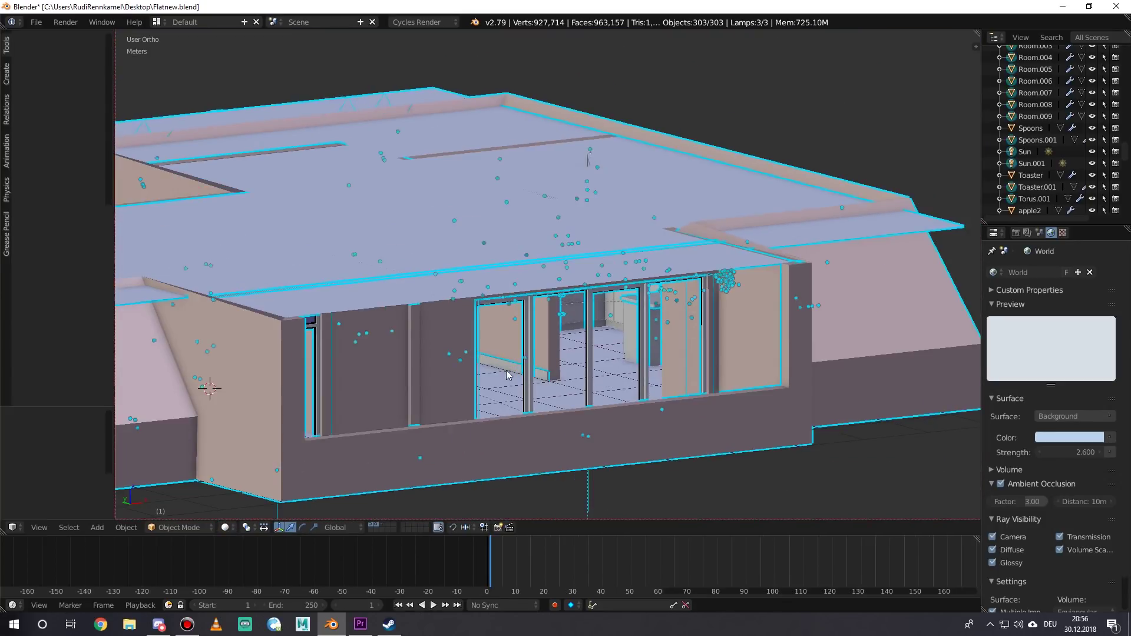
left_click(375, 528)
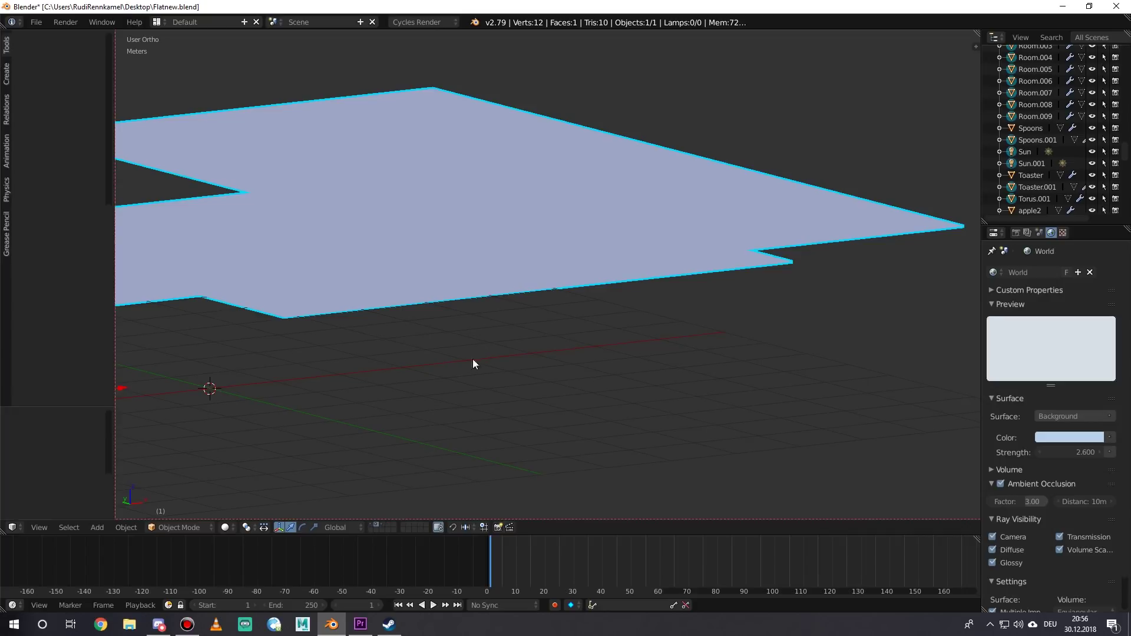
left_click(370, 525)
middle_click_drag(595, 332, 644, 353)
key("a")
scroll(575, 353, "down", 3)
middle_click_drag(721, 320, 614, 367)
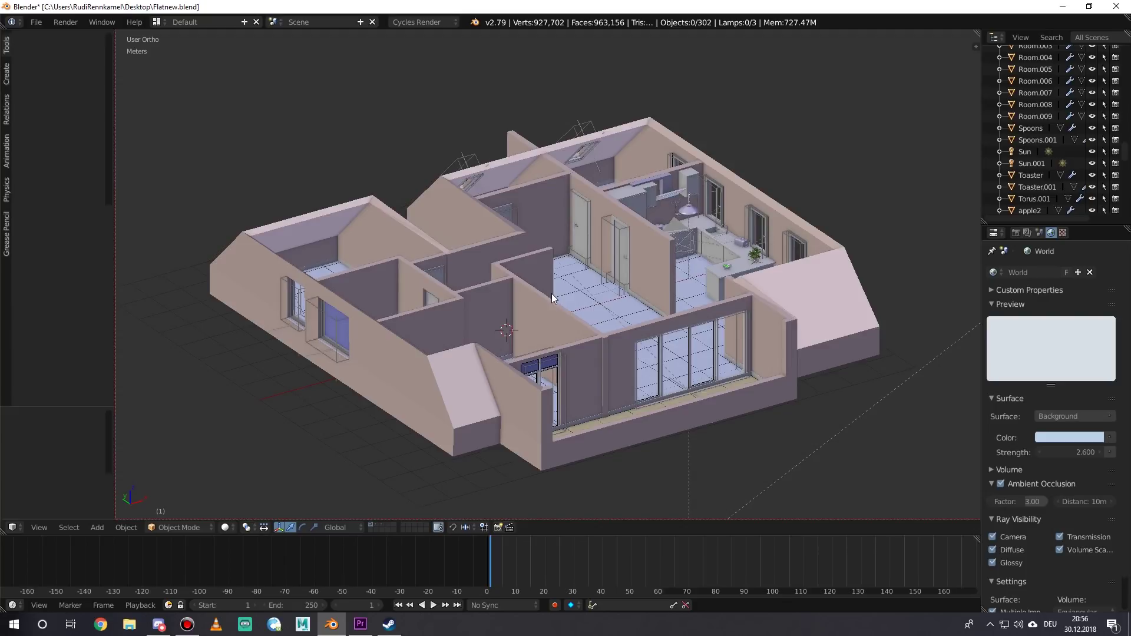
Move the wide window in the outer wall of the small beige-floored room using its hole control
middle_click_drag(560, 295, 436, 317)
scroll(580, 281, "up", 5)
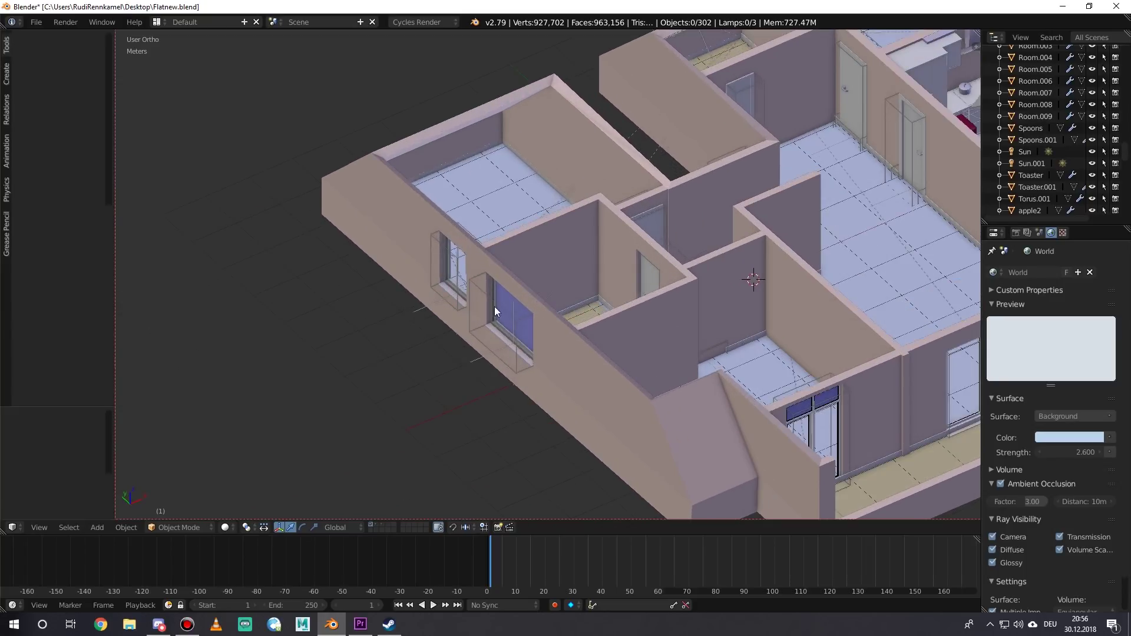
right_click(519, 321)
left_click_drag(555, 325, 559, 325)
middle_click_drag(657, 340, 404, 348)
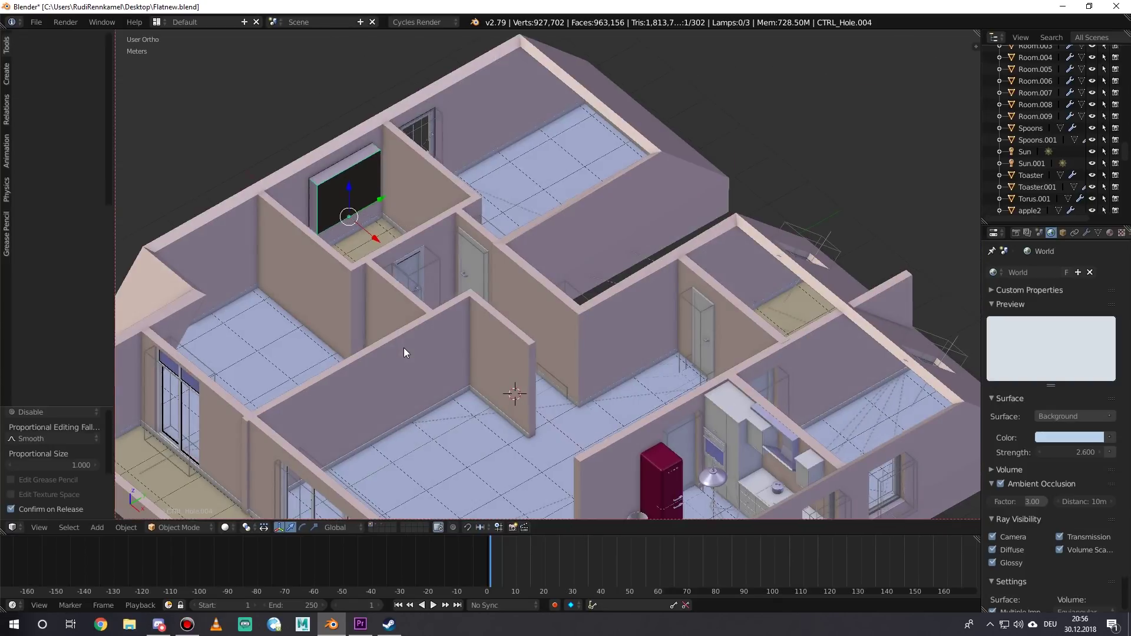
scroll(328, 308, "up", 6)
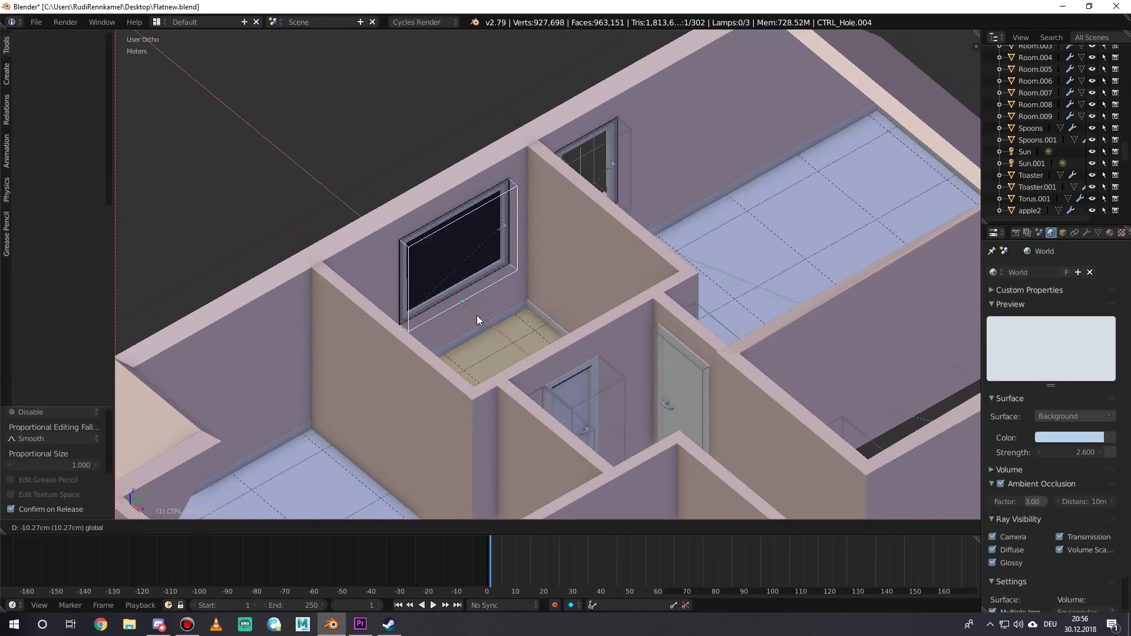
middle_click_drag(467, 303, 629, 313)
scroll(621, 333, "down", 2)
scroll(738, 303, "down", 1)
Shift the door beside the small beige-floored room about 2.9 cm using its hole control, and view the whole flat
middle_click_drag(738, 302, 602, 347)
middle_click_drag(474, 314, 514, 243)
right_click(440, 232)
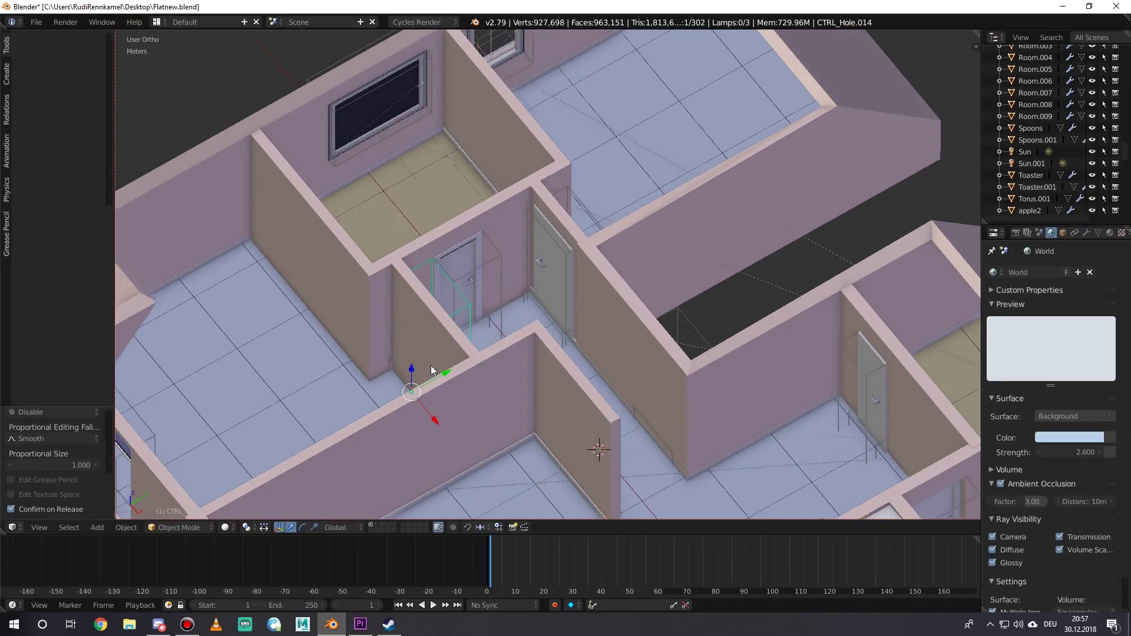
key("shift+d")
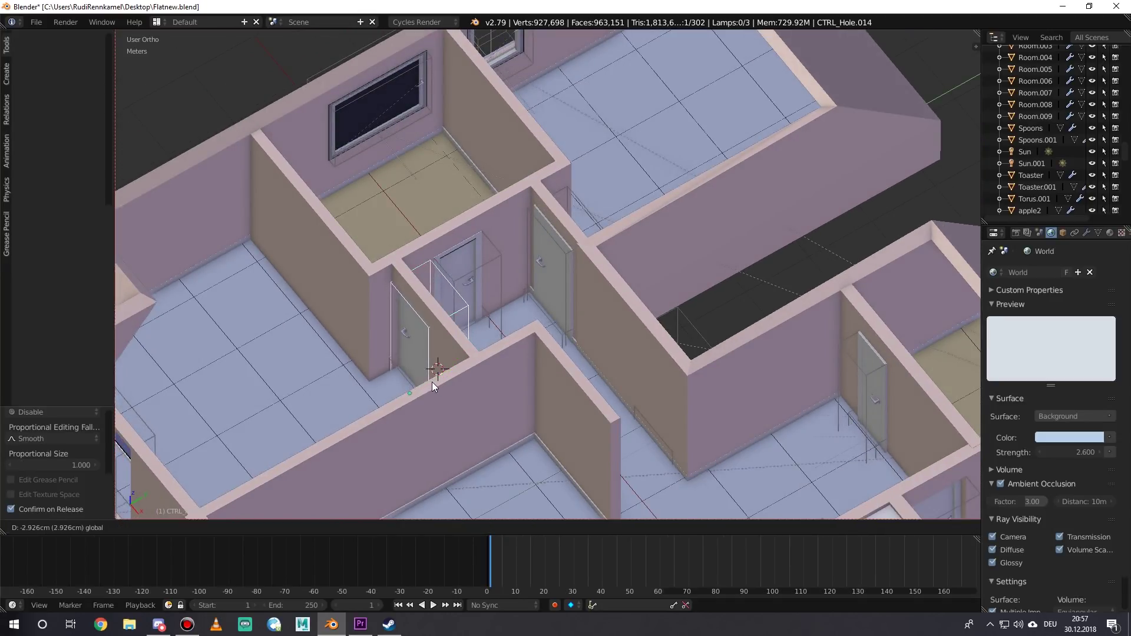
left_click(432, 386)
middle_click_drag(550, 395, 543, 338)
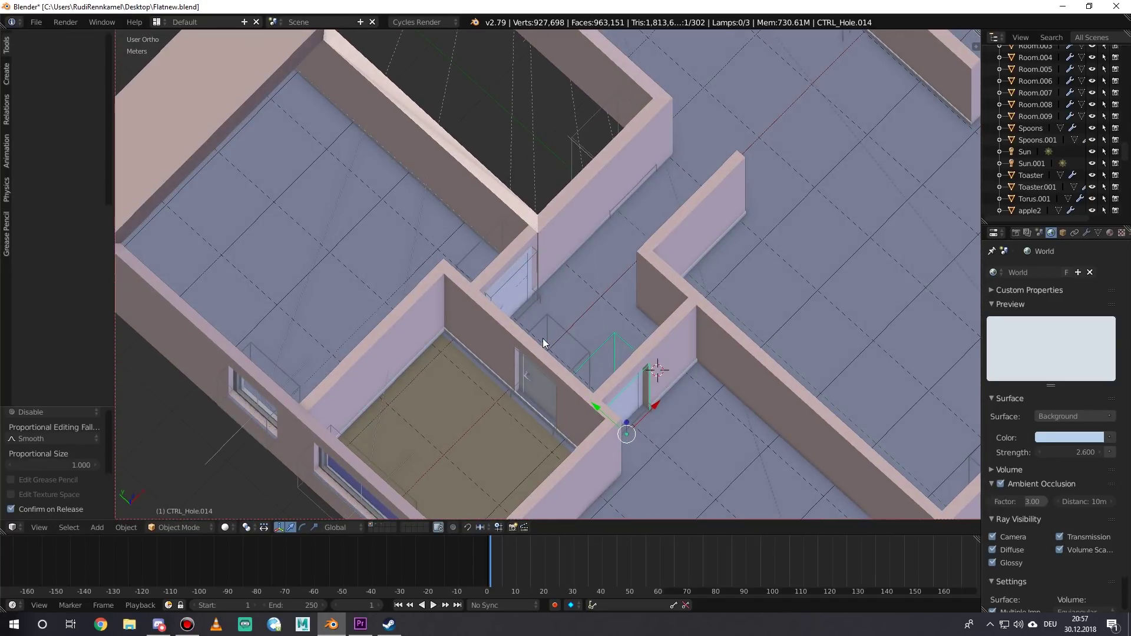
middle_click_drag(480, 425, 497, 367)
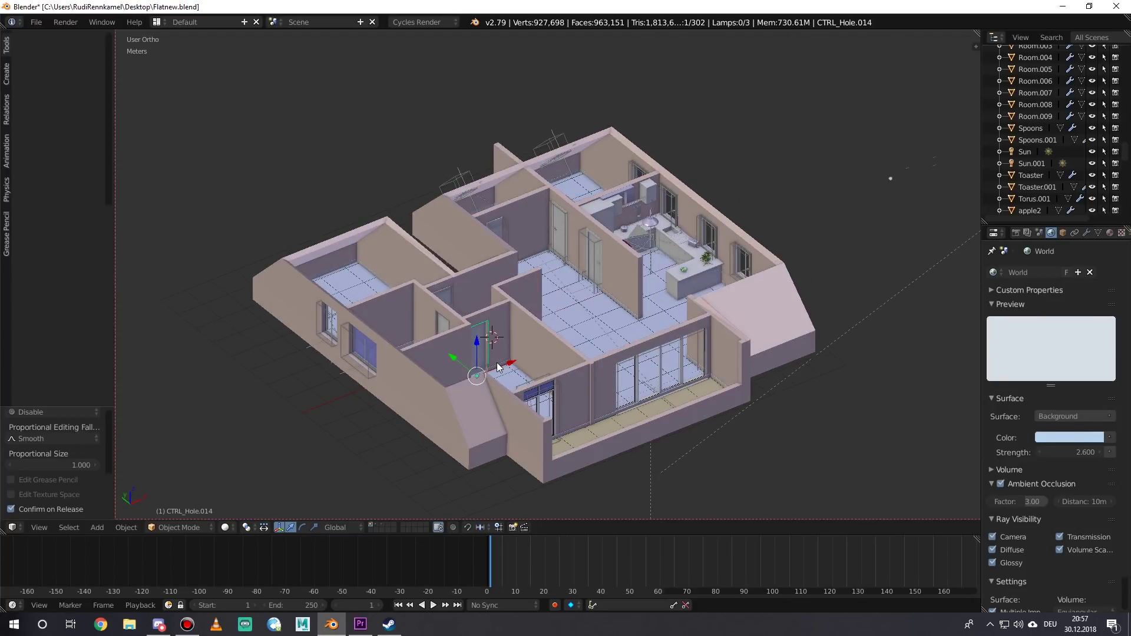